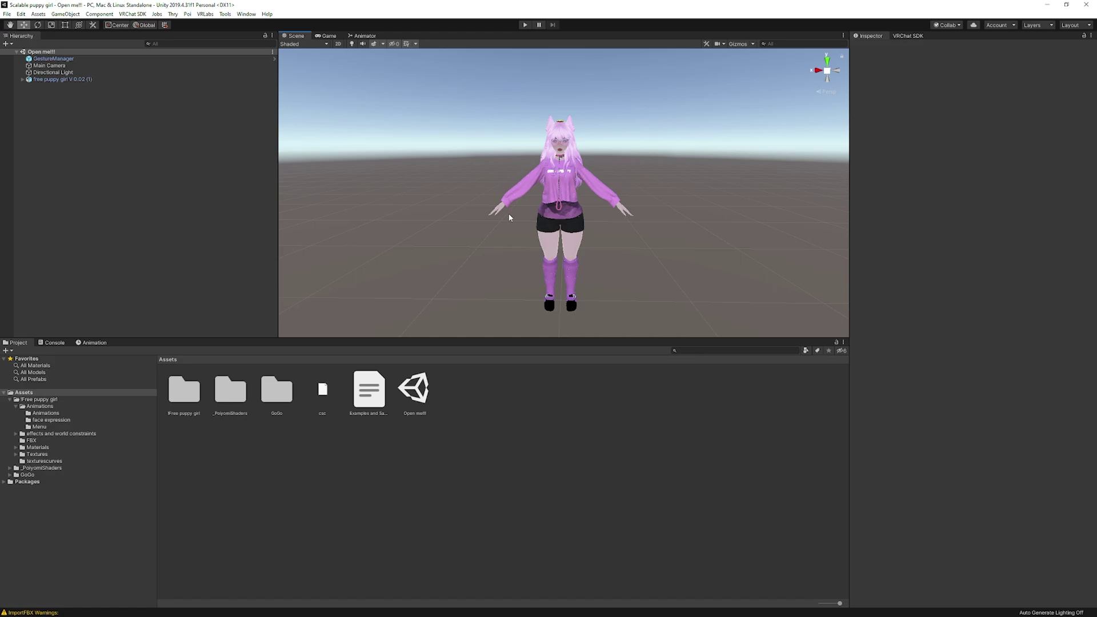
Open the Loco folder inside the GoGo assets folder to see its contents
{"action": "right_click_drag", "start_coordinate": [440, 216], "coordinate": [318, 366]}
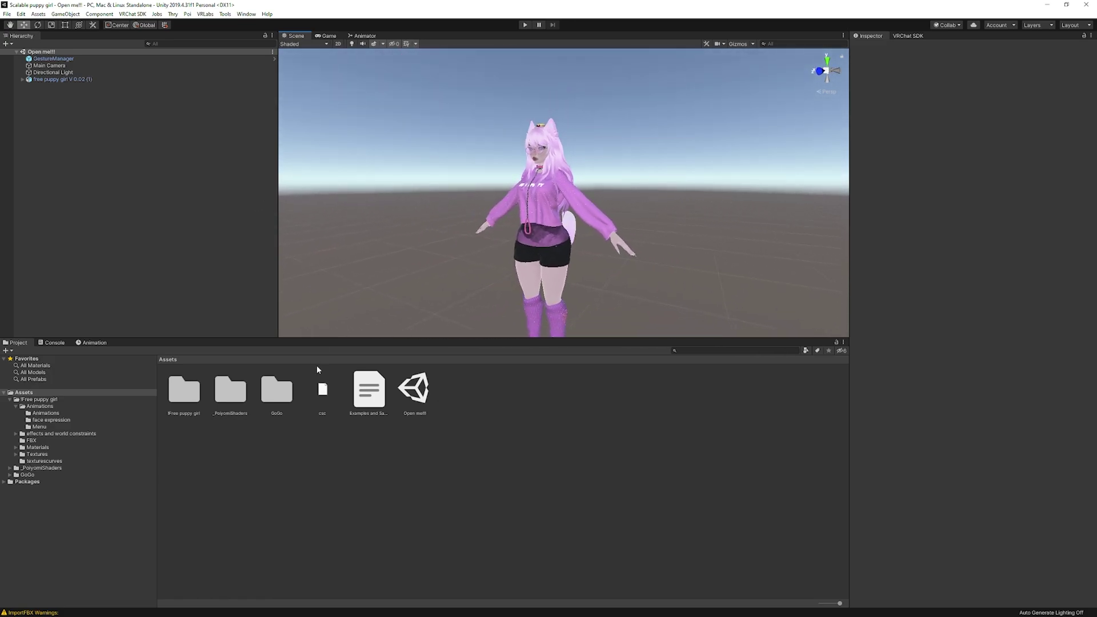
{"action": "double_click", "coordinate": [292, 401]}
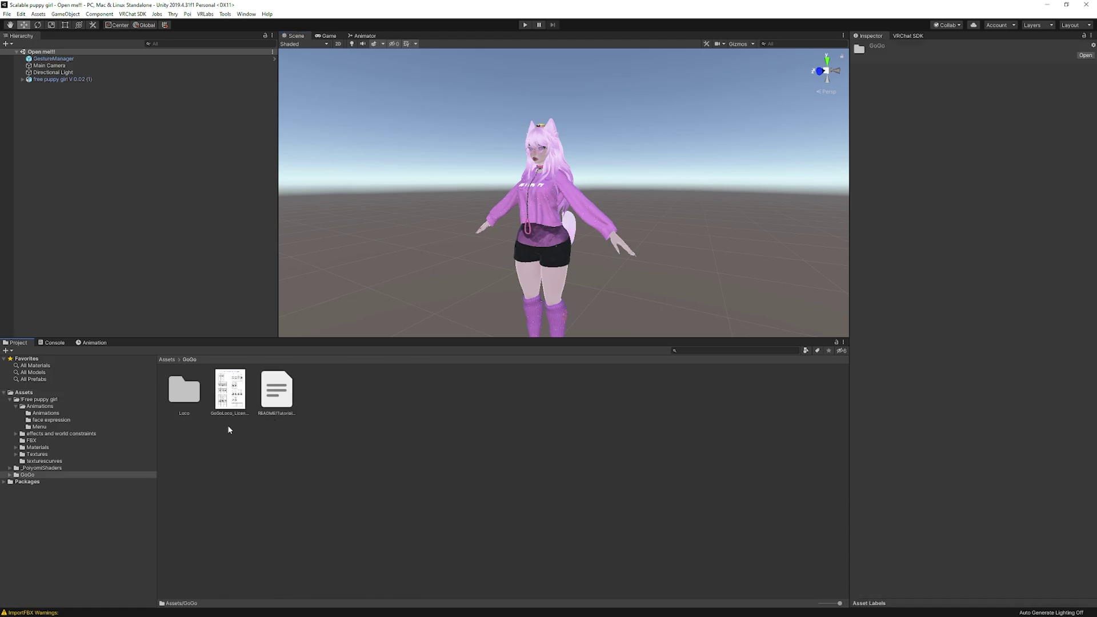
{"action": "double_click", "coordinate": [184, 395]}
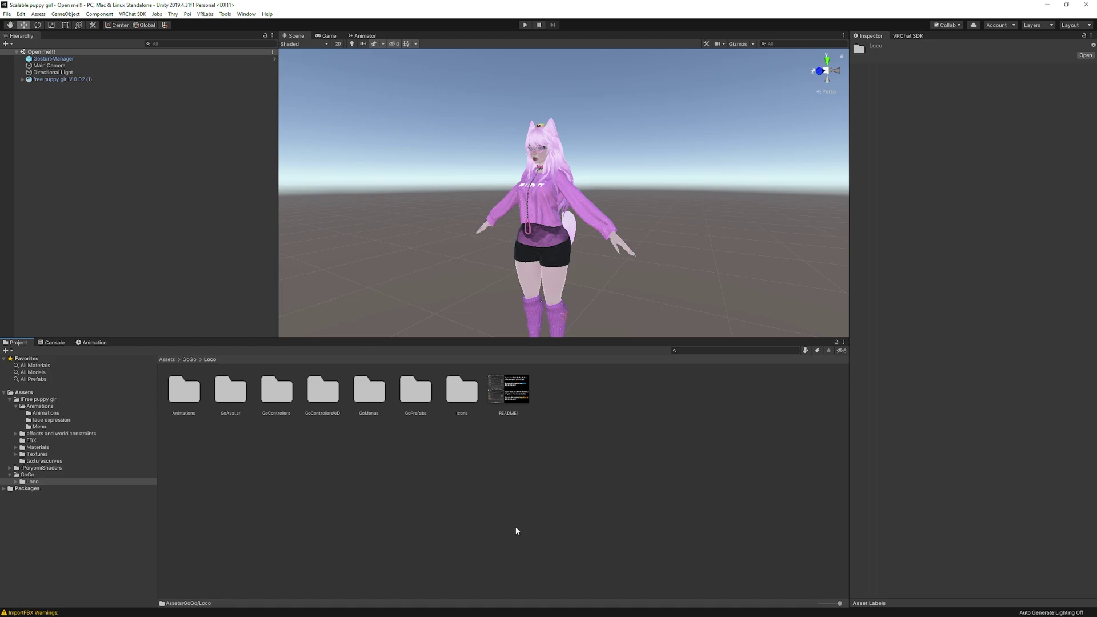
Switch to VRChat Creator Companion, open the Scalable puppy girl project and examine which packages are installed, including Avatars 3.0 Manager and Gesture Manager
{"action": "key", "text": "alt+Tab"}
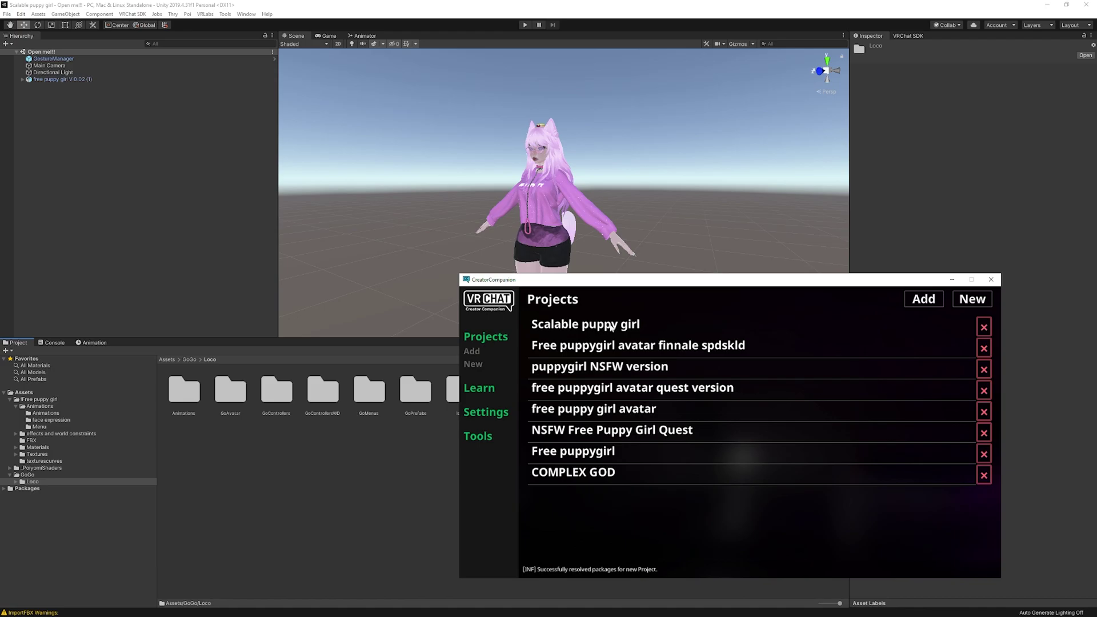
{"action": "left_click_drag", "start_coordinate": [613, 286], "coordinate": [651, 256]}
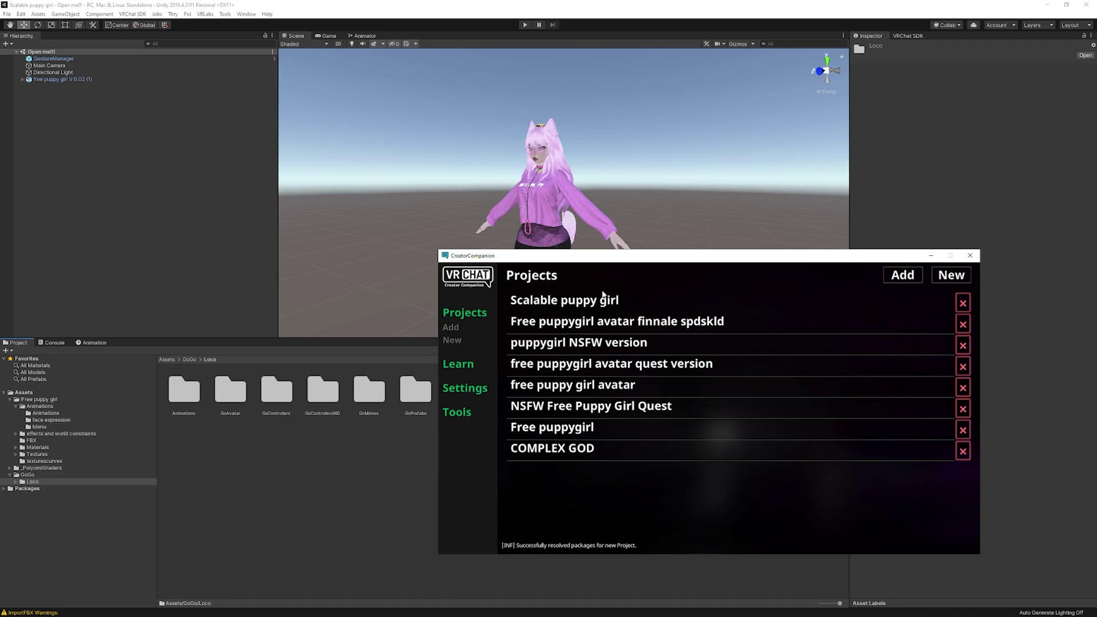
{"action": "left_click", "coordinate": [603, 302]}
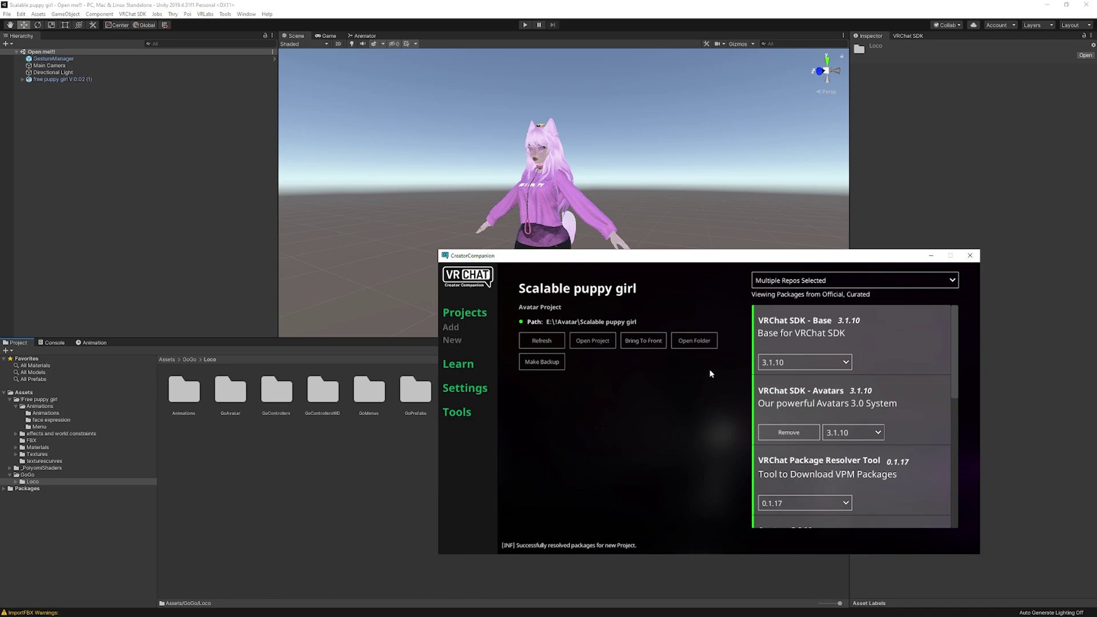
{"action": "scroll", "coordinate": [865, 436], "scroll_direction": "down", "scroll_amount": 3}
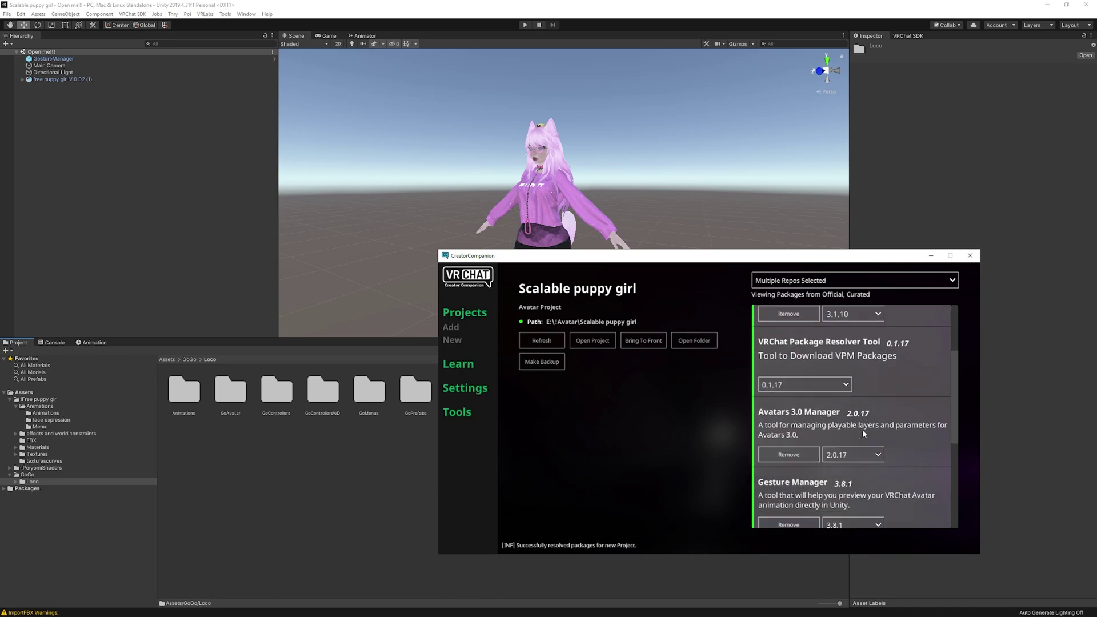
{"action": "scroll", "coordinate": [865, 436], "scroll_direction": "down", "scroll_amount": 3}
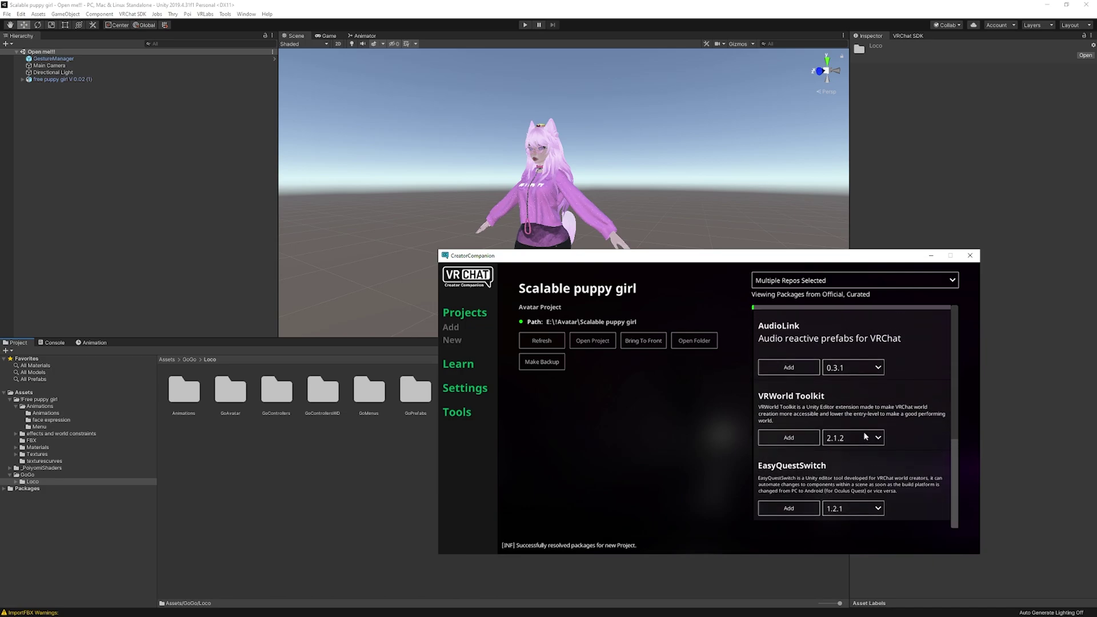
{"action": "scroll", "coordinate": [865, 436], "scroll_direction": "up", "scroll_amount": 3}
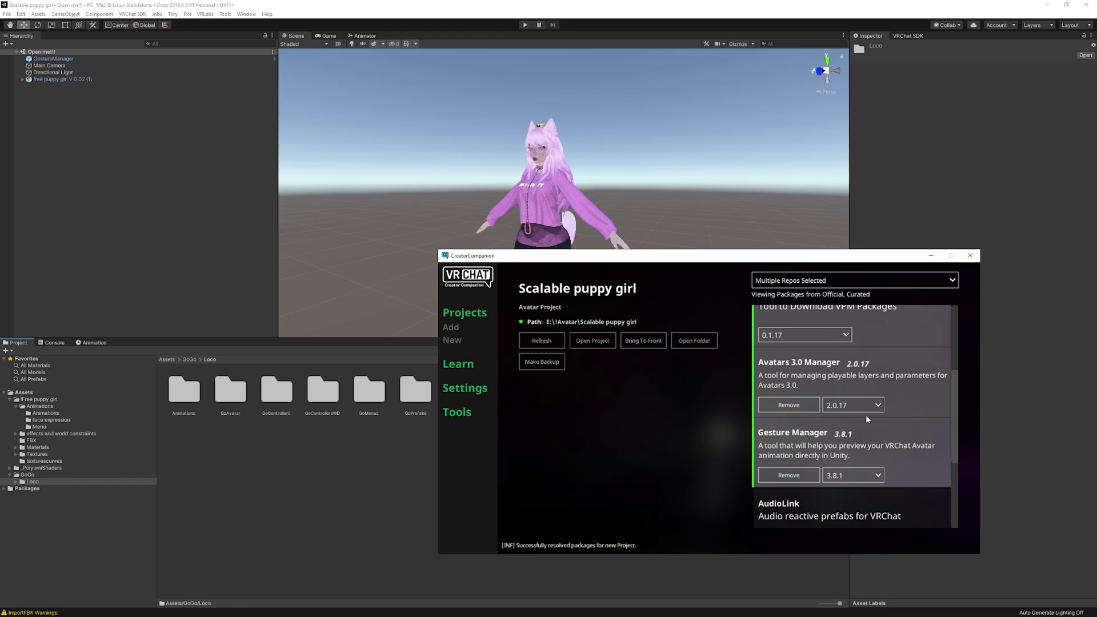
{"action": "scroll", "coordinate": [864, 418], "scroll_direction": "up", "scroll_amount": 1}
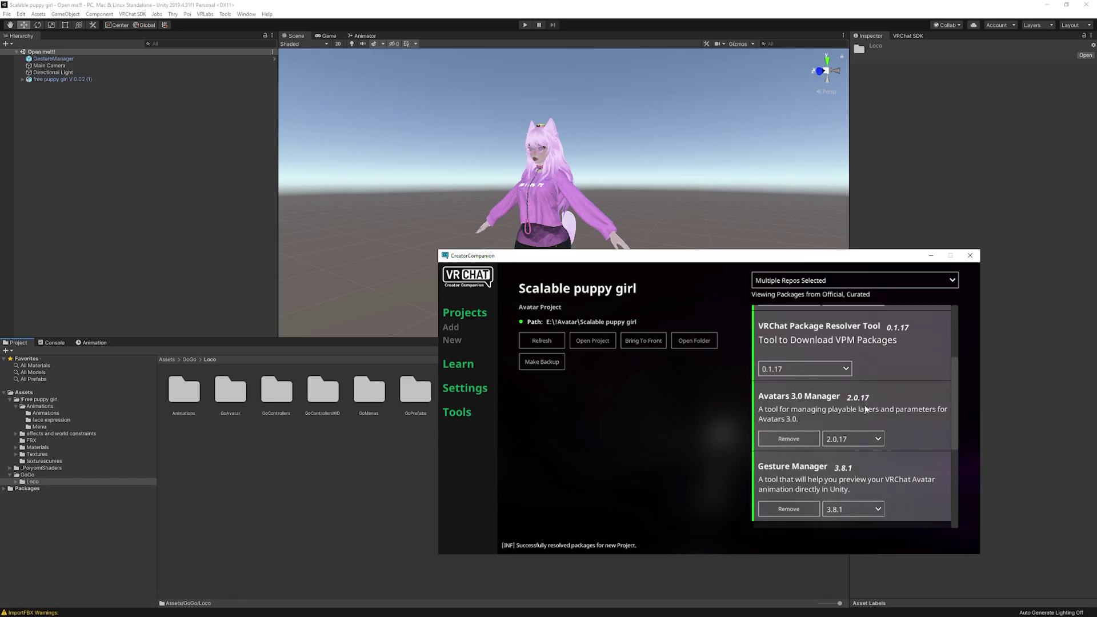
{"action": "scroll", "coordinate": [870, 409], "scroll_direction": "down", "scroll_amount": 6}
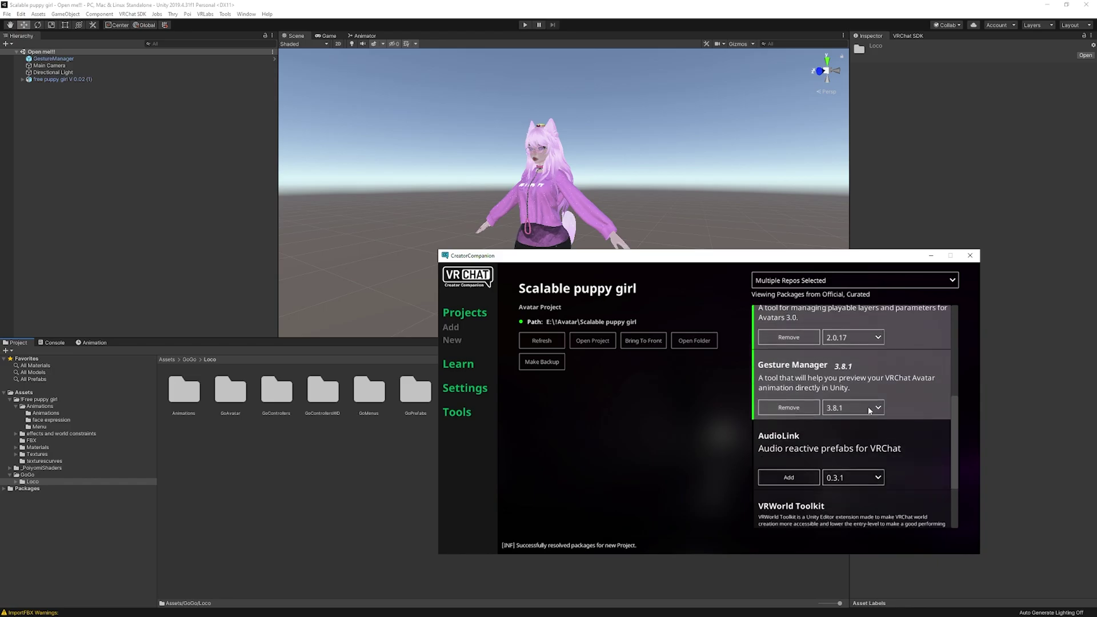
{"action": "scroll", "coordinate": [897, 421], "scroll_direction": "up", "scroll_amount": 7}
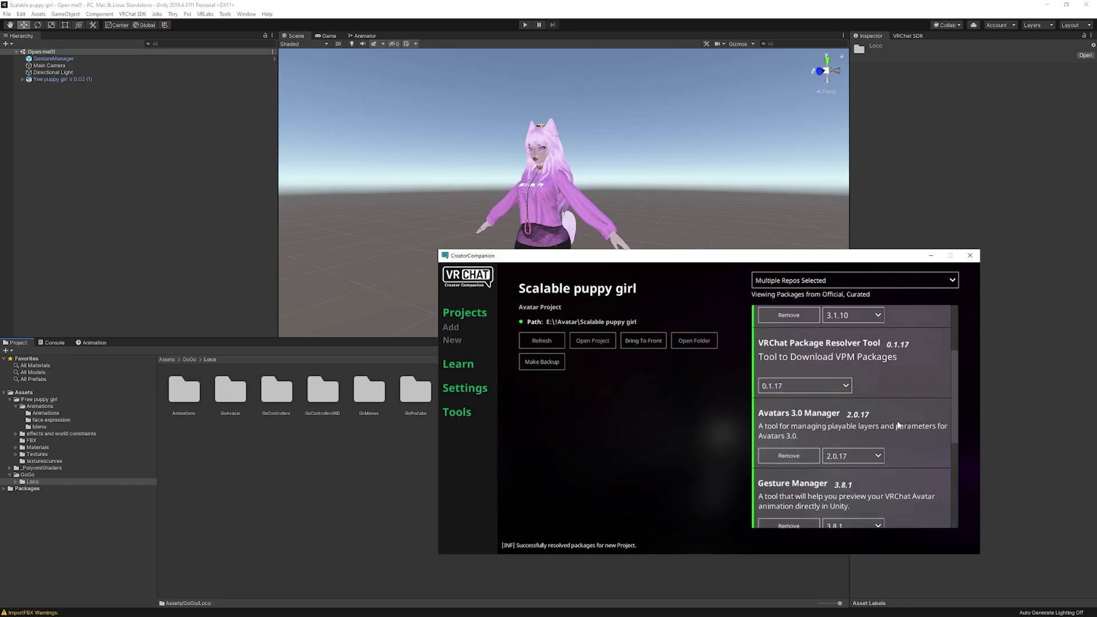
{"action": "scroll", "coordinate": [852, 417], "scroll_direction": "down", "scroll_amount": 5}
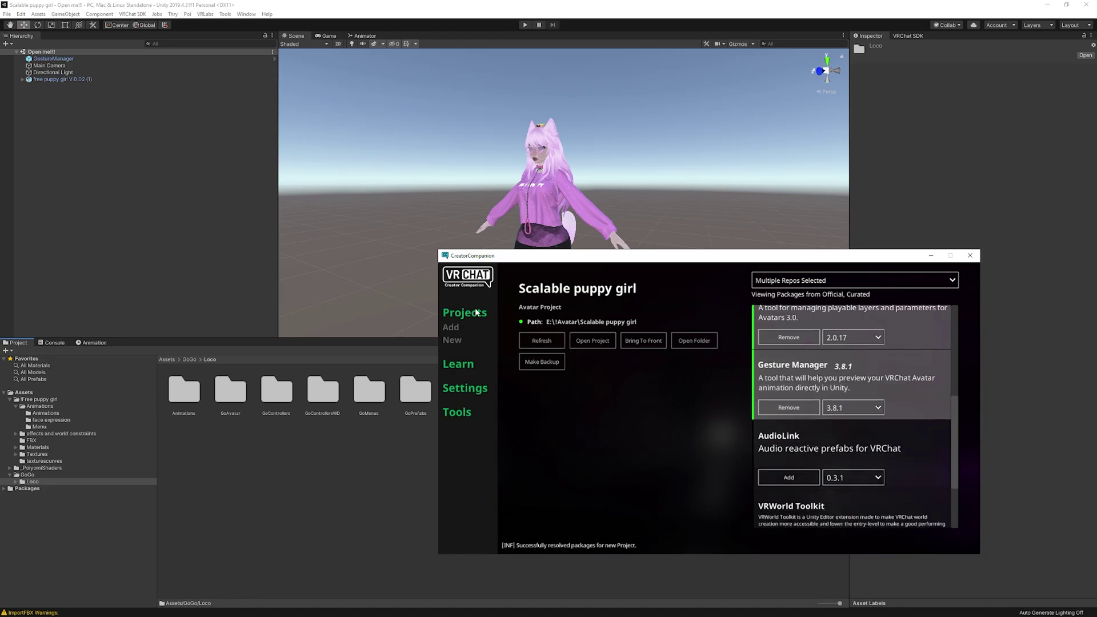
{"action": "scroll", "coordinate": [789, 409], "scroll_direction": "down", "scroll_amount": 2}
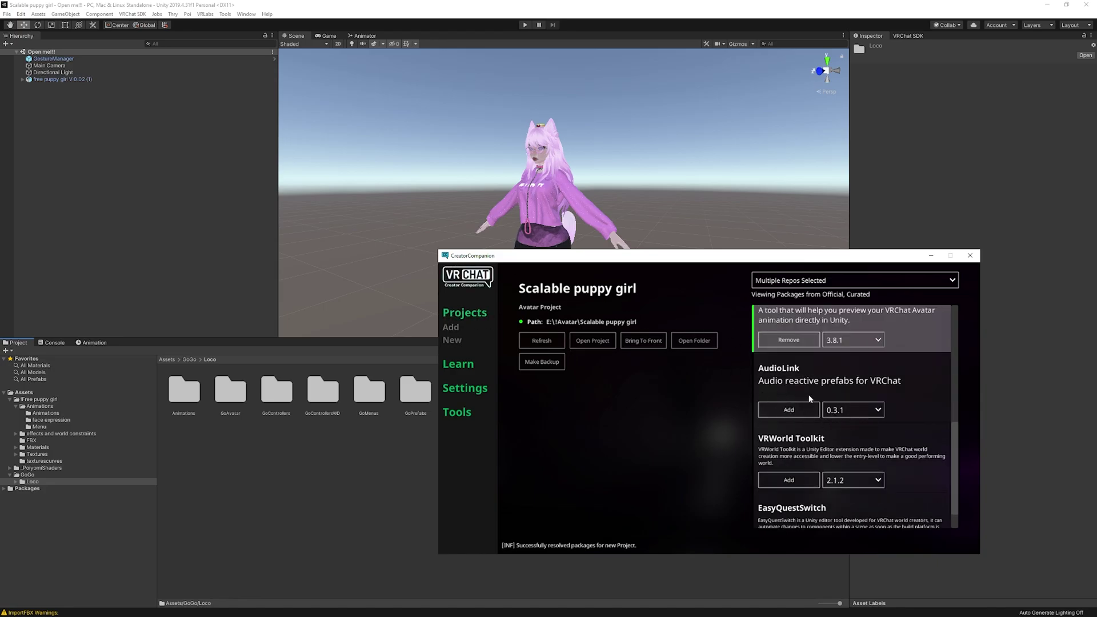
{"action": "scroll", "coordinate": [810, 423], "scroll_direction": "down", "scroll_amount": 3}
{"action": "scroll", "coordinate": [821, 414], "scroll_direction": "up", "scroll_amount": 6}
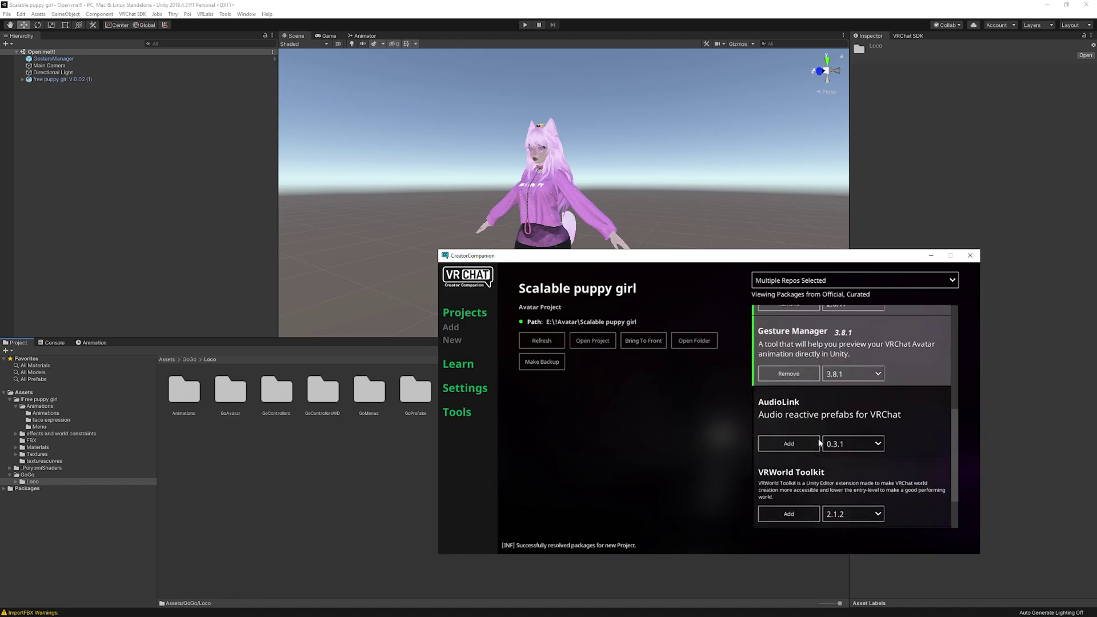
{"action": "scroll", "coordinate": [811, 435], "scroll_direction": "down", "scroll_amount": 5}
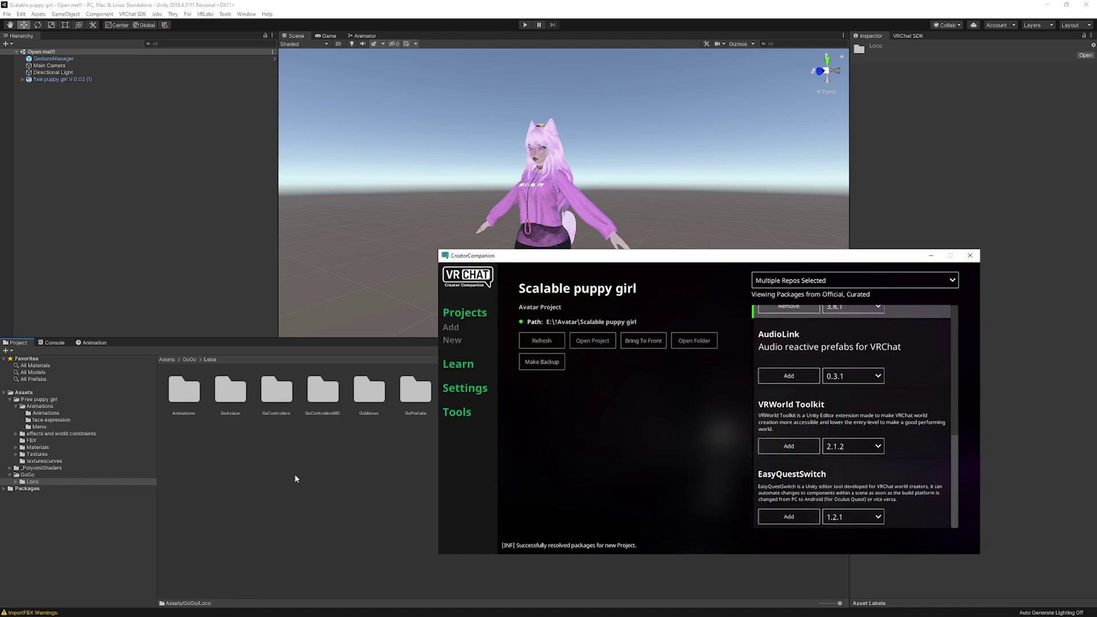
Return to Unity and examine the contents of the Gesture Manager folder under Packages
{"action": "left_click", "coordinate": [296, 479]}
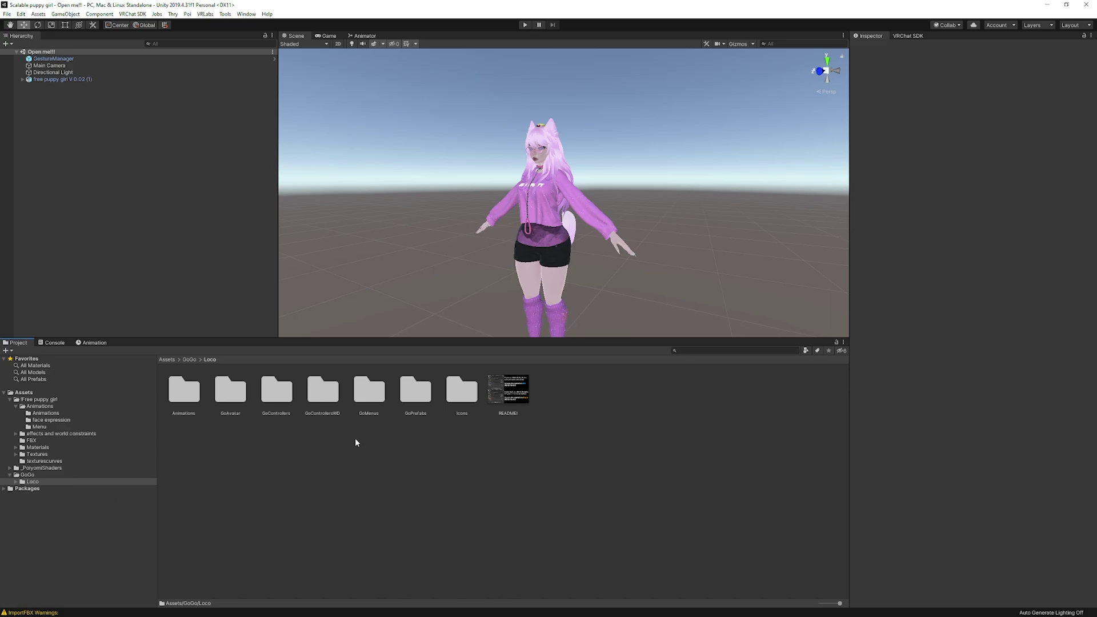
{"action": "left_click", "coordinate": [25, 393]}
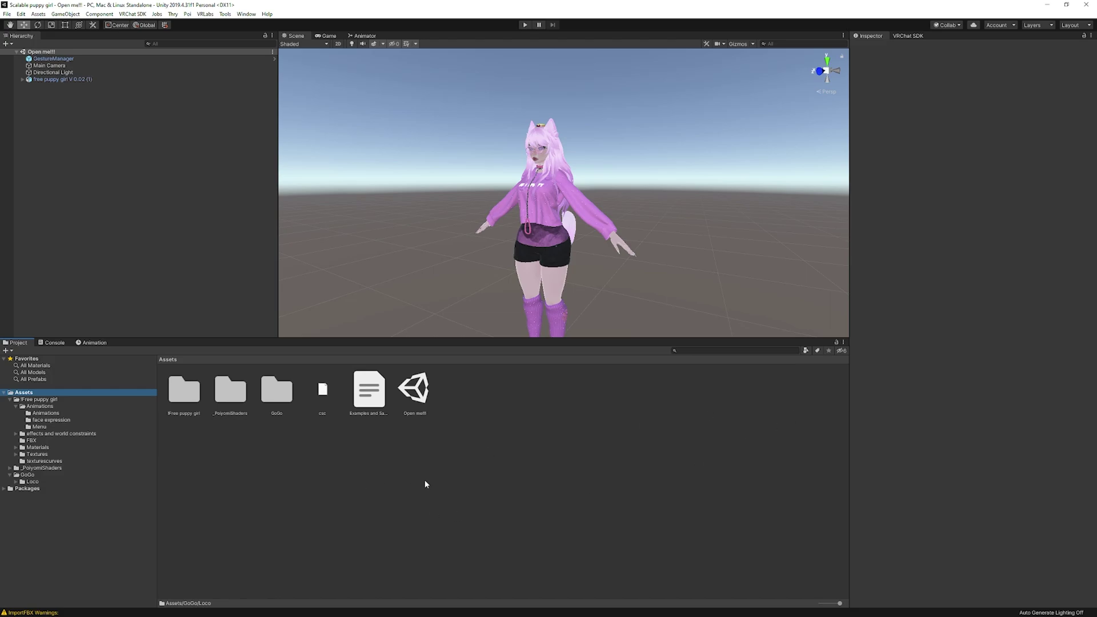
{"action": "left_click", "coordinate": [27, 489]}
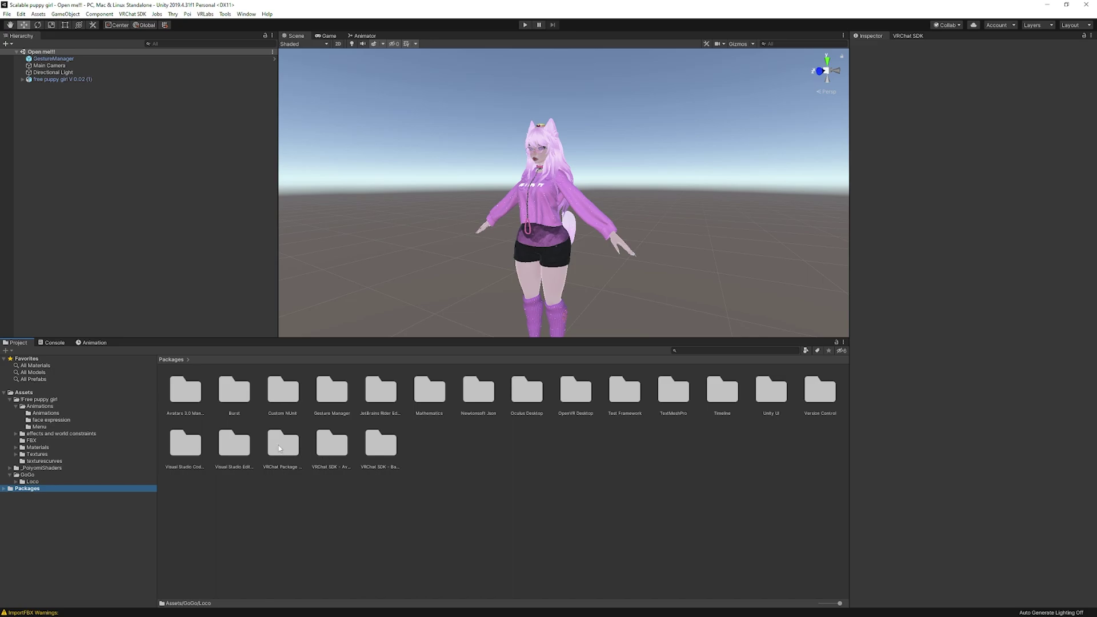
{"action": "double_click", "coordinate": [332, 395]}
{"action": "mouse_move", "coordinate": [276, 390]}
{"action": "left_mouse_down"}
{"action": "mouse_move", "coordinate": [96, 135]}
{"action": "mouse_move", "coordinate": [279, 393]}
{"action": "left_mouse_up"}
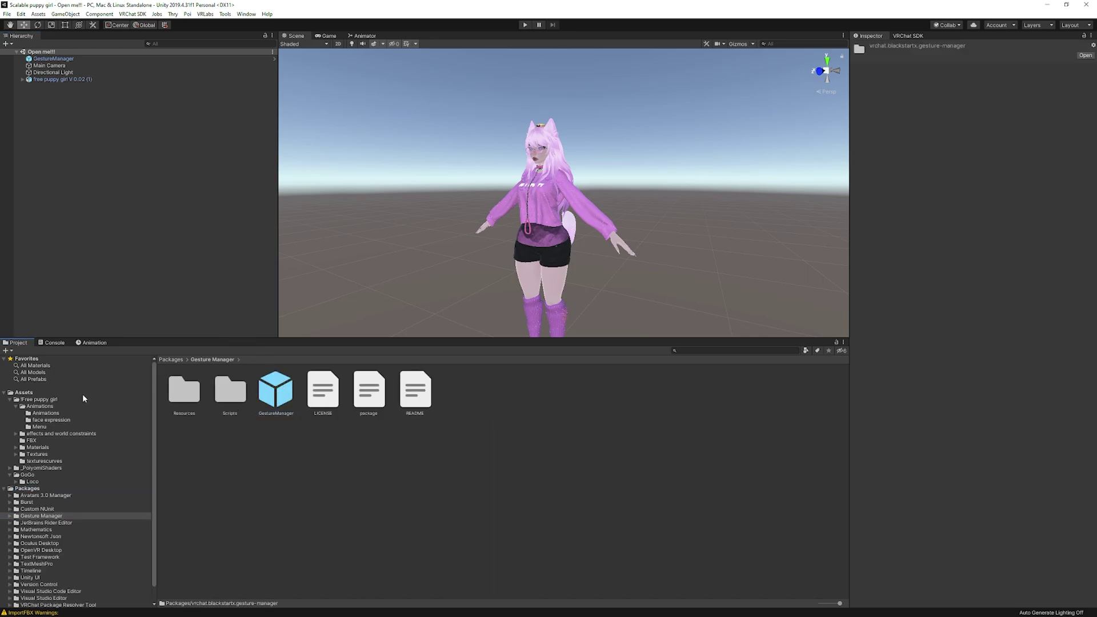
Go back to Assets and open the Loco folder inside GoGo
{"action": "left_click", "coordinate": [24, 393]}
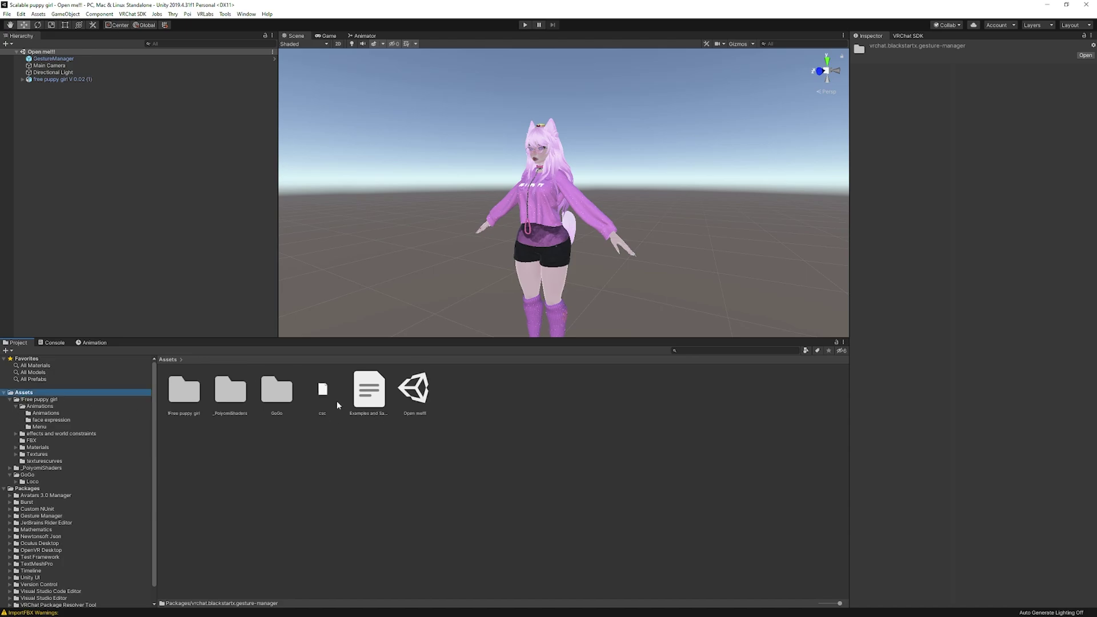
{"action": "double_click", "coordinate": [267, 392]}
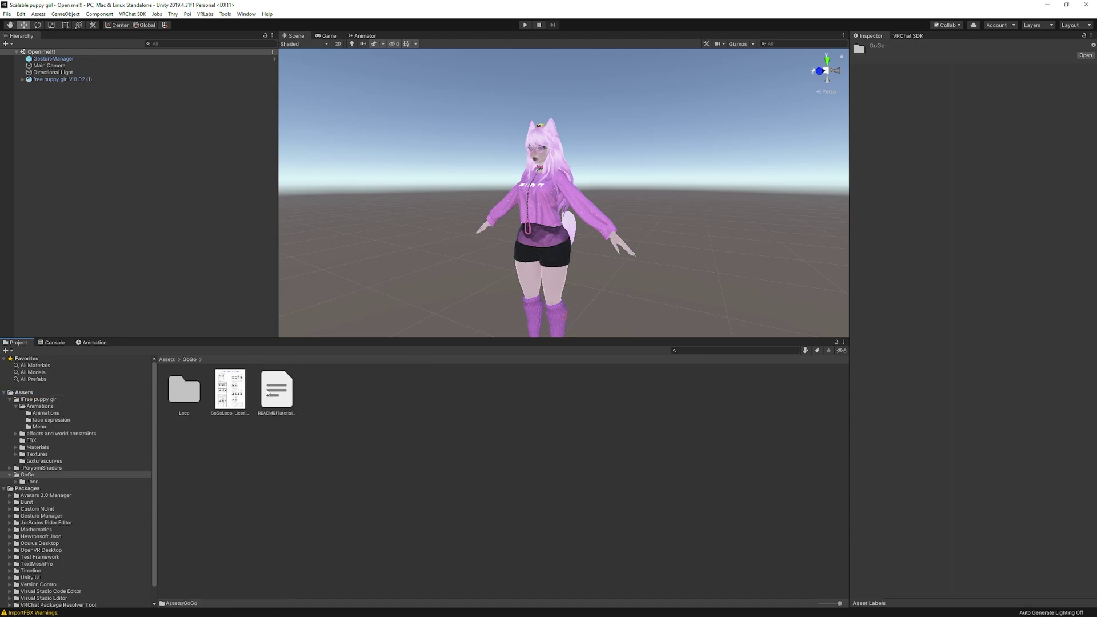
{"action": "double_click", "coordinate": [184, 391]}
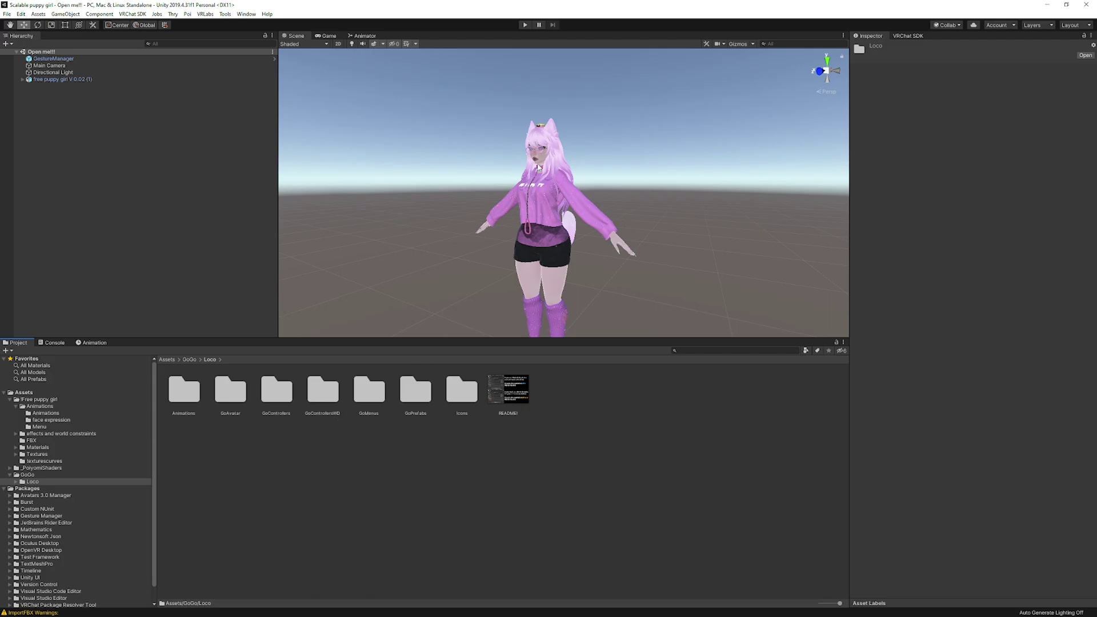
Inspect the Fist state in the Right Hand layer of the avatar's Puppy FX controller for its Write Defaults setting
{"action": "left_click", "coordinate": [53, 79]}
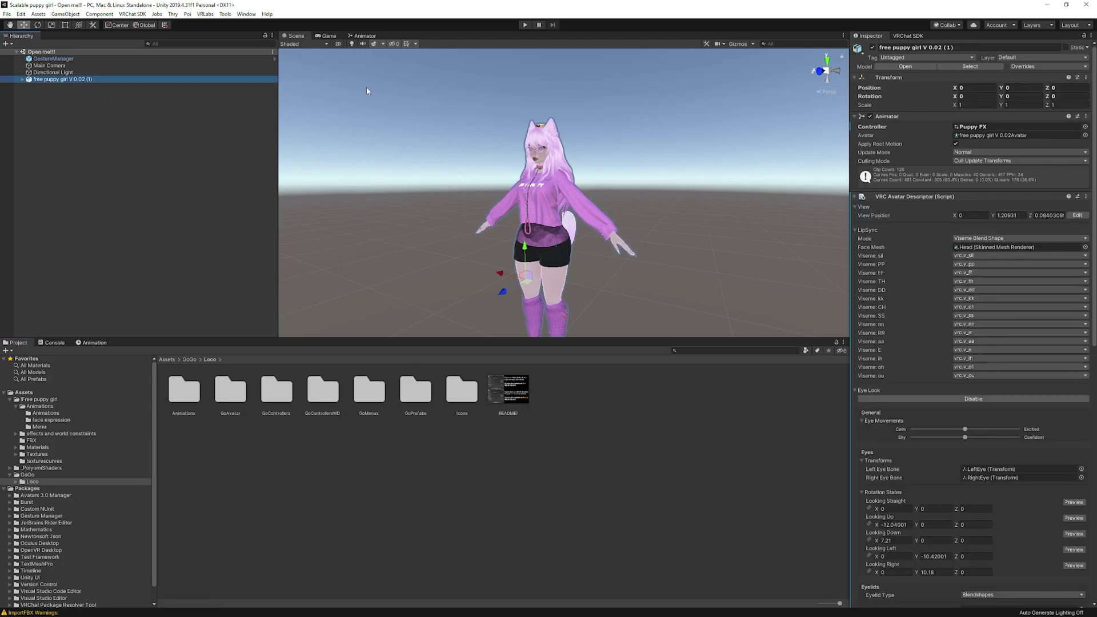
{"action": "left_click", "coordinate": [363, 36]}
{"action": "left_click", "coordinate": [316, 45]}
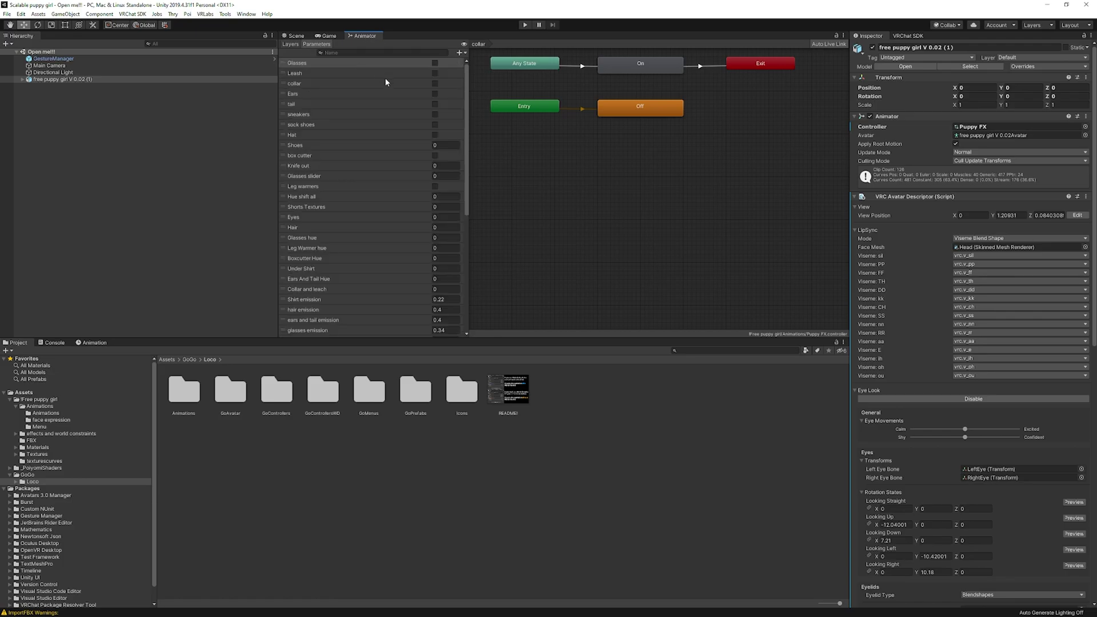
{"action": "left_click", "coordinate": [291, 44]}
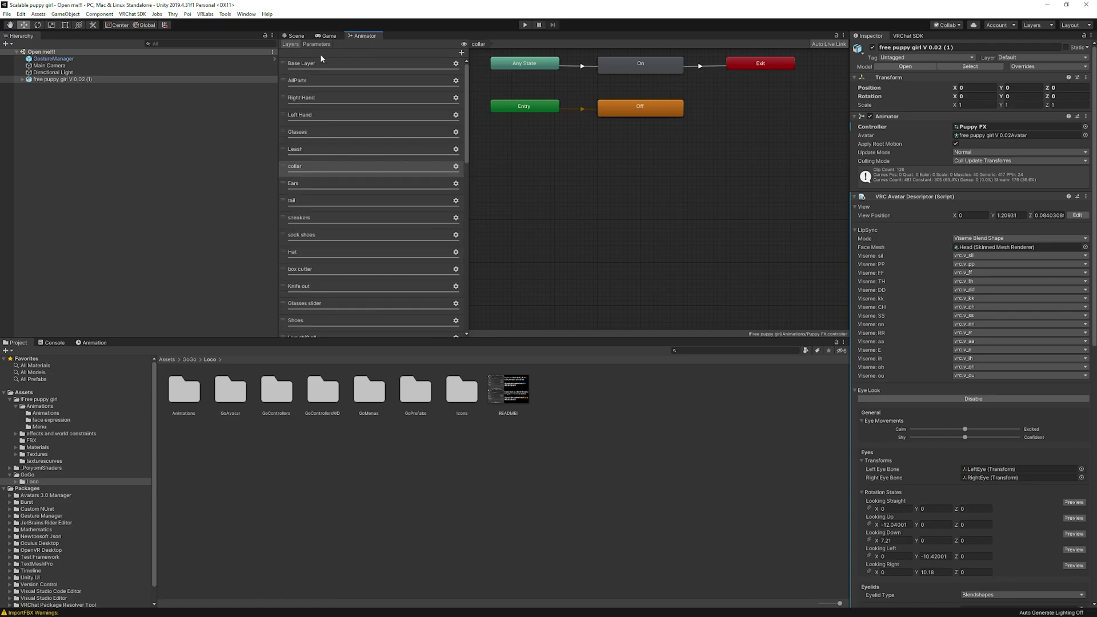
{"action": "left_click", "coordinate": [317, 99]}
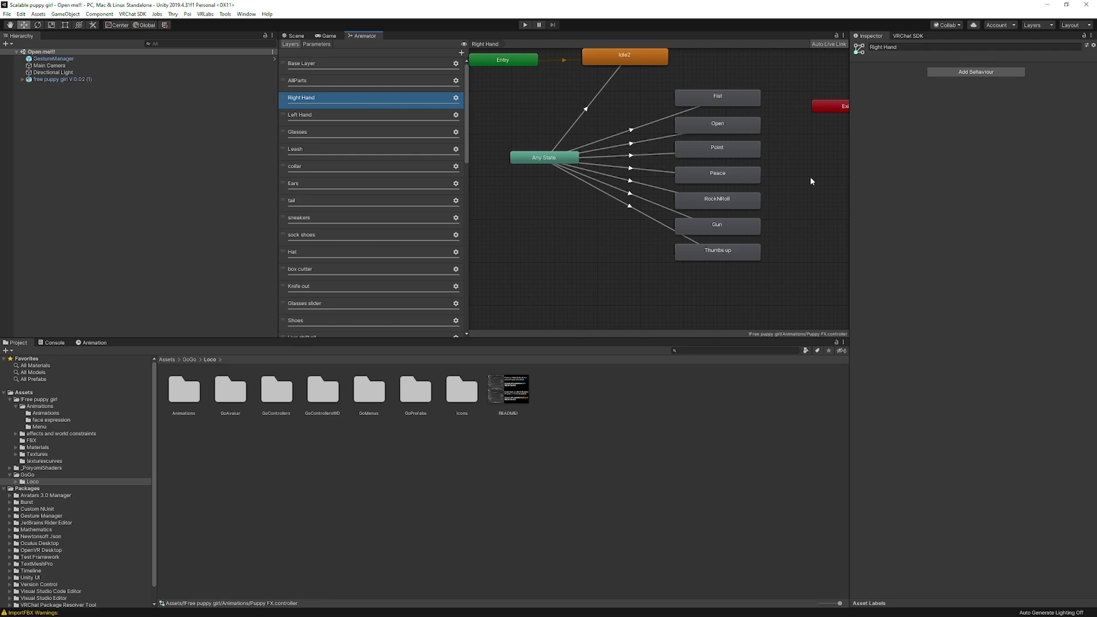
{"action": "left_click", "coordinate": [718, 99]}
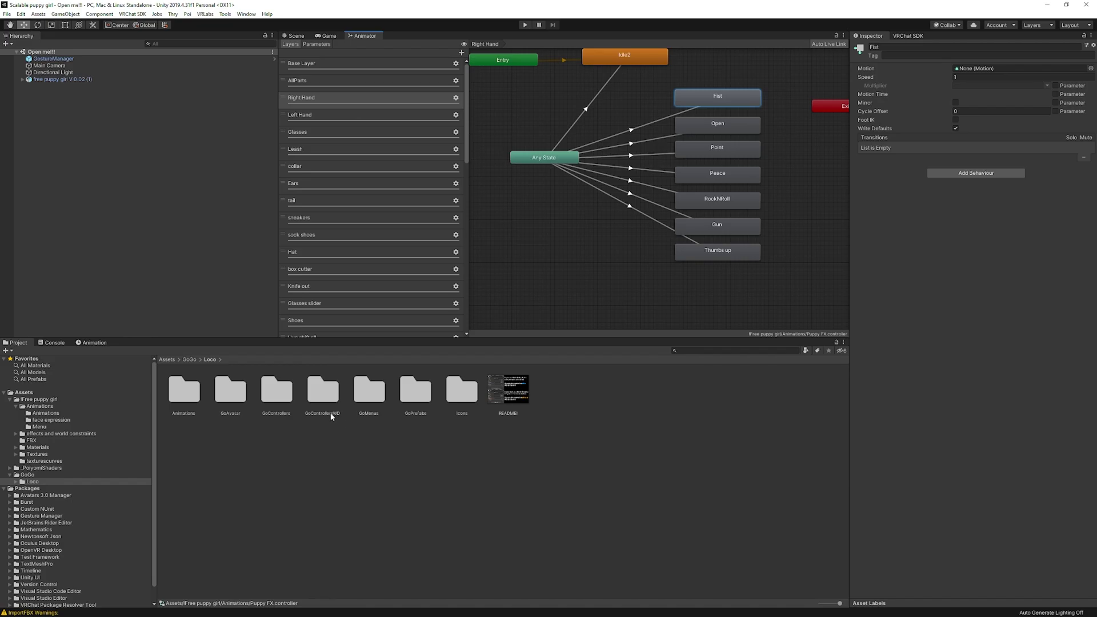
Open the GoControllersWD folder and switch the avatar descriptor's Base, Additive and Action playable layers to custom controller slots
{"action": "double_click", "coordinate": [319, 389]}
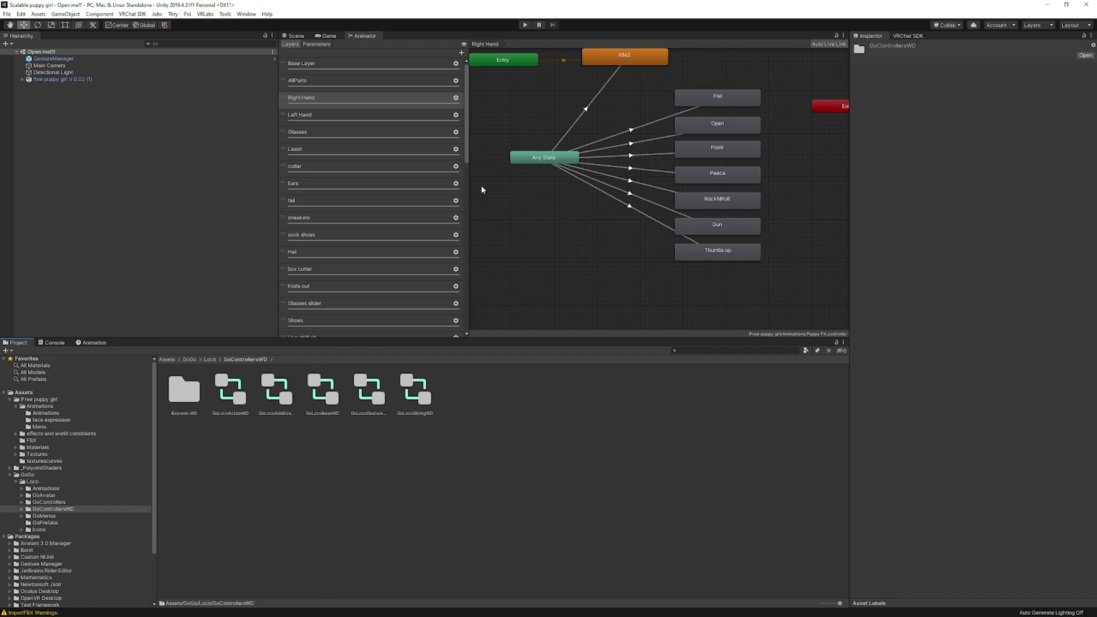
{"action": "left_click", "coordinate": [69, 78]}
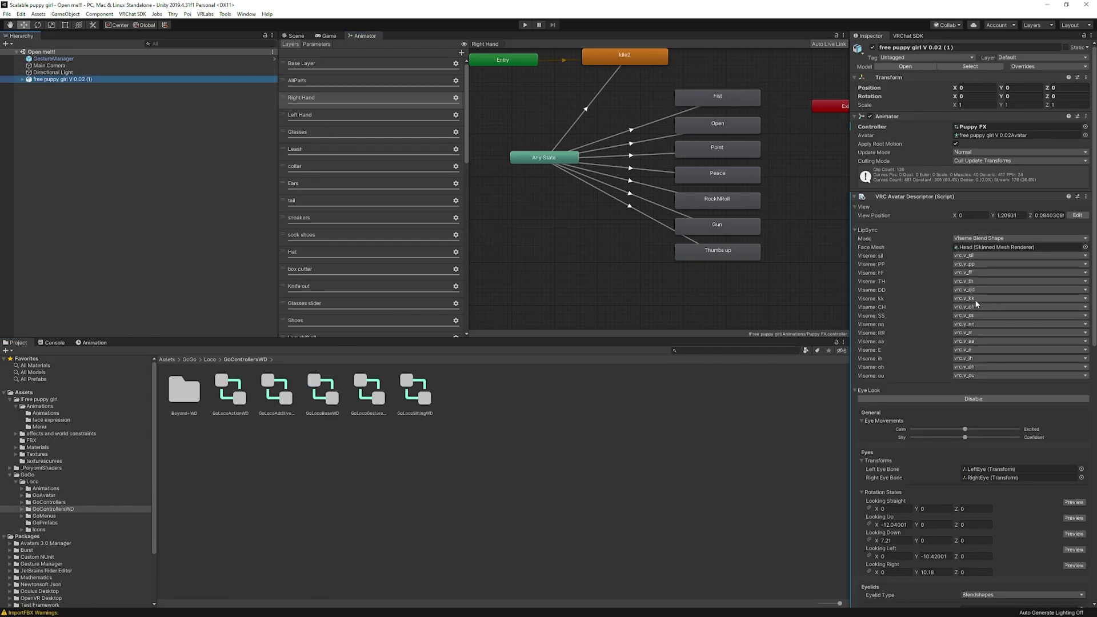
{"action": "scroll", "coordinate": [976, 304], "scroll_direction": "down", "scroll_amount": 10}
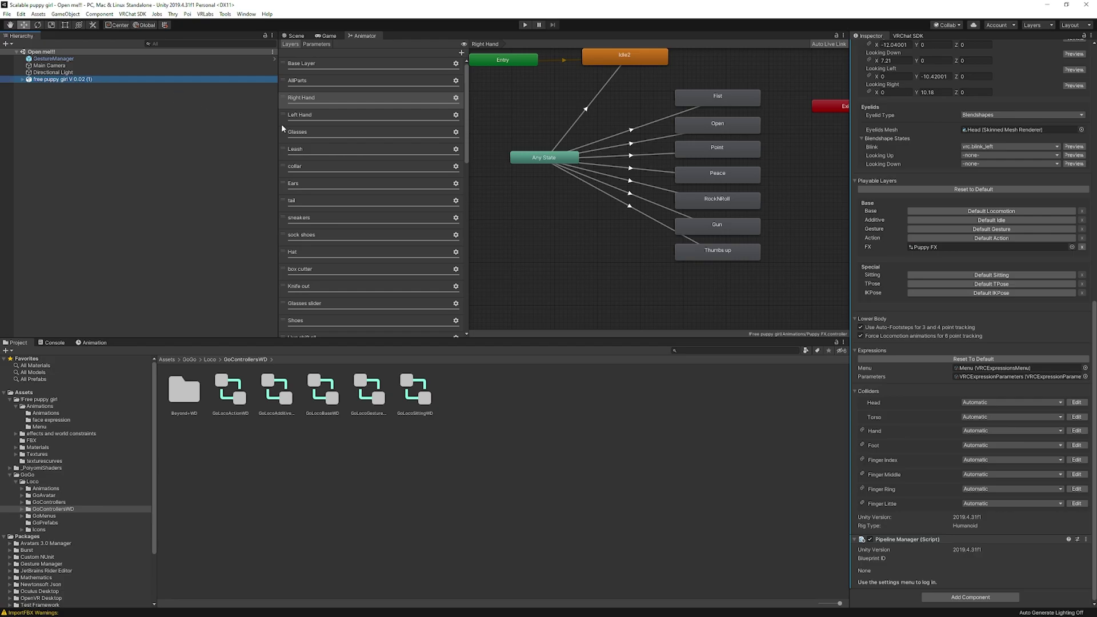
{"action": "left_click", "coordinate": [984, 279]}
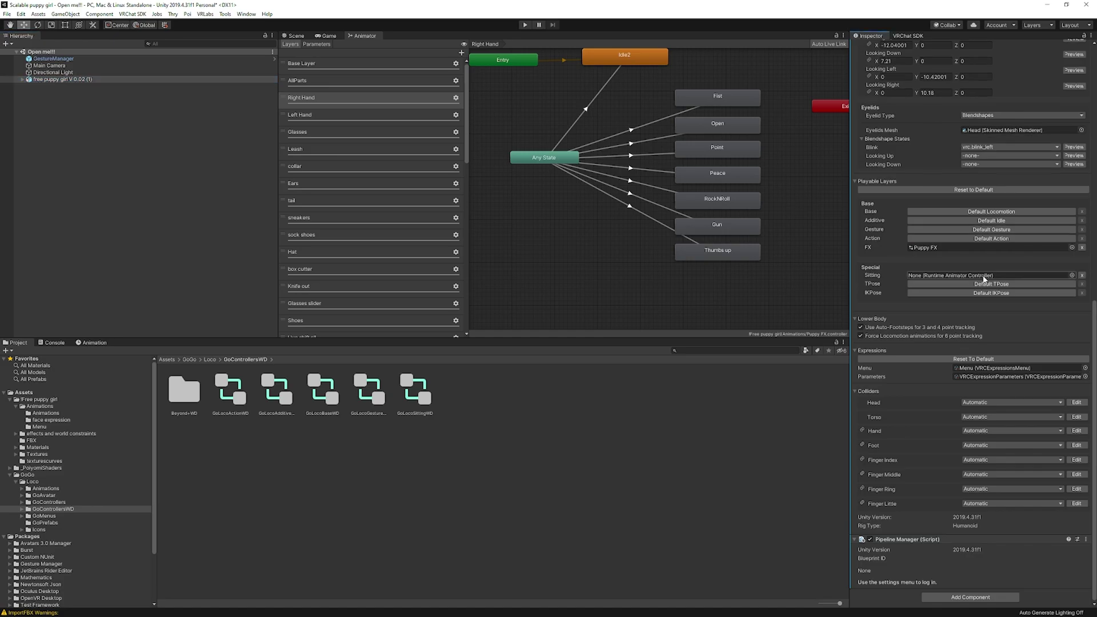
{"action": "left_click", "coordinate": [962, 236]}
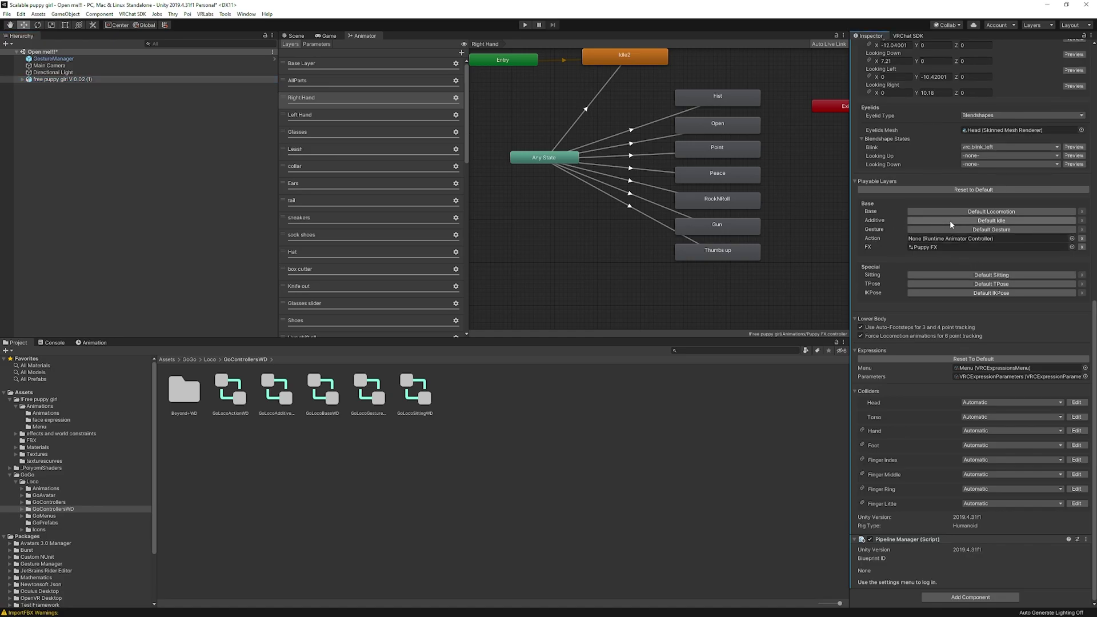
{"action": "left_click", "coordinate": [948, 221]}
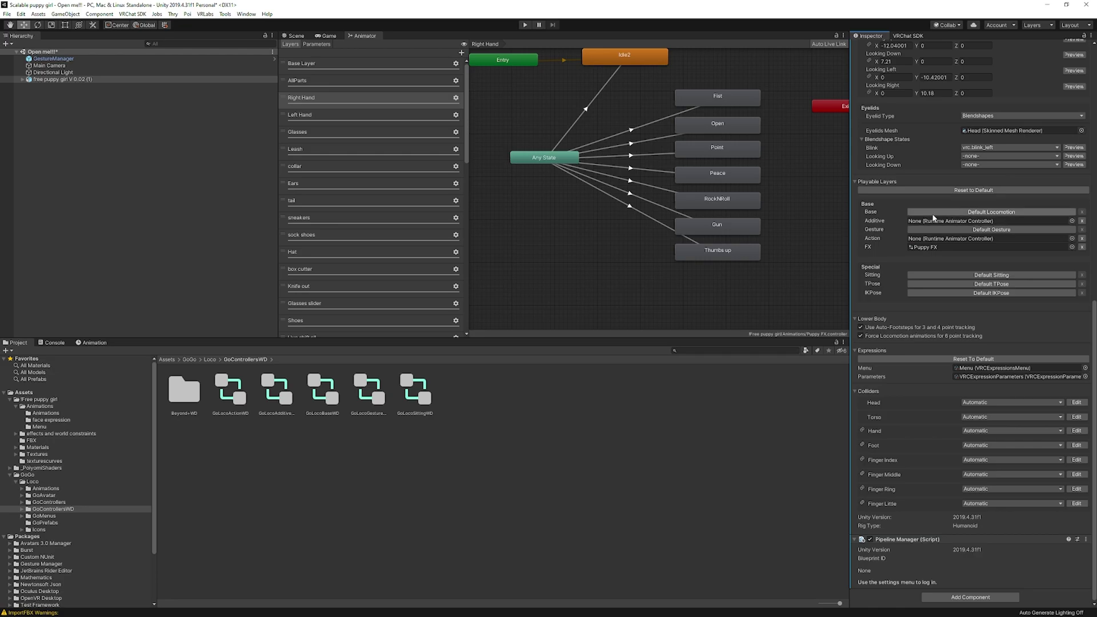
{"action": "left_click", "coordinate": [951, 212]}
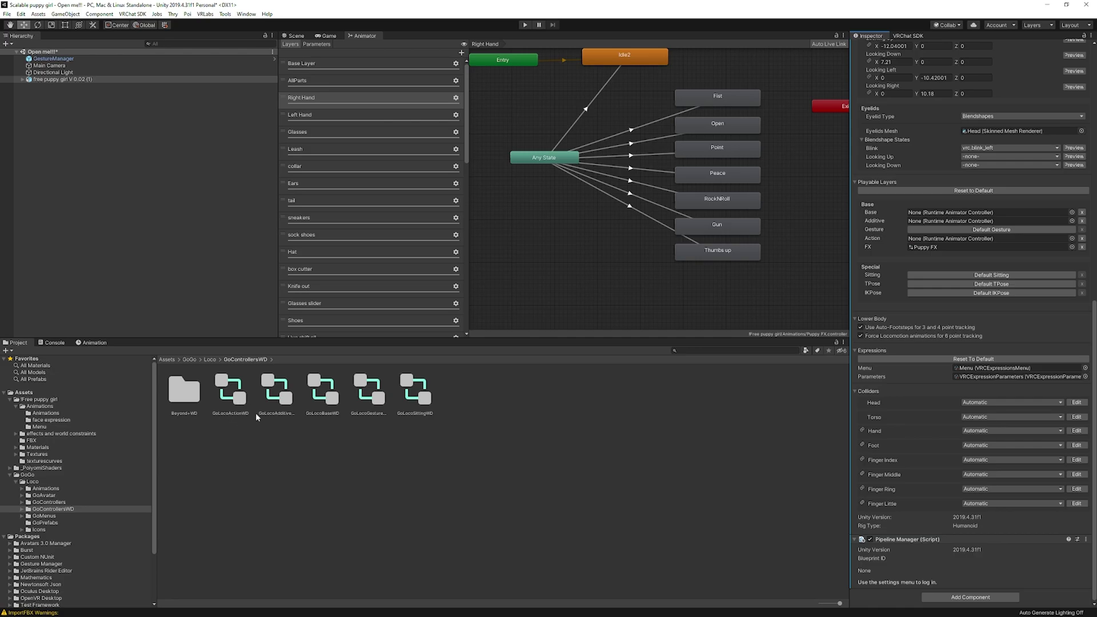
Assign GoLocoActionWD, GoLocoAdditiveWD, GoLocoBaseWD and GoLocoSittingWD to the avatar's Action, Additive, Base and Sitting playable layers, switching Sitting to a custom slot
{"action": "left_click_drag", "start_coordinate": [230, 396], "coordinate": [937, 245]}
{"action": "left_click_drag", "start_coordinate": [278, 414], "coordinate": [960, 222]}
{"action": "left_click_drag", "start_coordinate": [328, 421], "coordinate": [944, 214]}
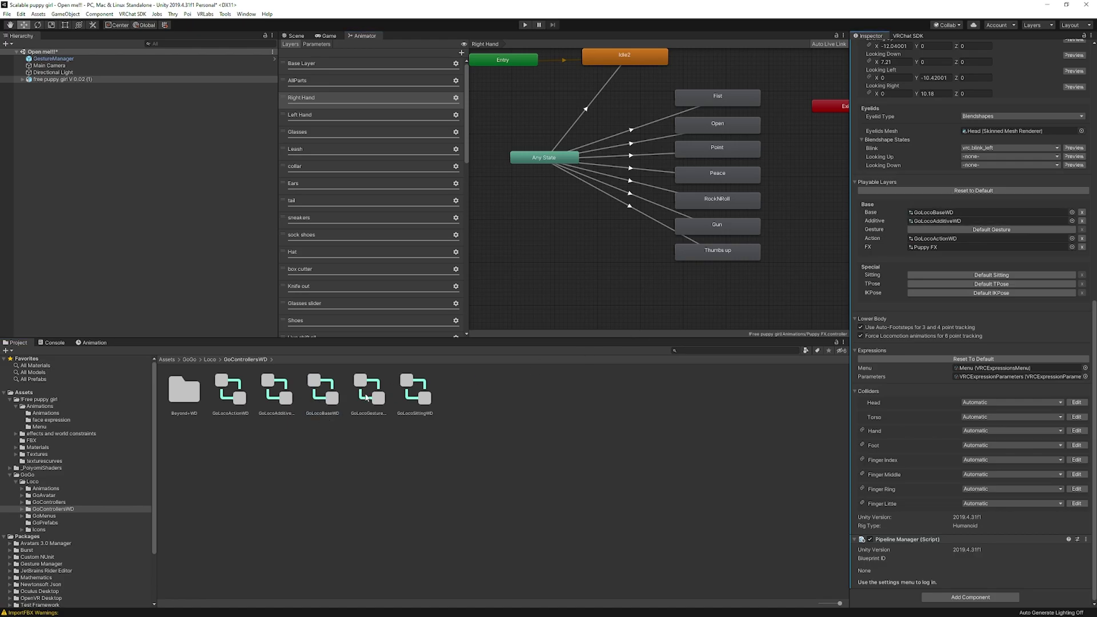
{"action": "left_click_drag", "start_coordinate": [410, 401], "coordinate": [960, 279]}
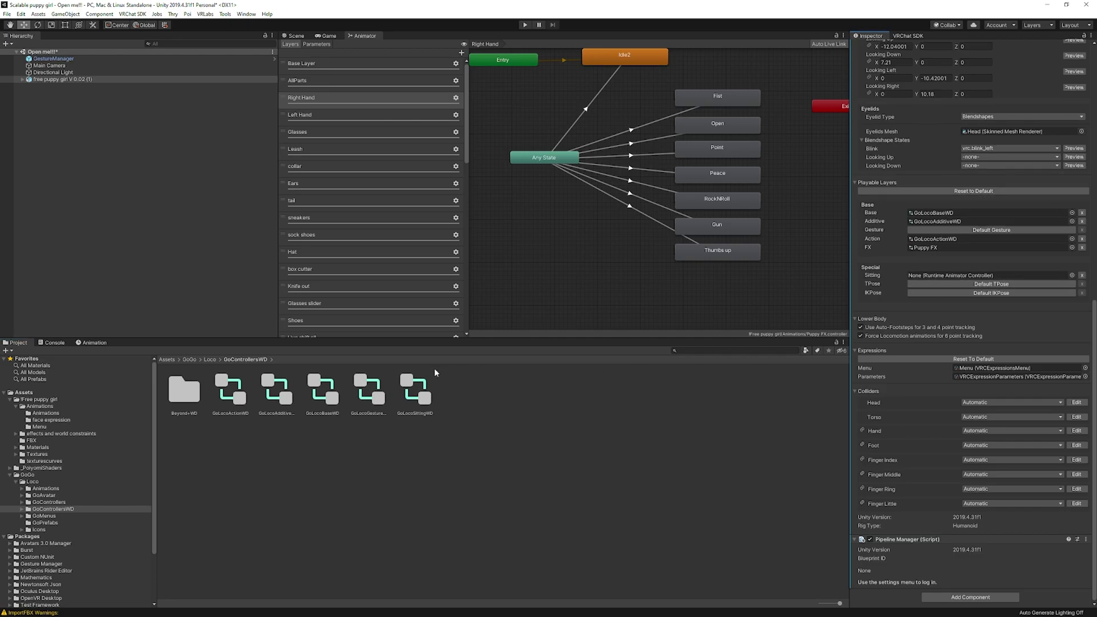
{"action": "left_click_drag", "start_coordinate": [413, 398], "coordinate": [957, 278]}
Reselect the puppy girl avatar, clear its Action playable layer and reassign GoLocoActionWD to it
{"action": "left_click", "coordinate": [52, 87]}
{"action": "left_click", "coordinate": [57, 79]}
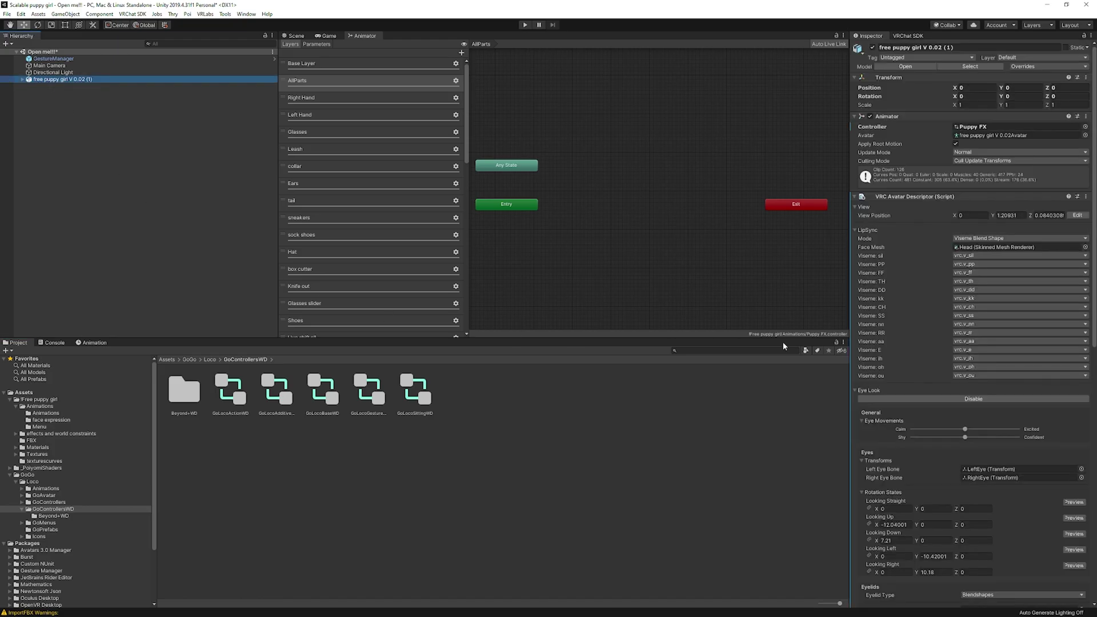
{"action": "scroll", "coordinate": [975, 406], "scroll_direction": "down", "scroll_amount": 10}
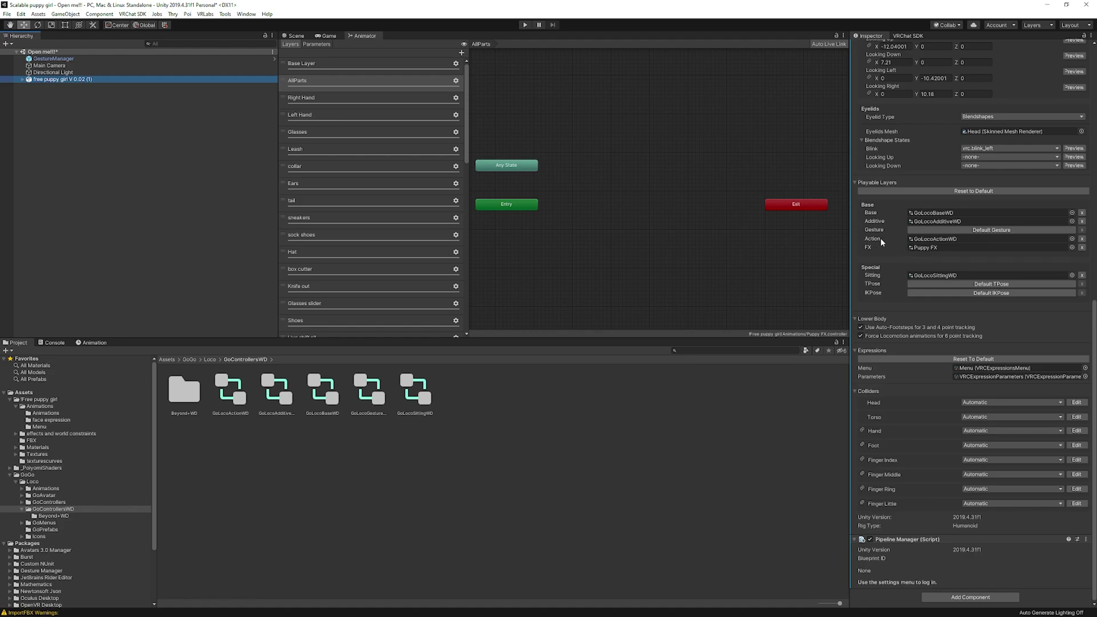
{"action": "left_click", "coordinate": [1082, 239]}
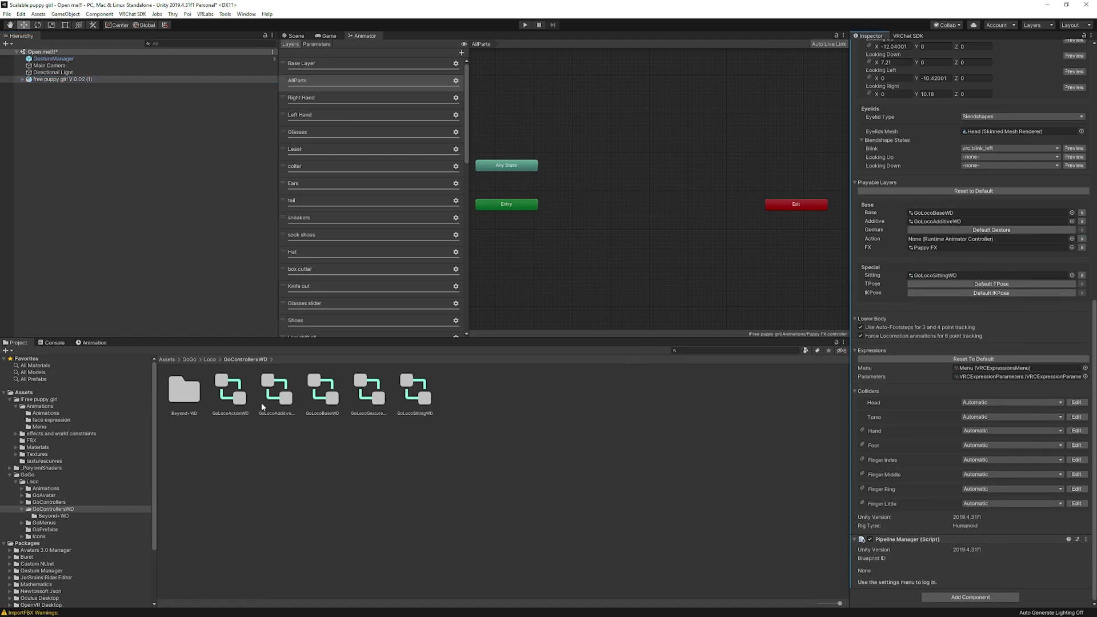
{"action": "left_click_drag", "start_coordinate": [236, 396], "coordinate": [946, 241]}
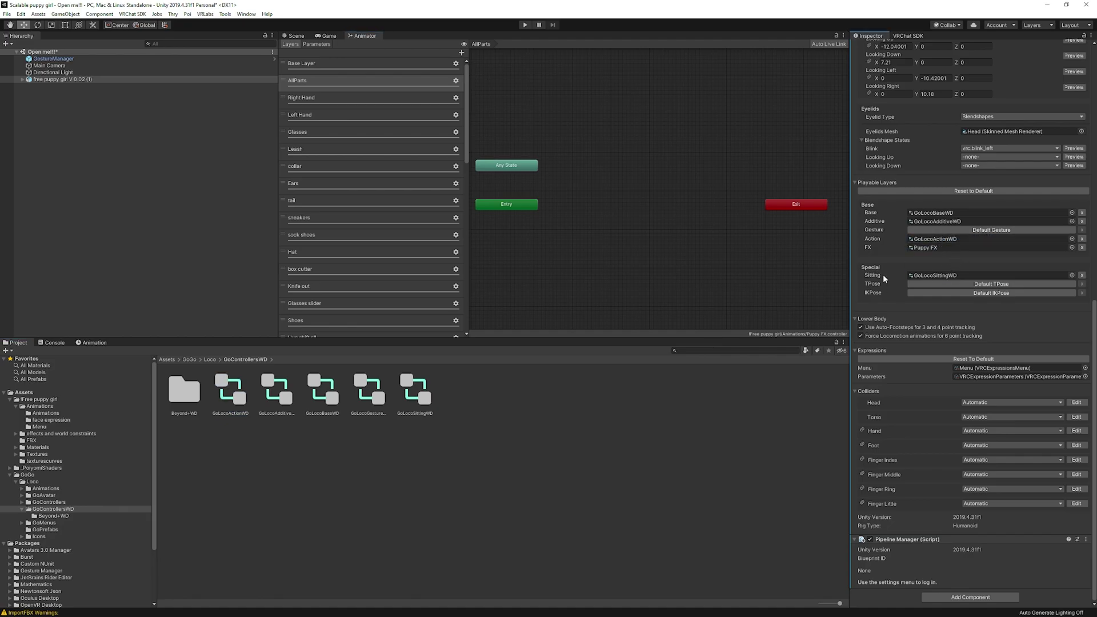
Open the Beyond+WD folder and preview the GoLocoFXBrokeWD and GoLocoTPoseWD controllers
{"action": "left_click", "coordinate": [550, 436]}
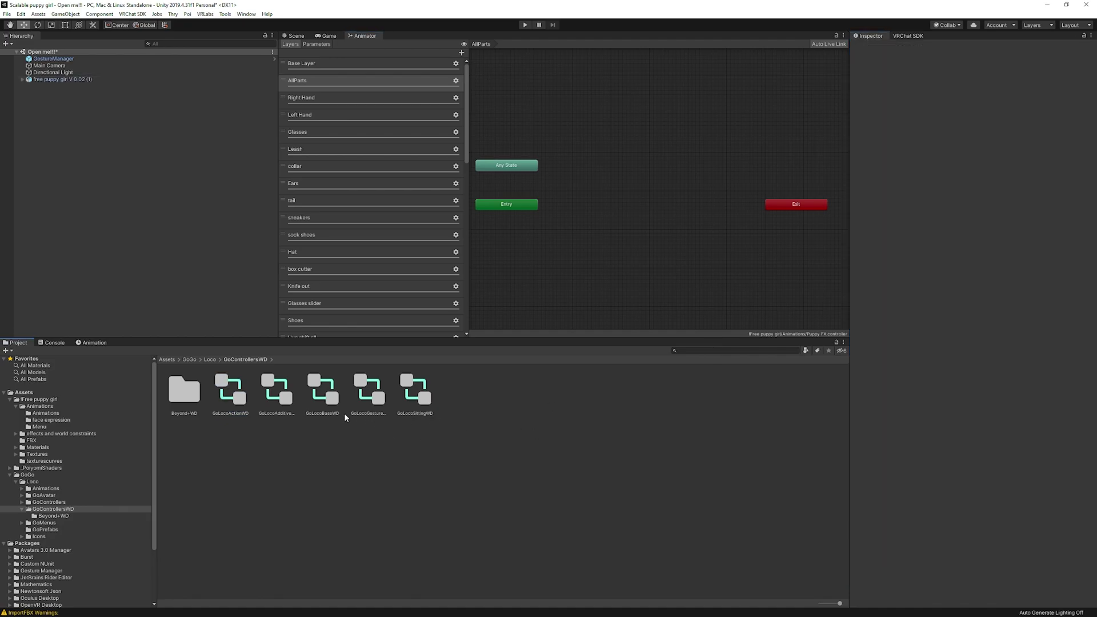
{"action": "left_click", "coordinate": [181, 396]}
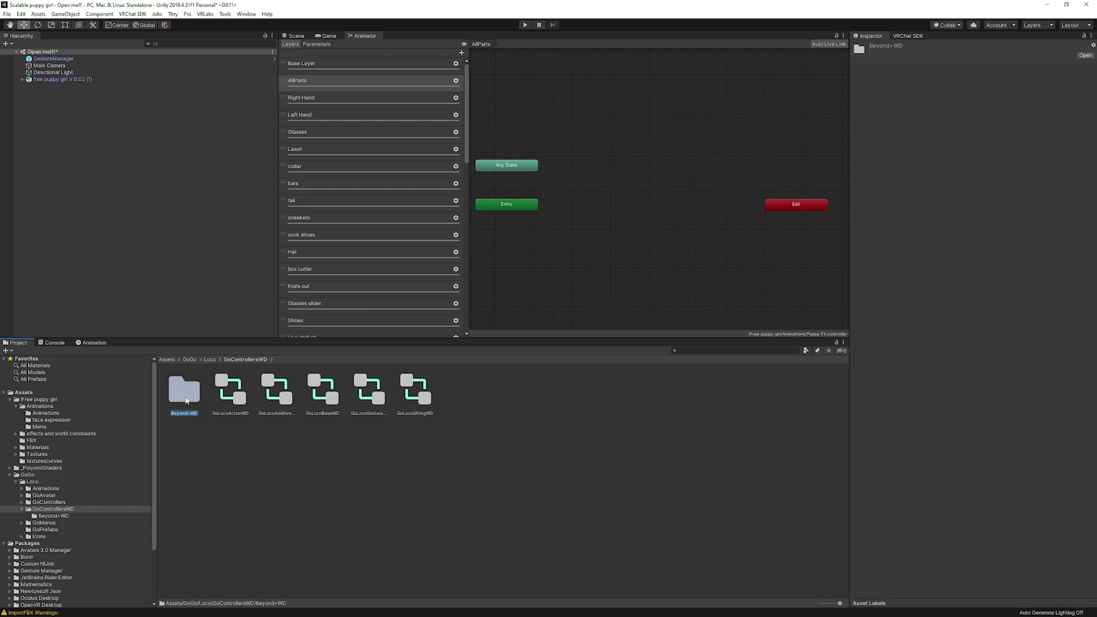
{"action": "double_click", "coordinate": [188, 402]}
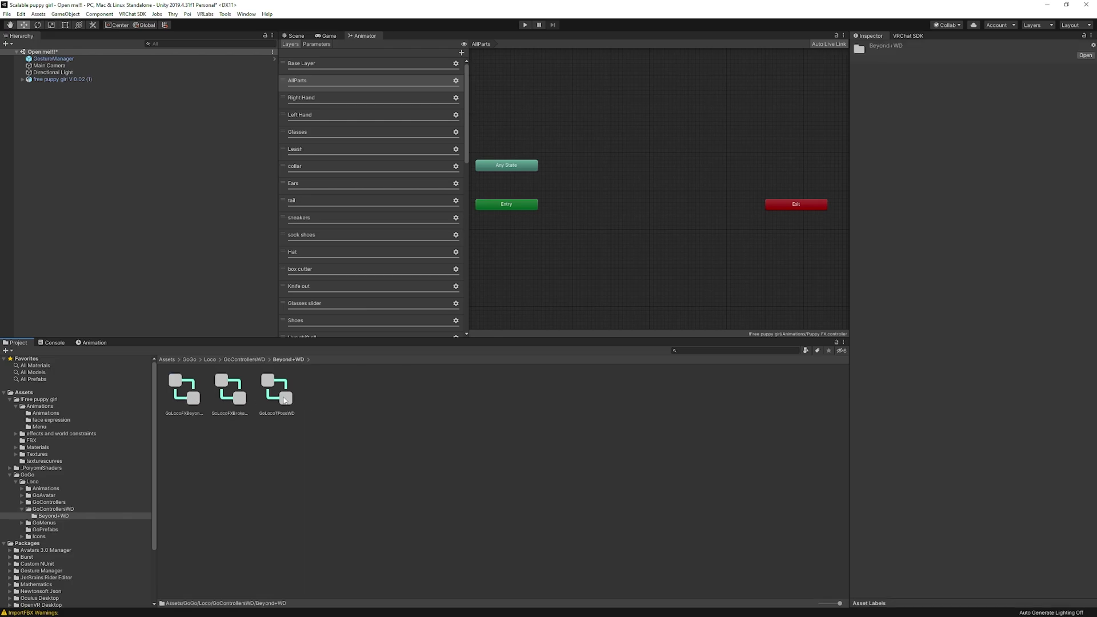
{"action": "left_click", "coordinate": [230, 400]}
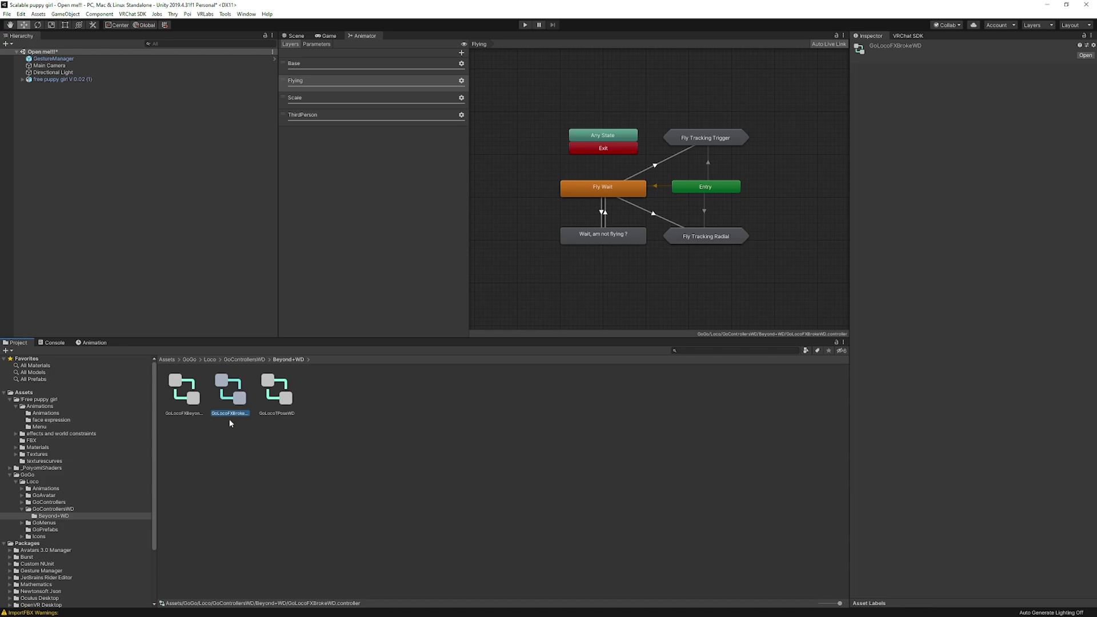
{"action": "left_click", "coordinate": [280, 404]}
{"action": "left_click", "coordinate": [184, 413]}
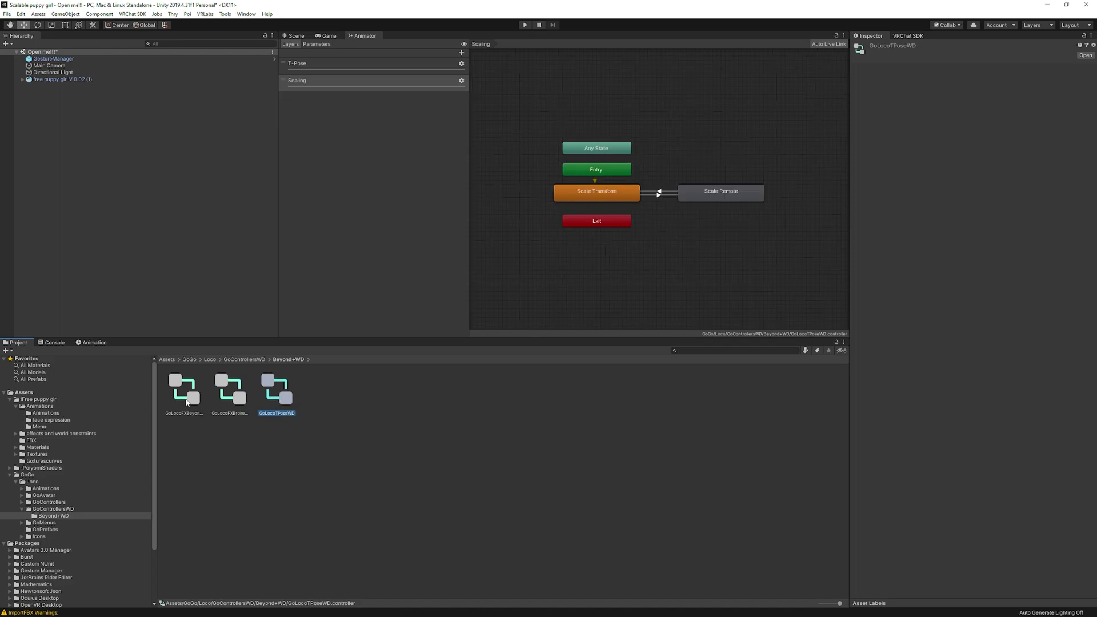
Inspect the Base, Flying, Scale and ThirdPerson layers of the GoLocoFXBrokeWD controller
{"action": "left_click", "coordinate": [228, 393]}
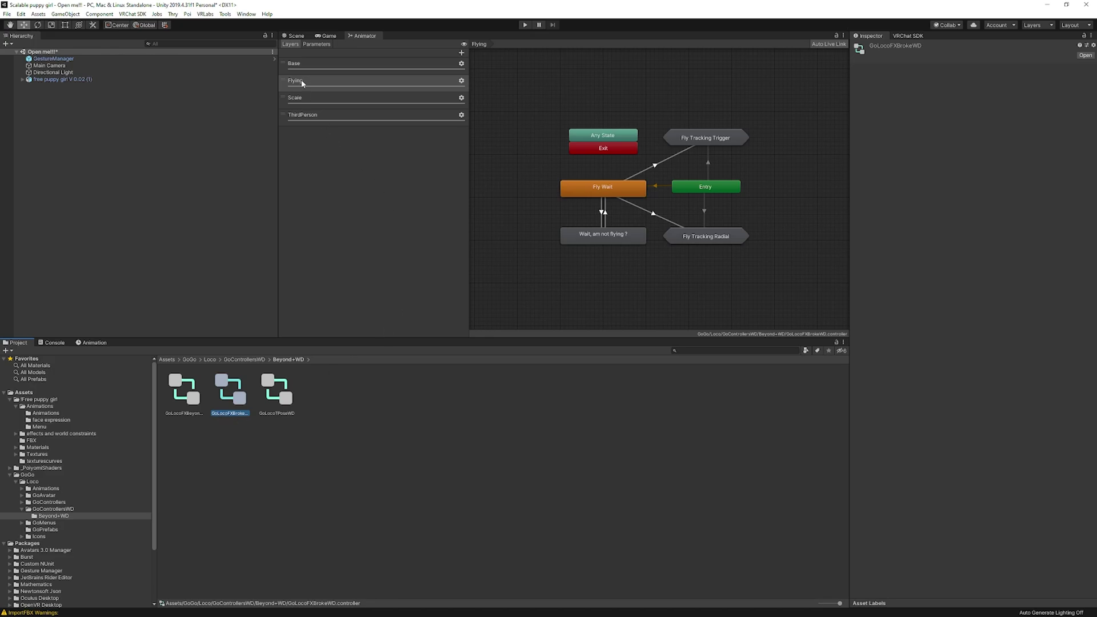
{"action": "left_click", "coordinate": [307, 104]}
{"action": "left_click", "coordinate": [327, 116]}
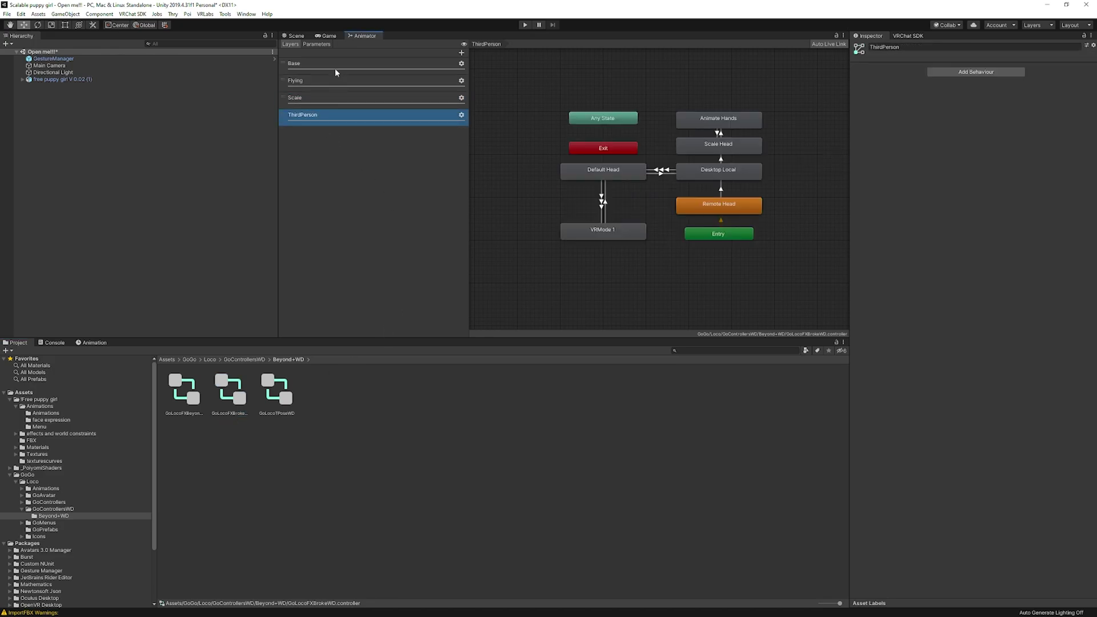
{"action": "left_click", "coordinate": [335, 66]}
{"action": "left_click", "coordinate": [331, 85]}
{"action": "left_click", "coordinate": [334, 101]}
{"action": "left_click", "coordinate": [336, 121]}
Duplicate the GoLocoFXBrokeWD controller and move the copy into the Free puppy girl Animations folder
{"action": "left_click", "coordinate": [229, 403]}
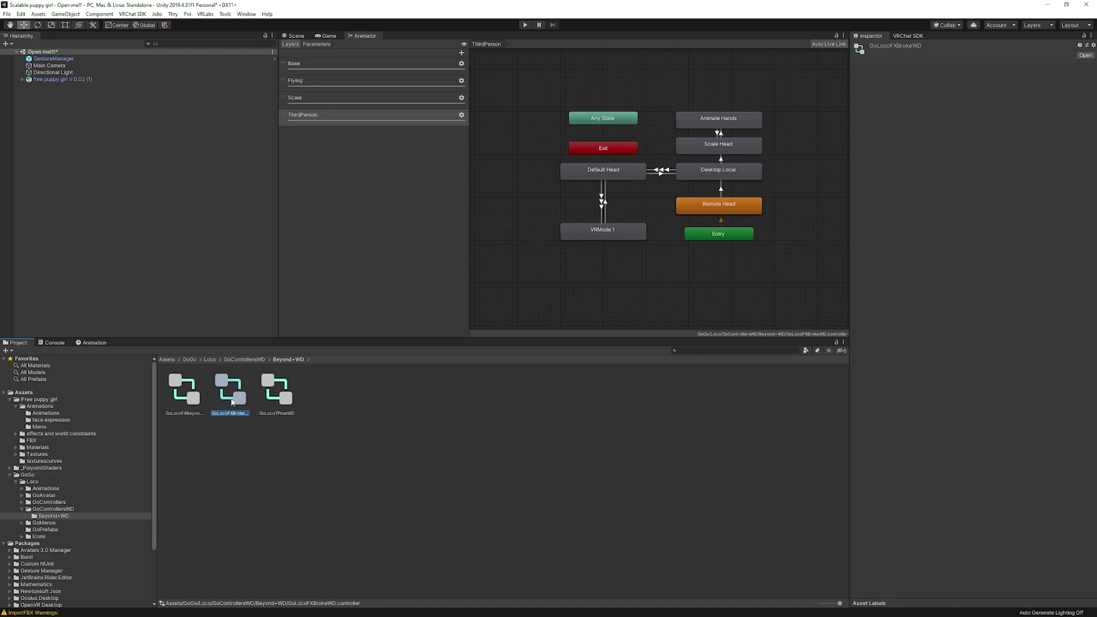
{"action": "key", "text": "ctrl+d"}
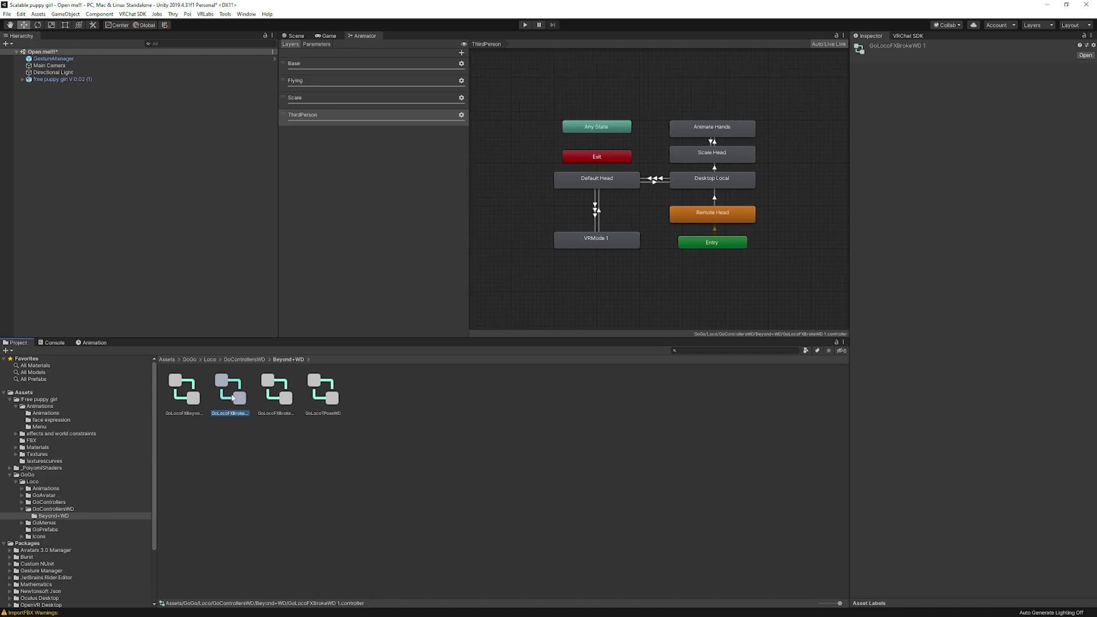
{"action": "left_click", "coordinate": [275, 399]}
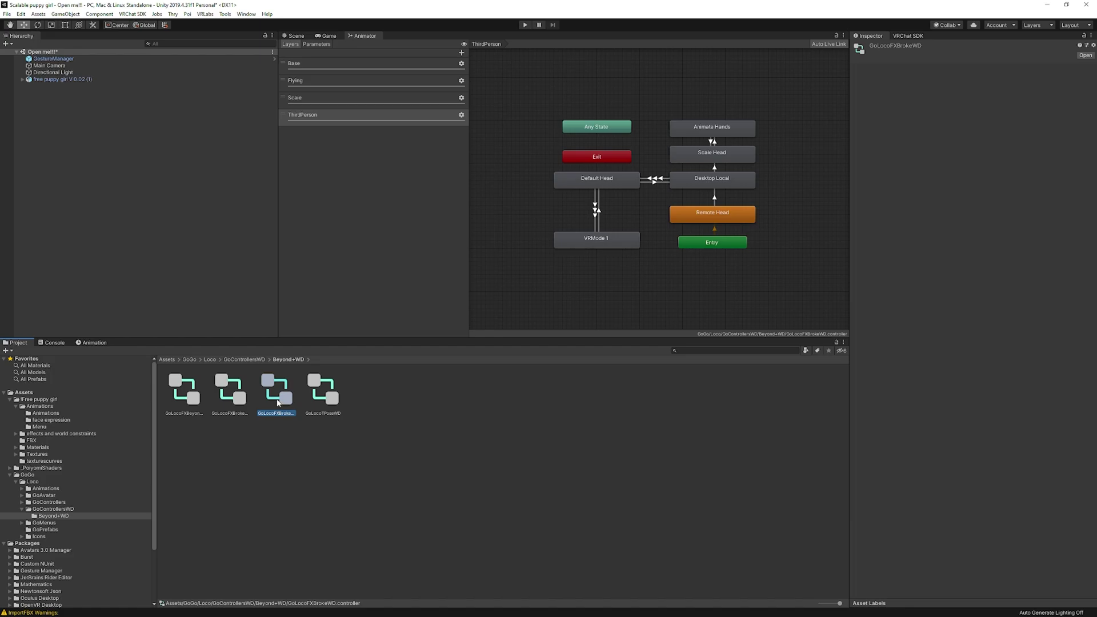
{"action": "left_click", "coordinate": [242, 398]}
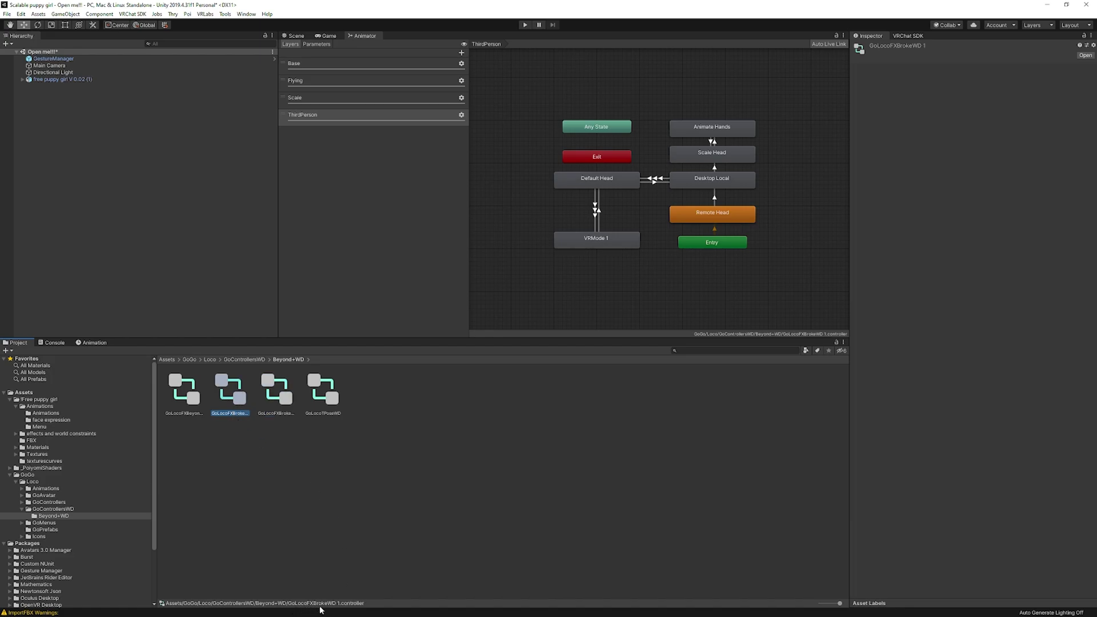
{"action": "left_click_drag", "start_coordinate": [233, 397], "coordinate": [41, 409]}
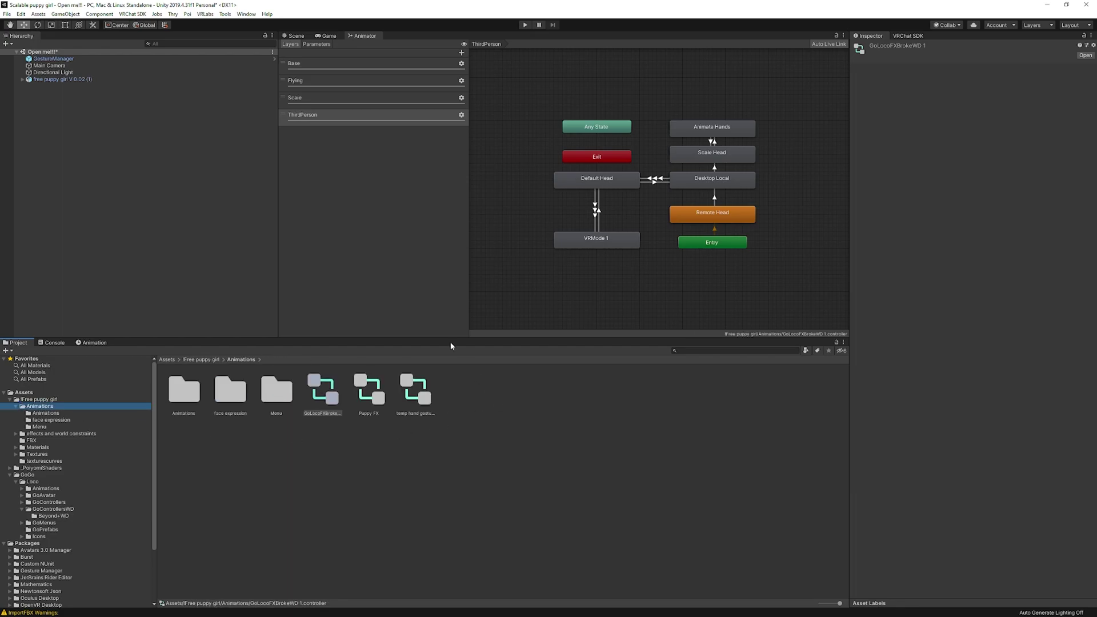
Open the VRLabs Avatars 3.0 Manager, load the puppy girl avatar into it and expand the FX layer
{"action": "left_click", "coordinate": [206, 14]}
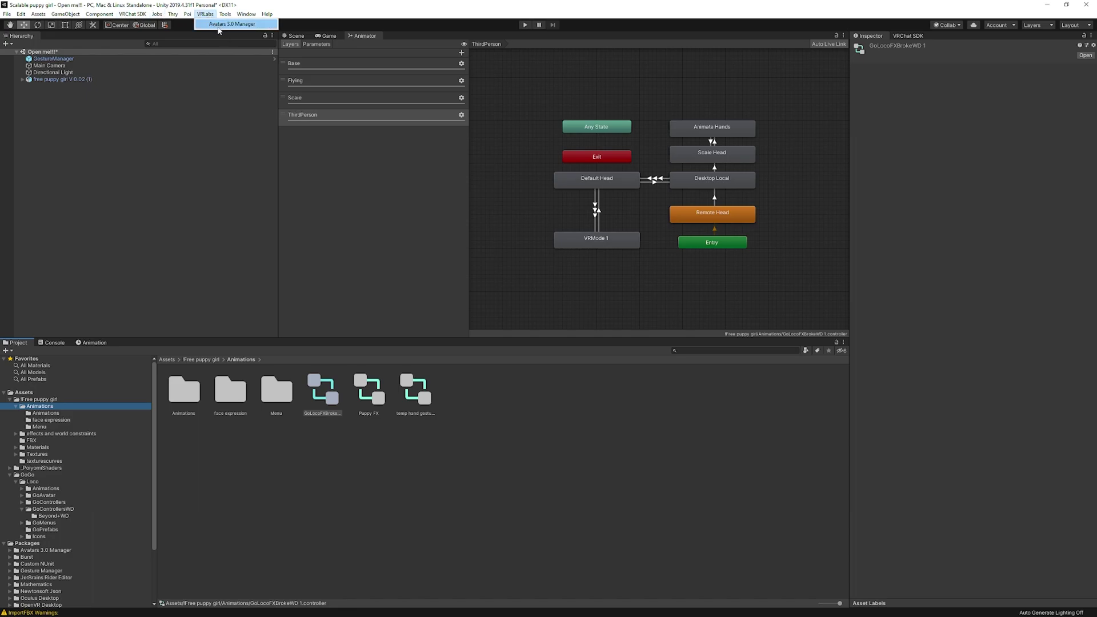
{"action": "left_click", "coordinate": [243, 24]}
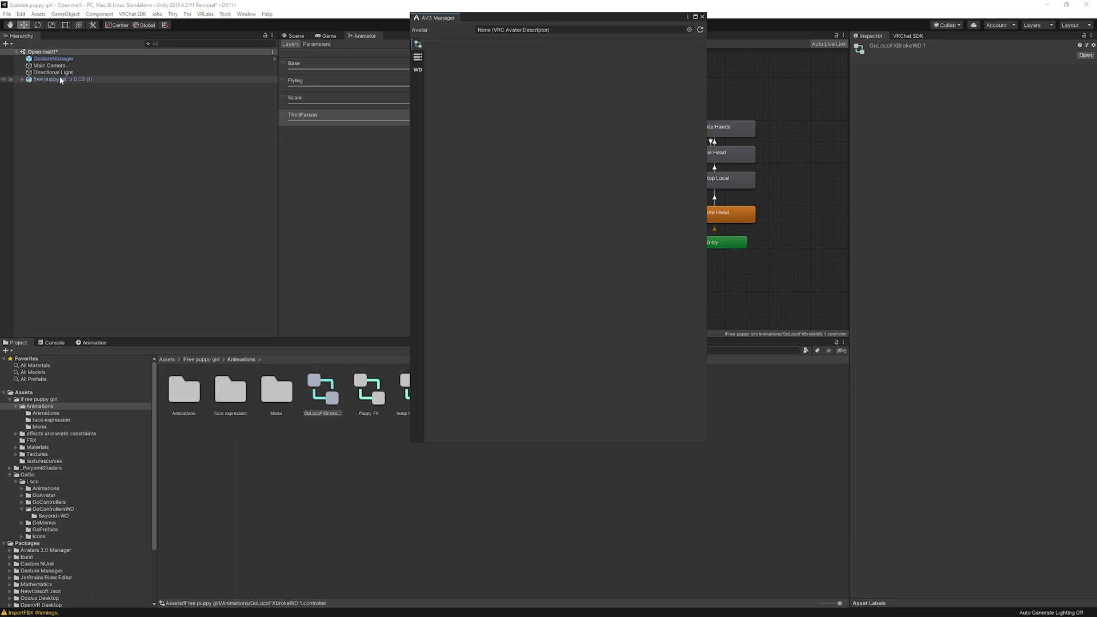
{"action": "left_click_drag", "start_coordinate": [60, 80], "coordinate": [513, 32]}
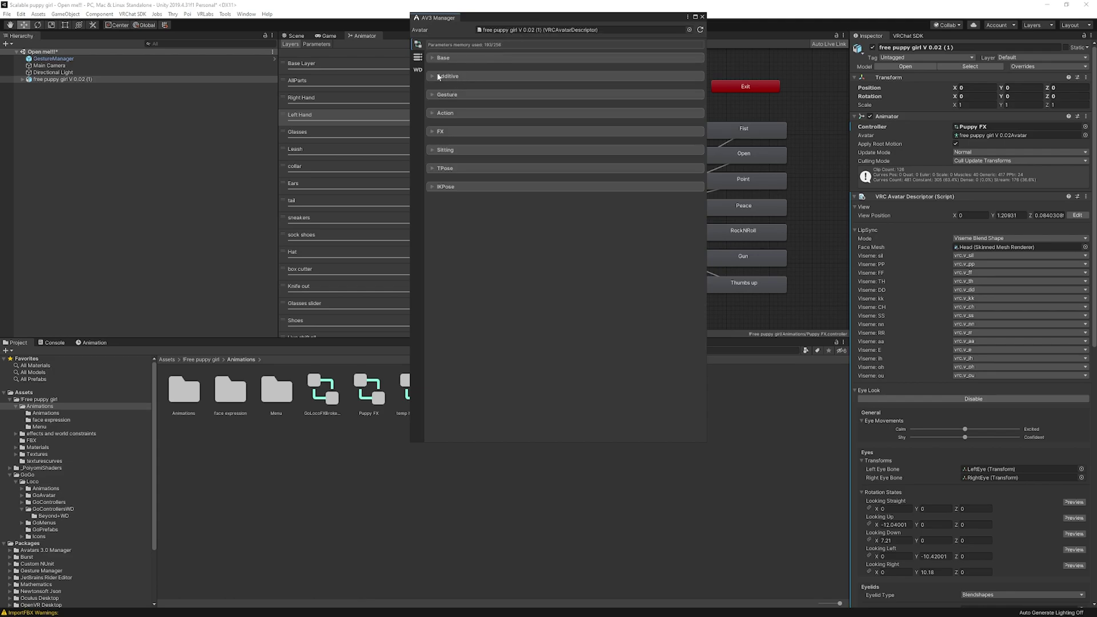
{"action": "left_click", "coordinate": [431, 131]}
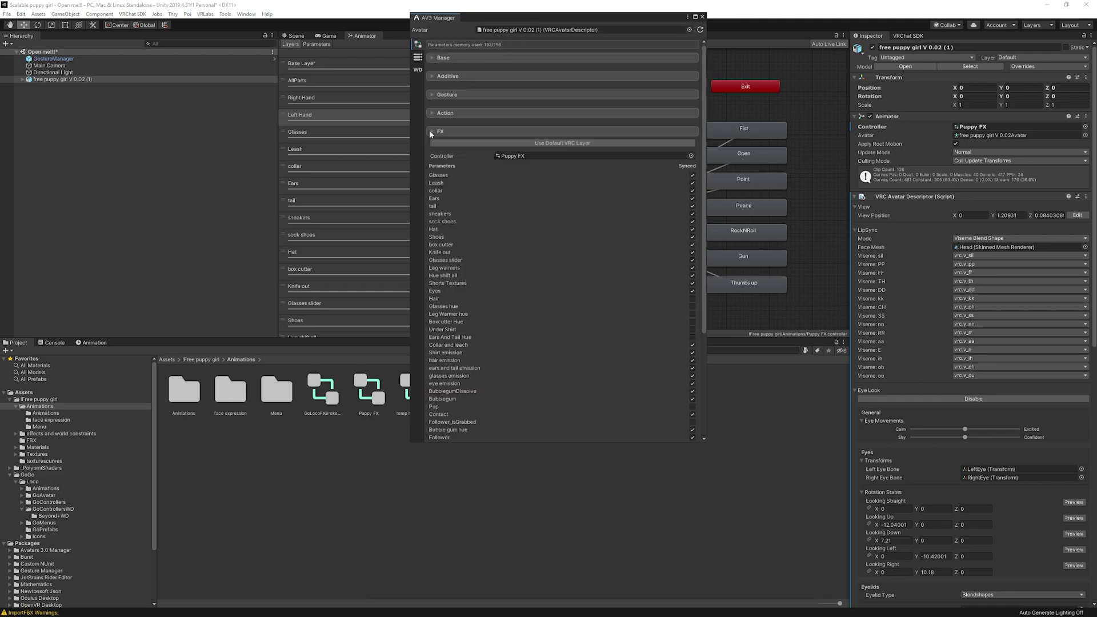
{"action": "scroll", "coordinate": [489, 224], "scroll_direction": "down", "scroll_amount": 5}
{"action": "scroll", "coordinate": [489, 227], "scroll_direction": "up", "scroll_amount": 5}
{"action": "scroll", "coordinate": [570, 154], "scroll_direction": "down", "scroll_amount": 8}
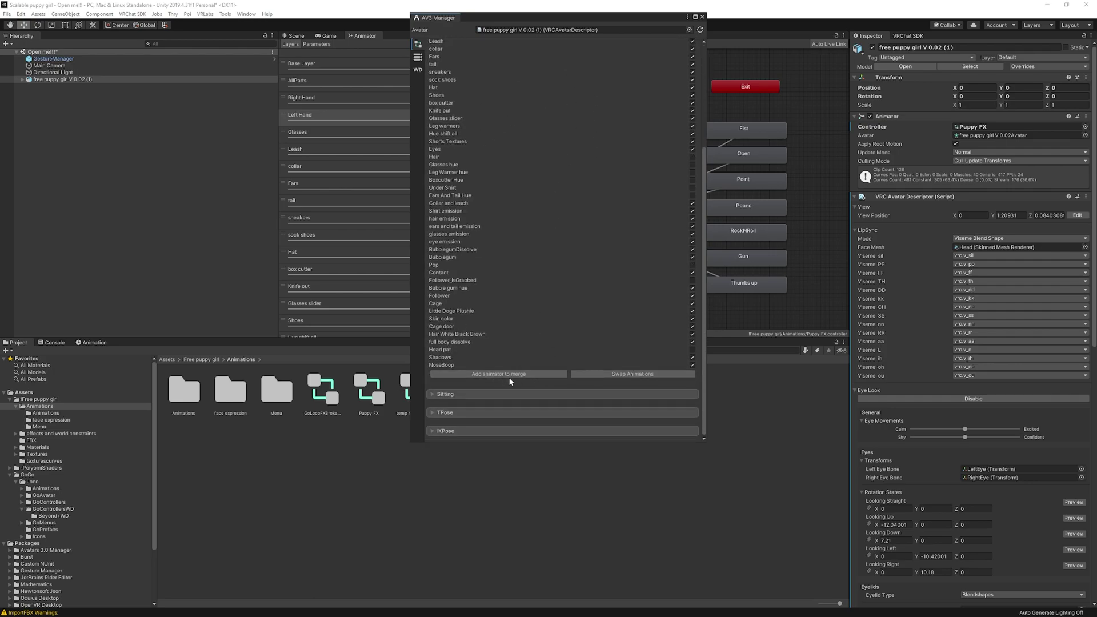
Add an animator to merge into the FX layer and choose GoLocoFXBrokeWD 1 as its controller
{"action": "left_click", "coordinate": [527, 374]}
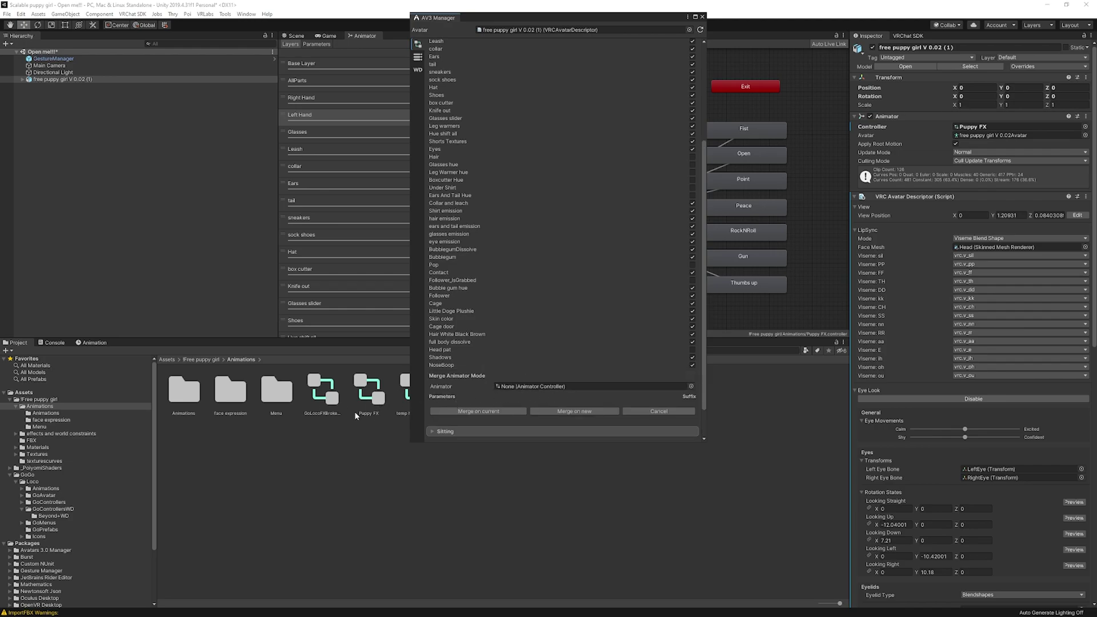
{"action": "left_click", "coordinate": [690, 386]}
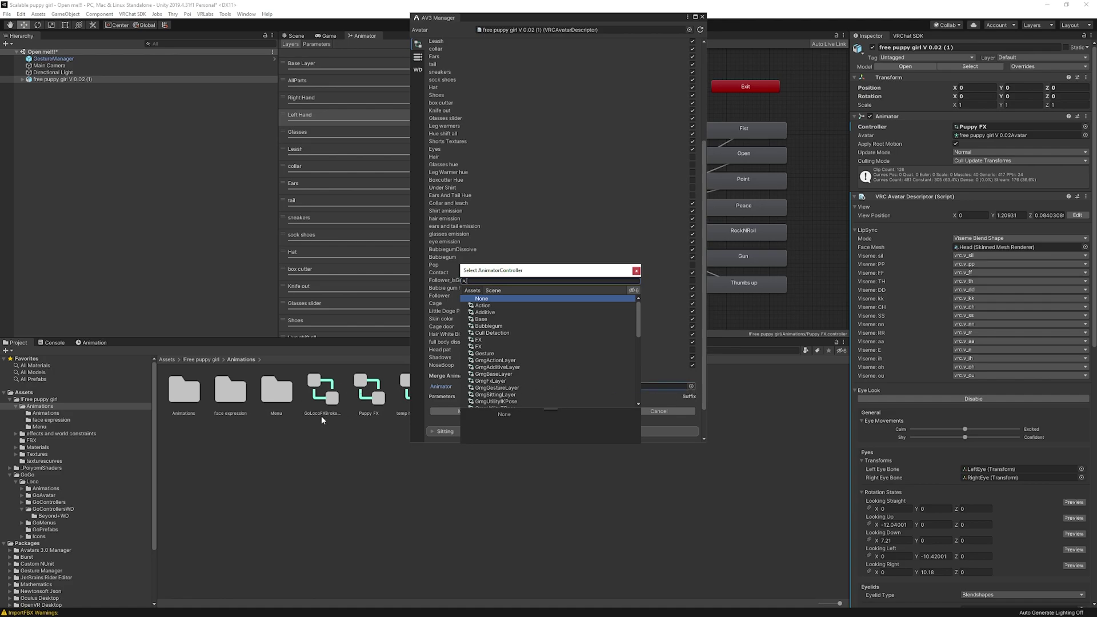
{"action": "scroll", "coordinate": [502, 351], "scroll_direction": "down", "scroll_amount": 8}
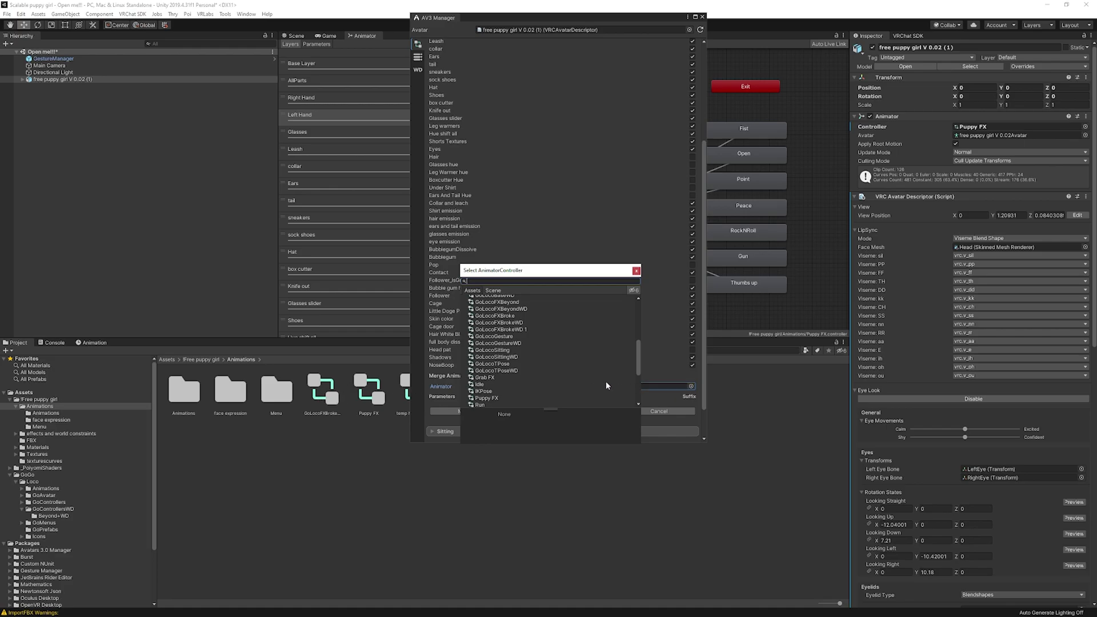
{"action": "left_click", "coordinate": [507, 331]}
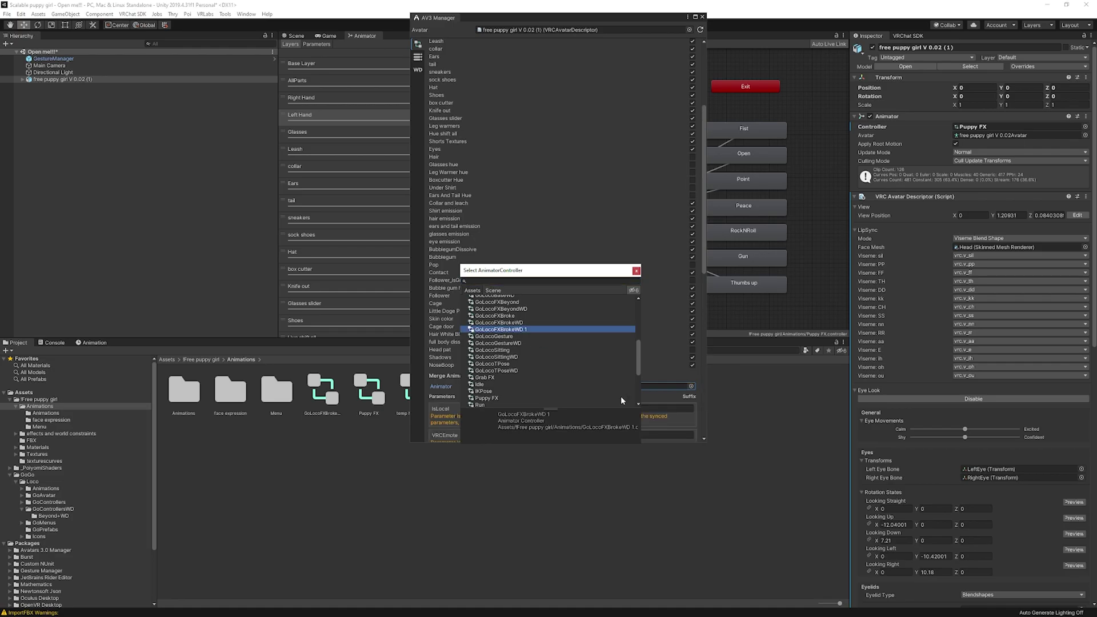
{"action": "double_click", "coordinate": [558, 329]}
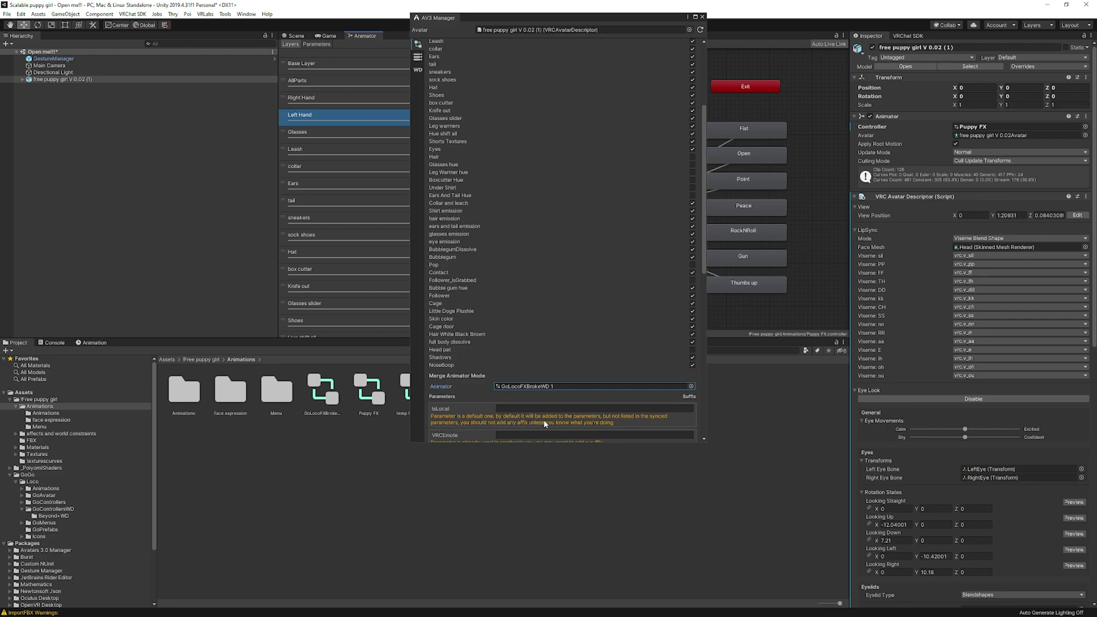
Merge the chosen animator onto the current FX controller without parameter suffixes, and close the manager
{"action": "scroll", "coordinate": [565, 417], "scroll_direction": "down", "scroll_amount": 5}
{"action": "scroll", "coordinate": [564, 410], "scroll_direction": "down", "scroll_amount": 10}
{"action": "scroll", "coordinate": [513, 296], "scroll_direction": "up", "scroll_amount": 9}
{"action": "scroll", "coordinate": [1010, 467], "scroll_direction": "down", "scroll_amount": 15}
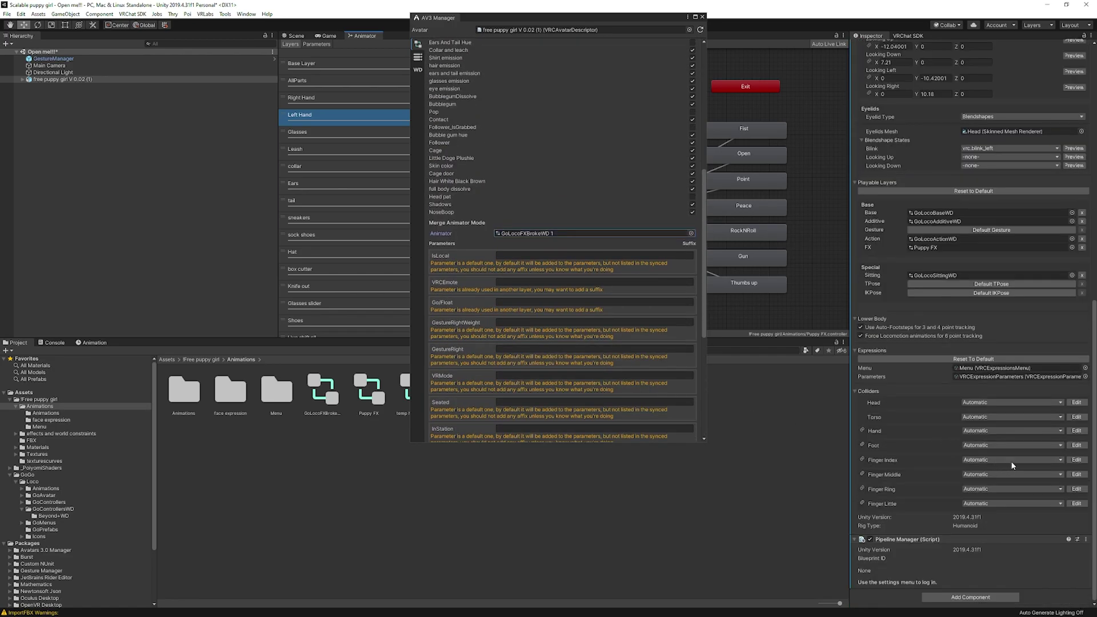
{"action": "scroll", "coordinate": [566, 354], "scroll_direction": "down", "scroll_amount": 9}
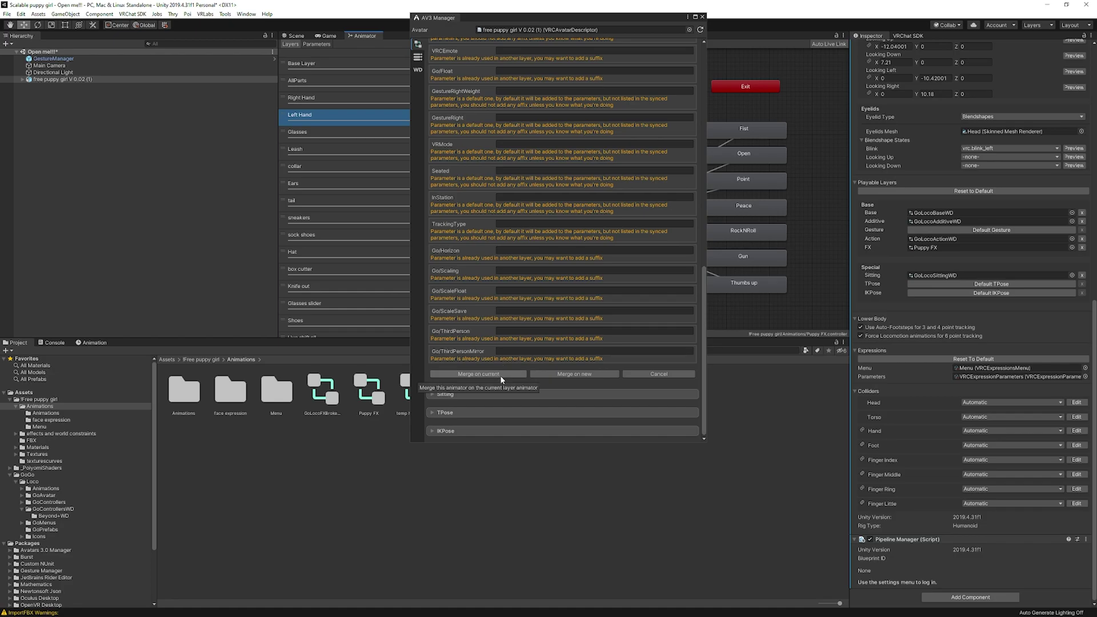
{"action": "left_click", "coordinate": [501, 375]}
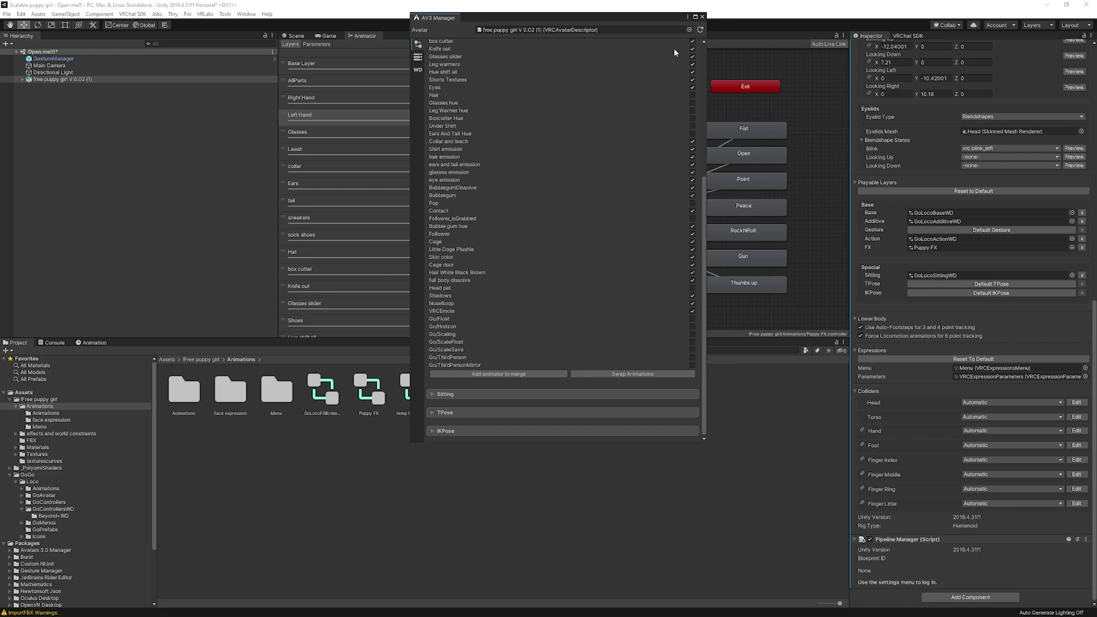
{"action": "left_click", "coordinate": [702, 16]}
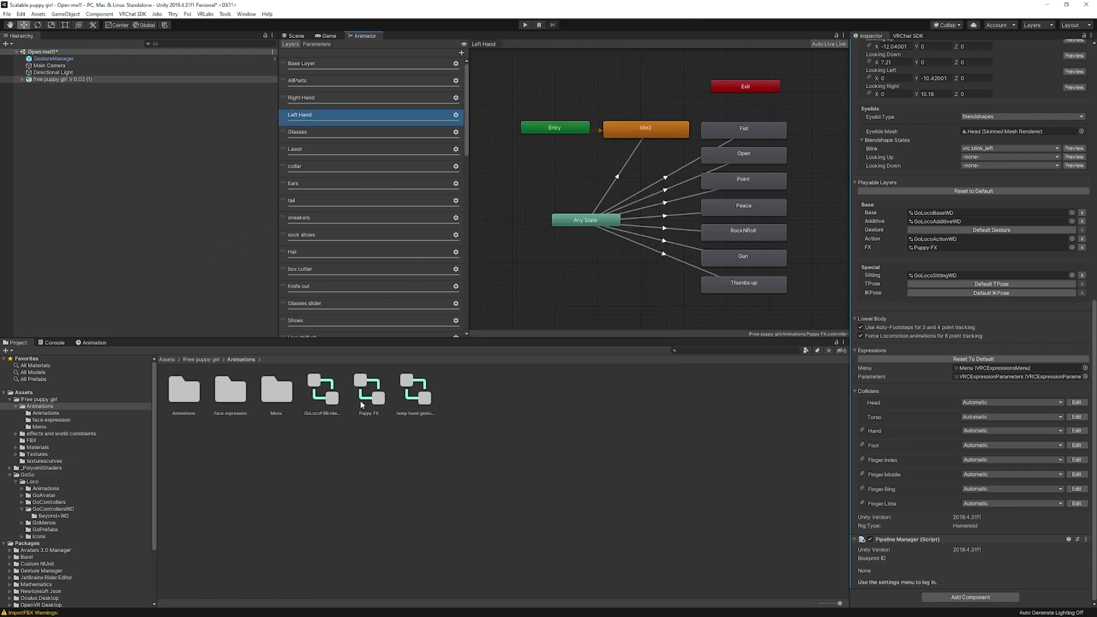
Check the Puppy FX controller's layer list for the merged GoGo Loco layers, viewing Flying and Scale
{"action": "left_click", "coordinate": [320, 400]}
{"action": "left_click", "coordinate": [375, 402]}
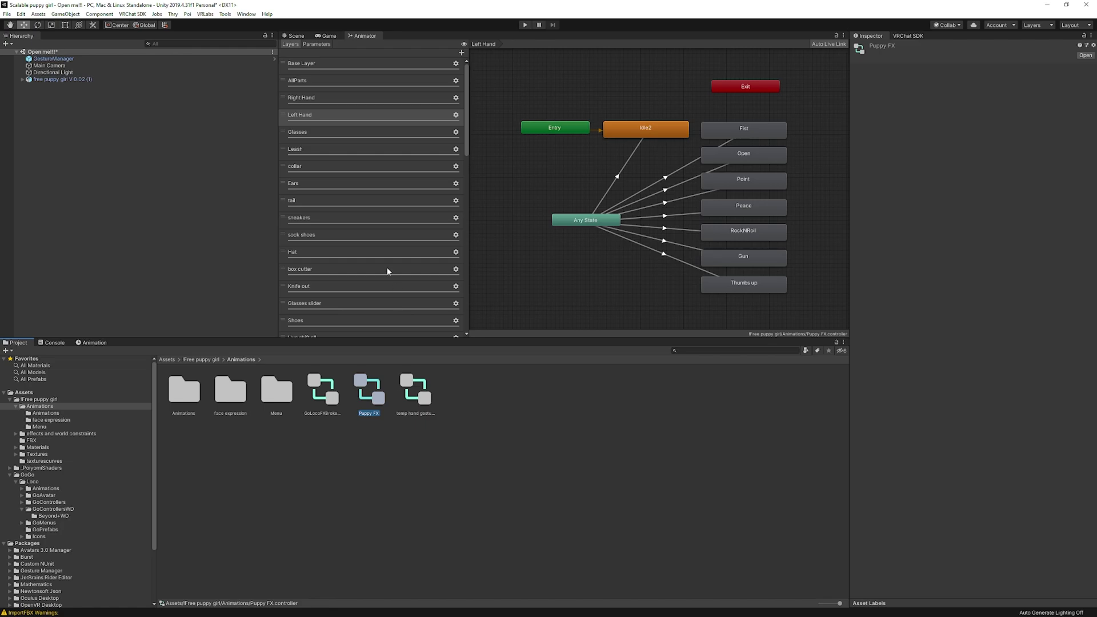
{"action": "scroll", "coordinate": [375, 200], "scroll_direction": "down", "scroll_amount": 10}
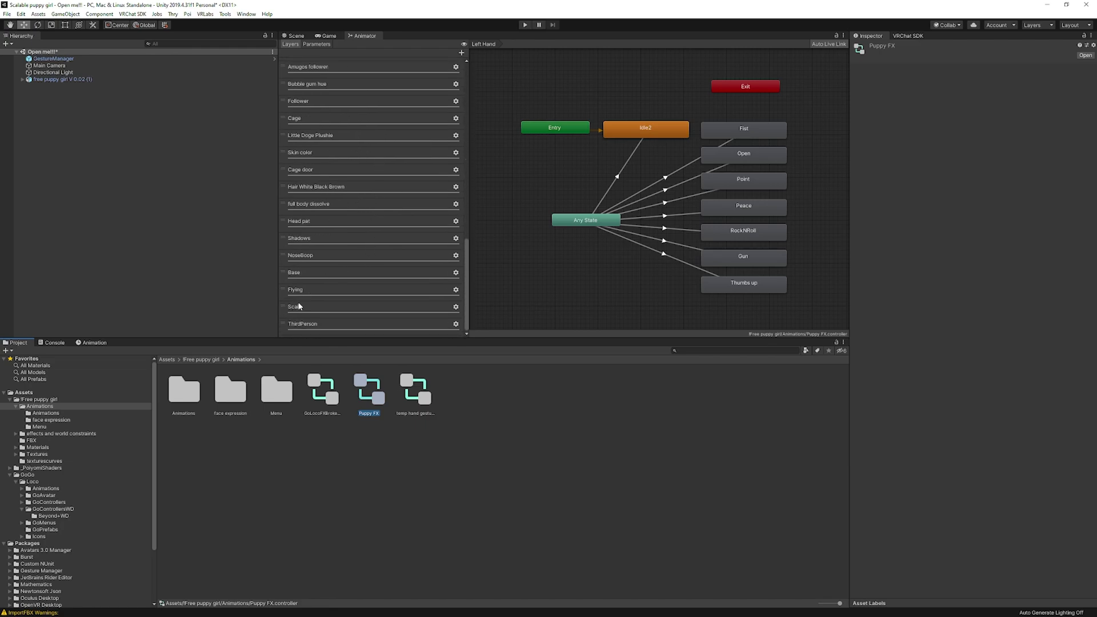
{"action": "left_click", "coordinate": [302, 290]}
{"action": "left_click", "coordinate": [314, 308]}
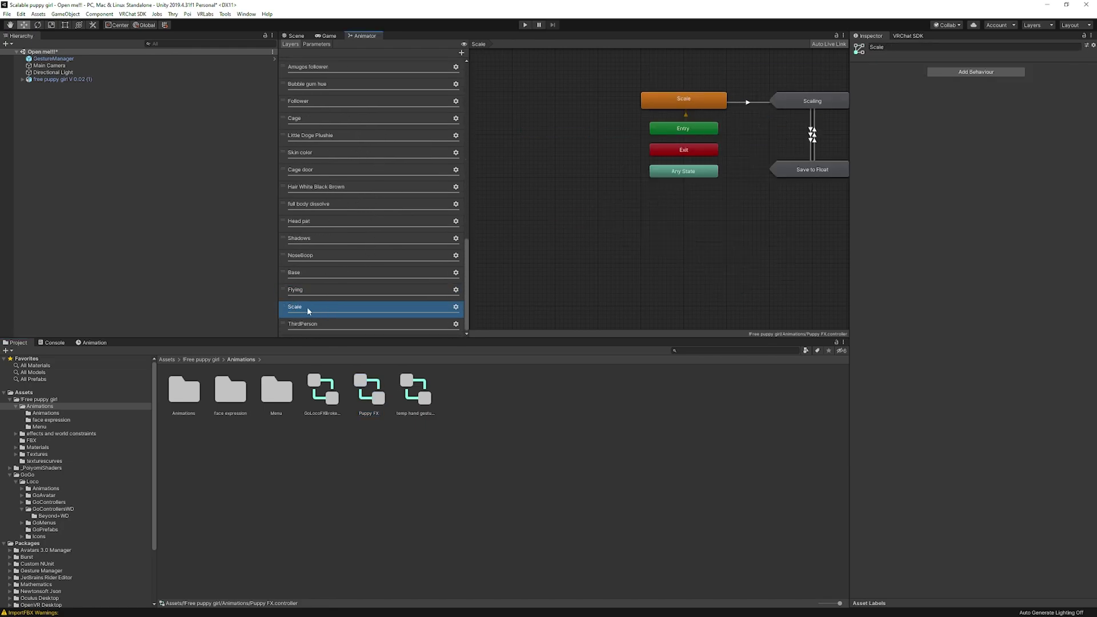
Examine the merged Base, Flying, Scale and ThirdPerson layers in the Puppy FX controller
{"action": "left_click", "coordinate": [301, 293]}
{"action": "left_click", "coordinate": [312, 310]}
{"action": "left_click", "coordinate": [317, 323]}
{"action": "left_click", "coordinate": [320, 273]}
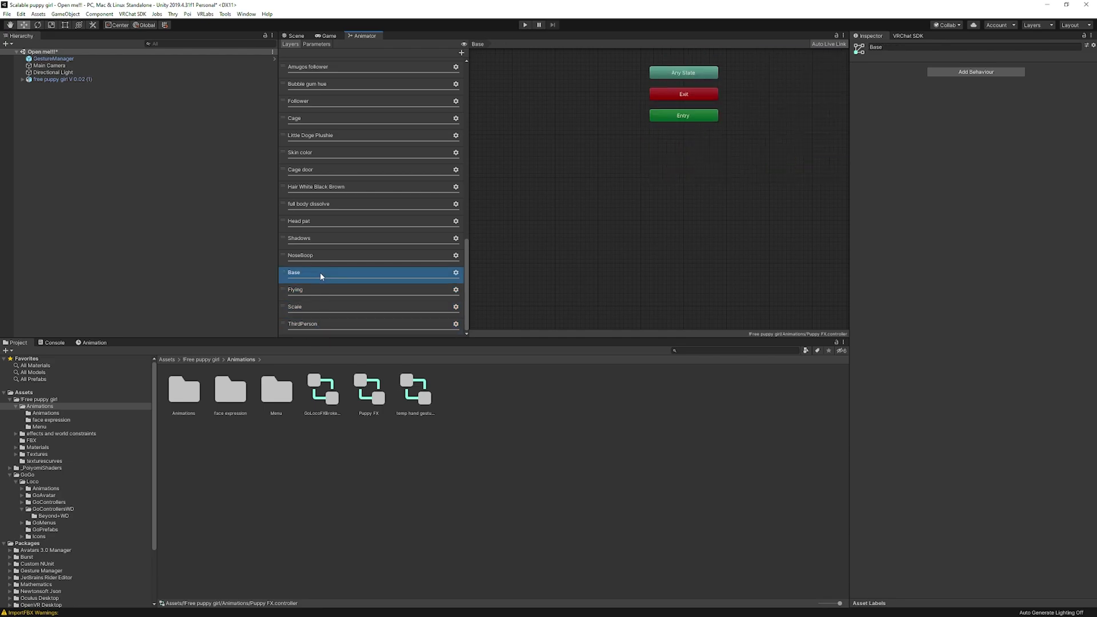
{"action": "left_click", "coordinate": [326, 290]}
{"action": "left_click", "coordinate": [334, 322]}
{"action": "left_click", "coordinate": [335, 308]}
{"action": "left_click", "coordinate": [336, 290]}
{"action": "left_click", "coordinate": [343, 273]}
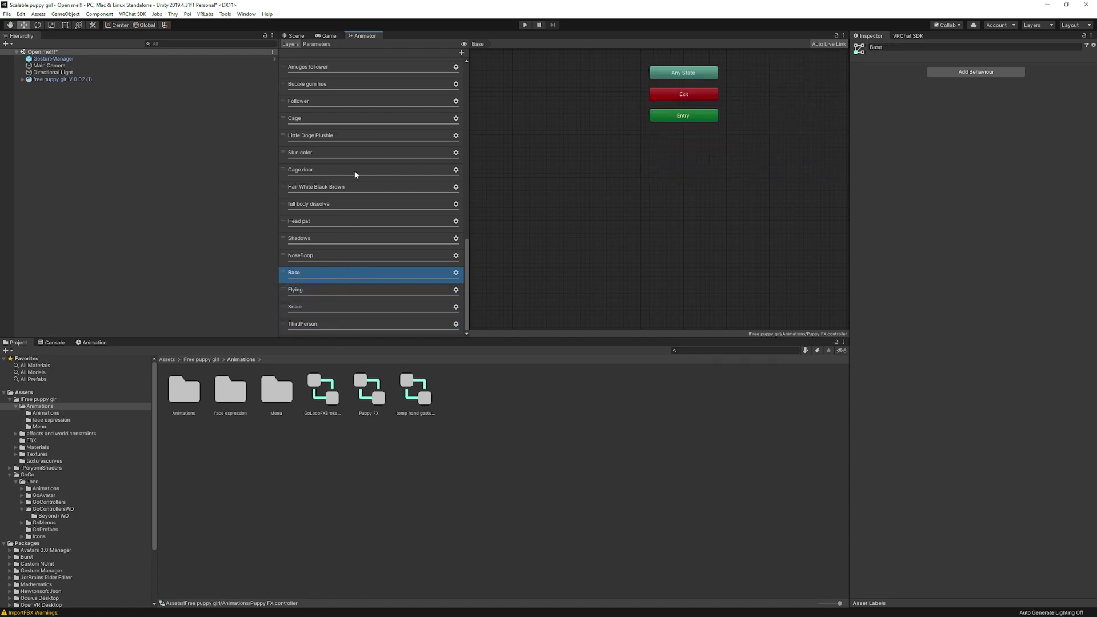
Check the Puppy FX controller's parameter list for the merged GoGo Loco parameters, including Go/Scaling and Go/ThirdPerson
{"action": "left_click", "coordinate": [317, 44]}
{"action": "scroll", "coordinate": [358, 268], "scroll_direction": "down", "scroll_amount": 10}
{"action": "left_click", "coordinate": [320, 301]}
{"action": "left_click", "coordinate": [331, 280]}
{"action": "left_click", "coordinate": [334, 262]}
{"action": "left_click", "coordinate": [336, 280]}
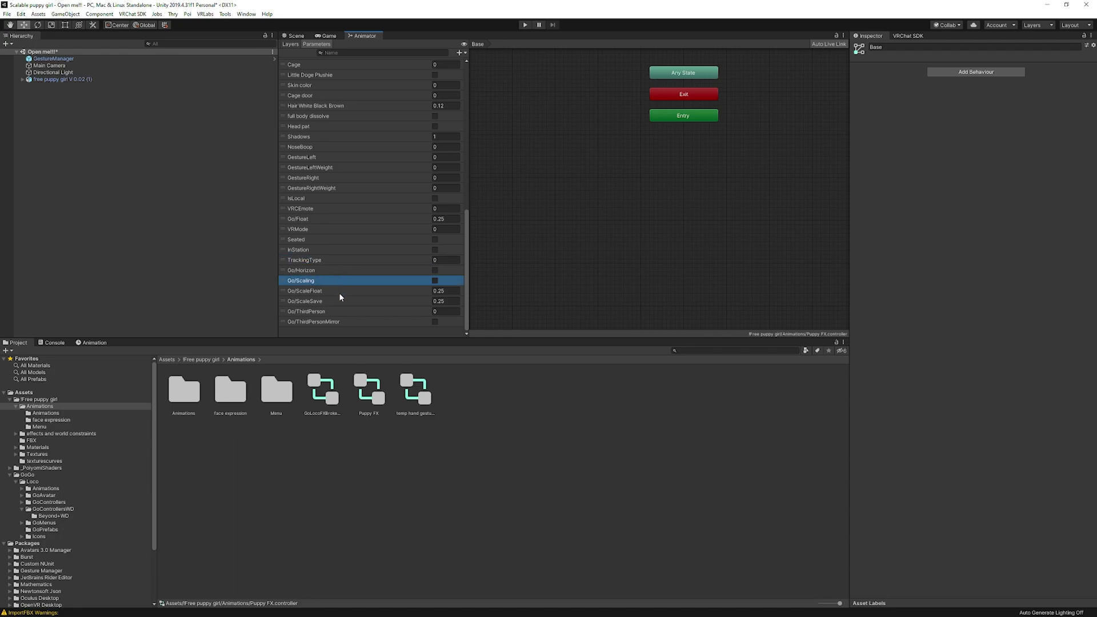
{"action": "left_click", "coordinate": [343, 311]}
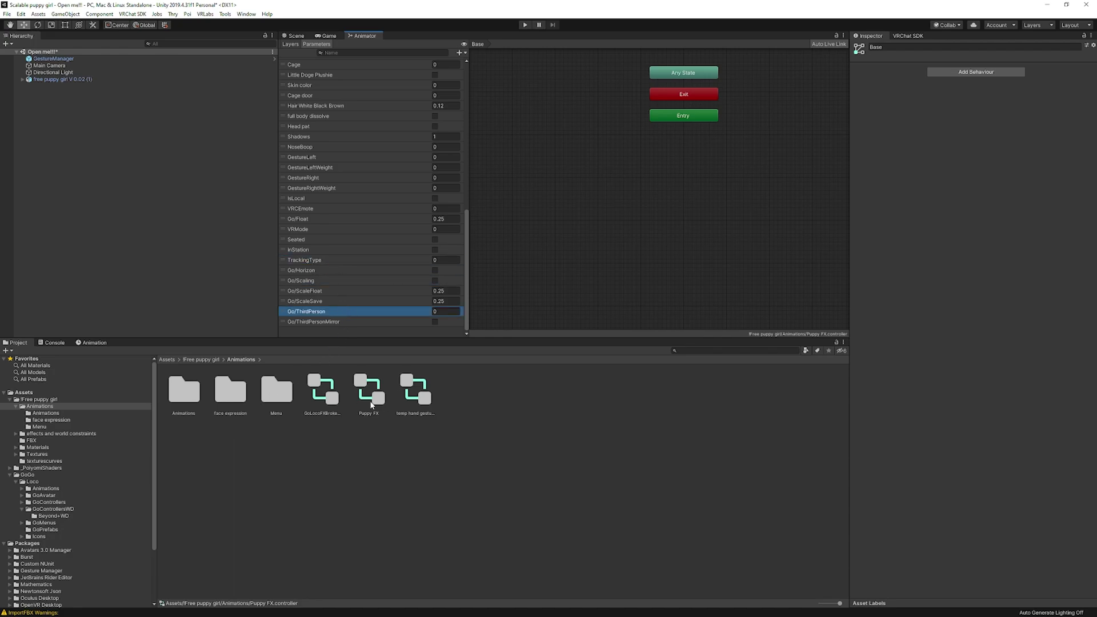
Browse to the GoGo/Loco/GoMenus folder, view the GoBeyond reference image and close it
{"action": "left_click", "coordinate": [205, 358]}
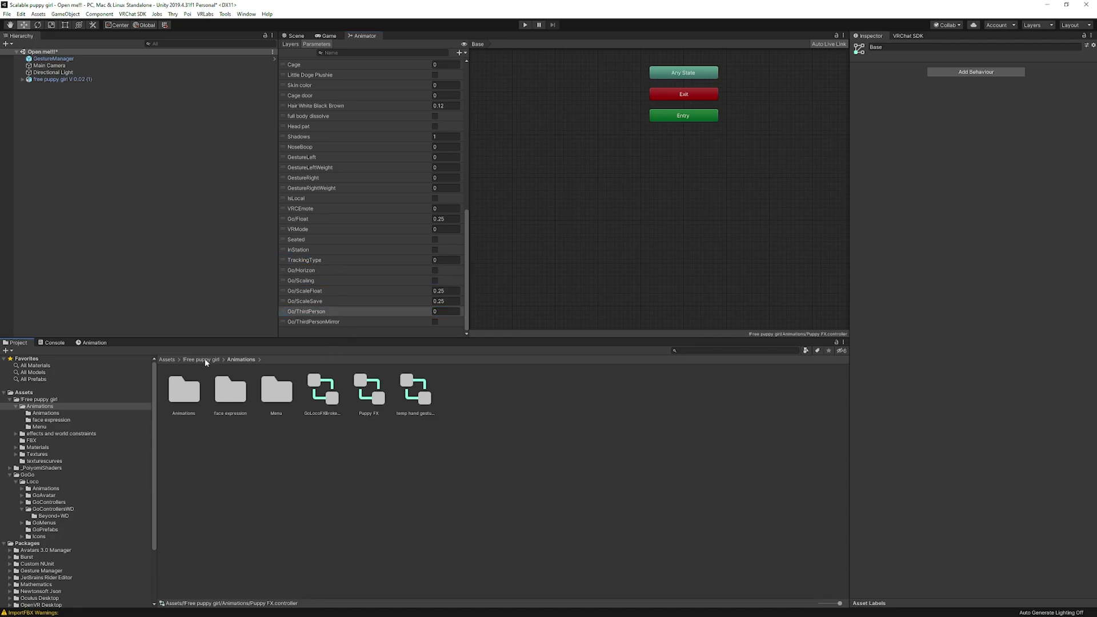
{"action": "left_click", "coordinate": [167, 358]}
{"action": "double_click", "coordinate": [284, 392]}
{"action": "double_click", "coordinate": [173, 394]}
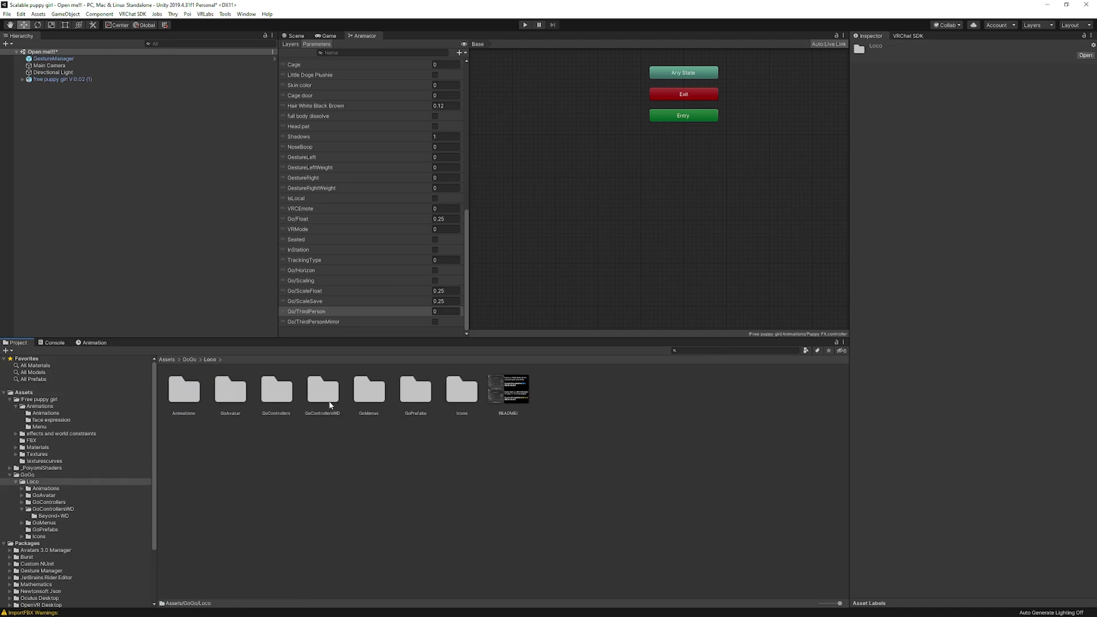
{"action": "double_click", "coordinate": [369, 398]}
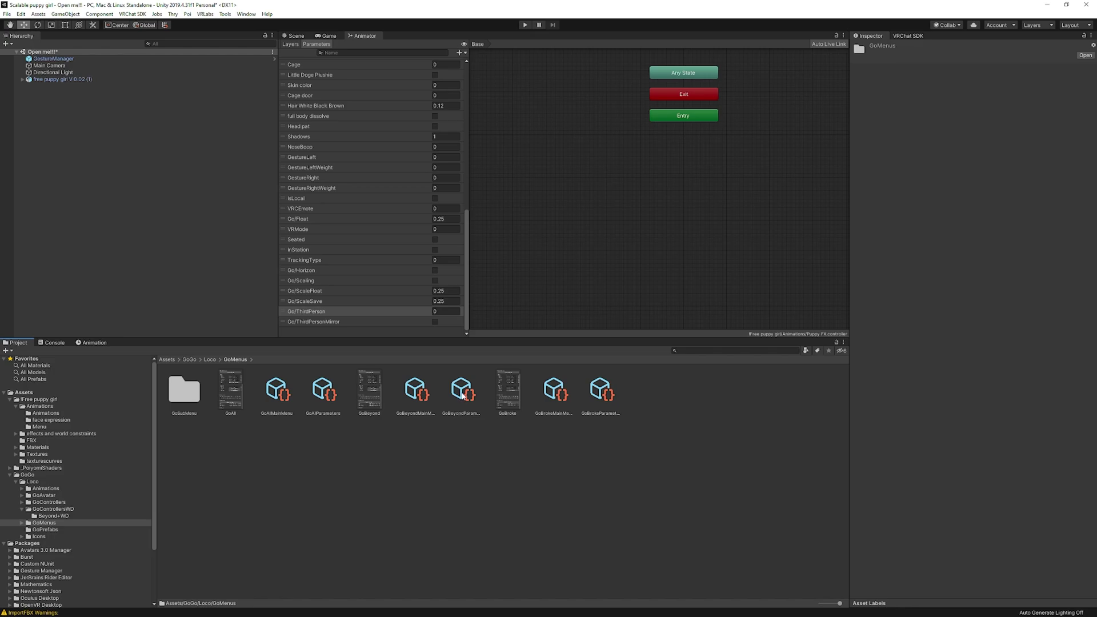
{"action": "left_click", "coordinate": [369, 393]}
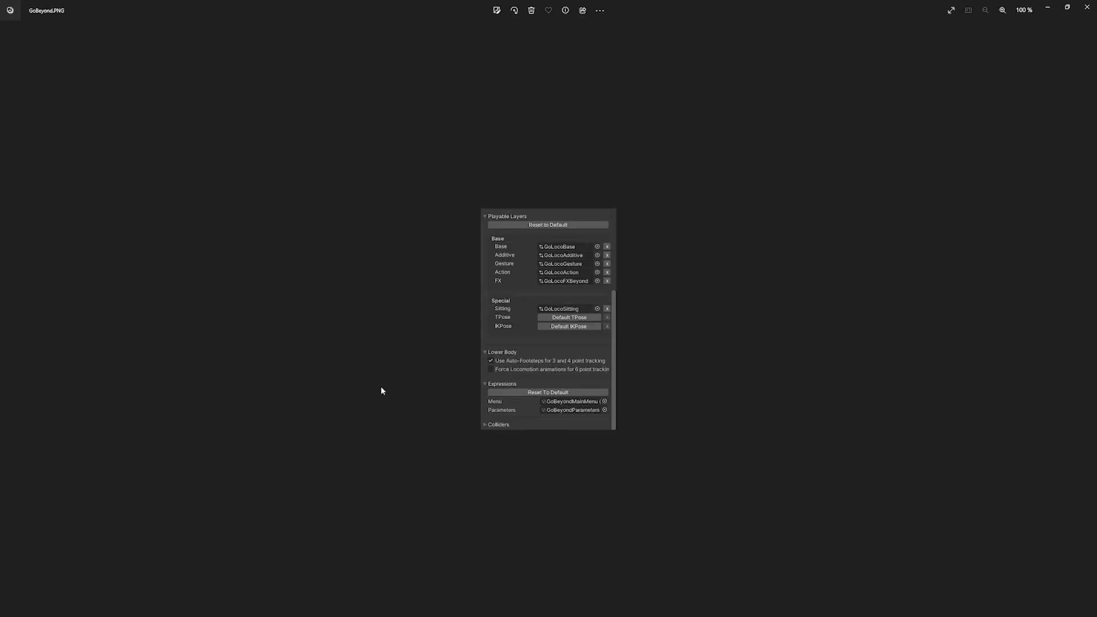
{"action": "left_click", "coordinate": [1086, 7]}
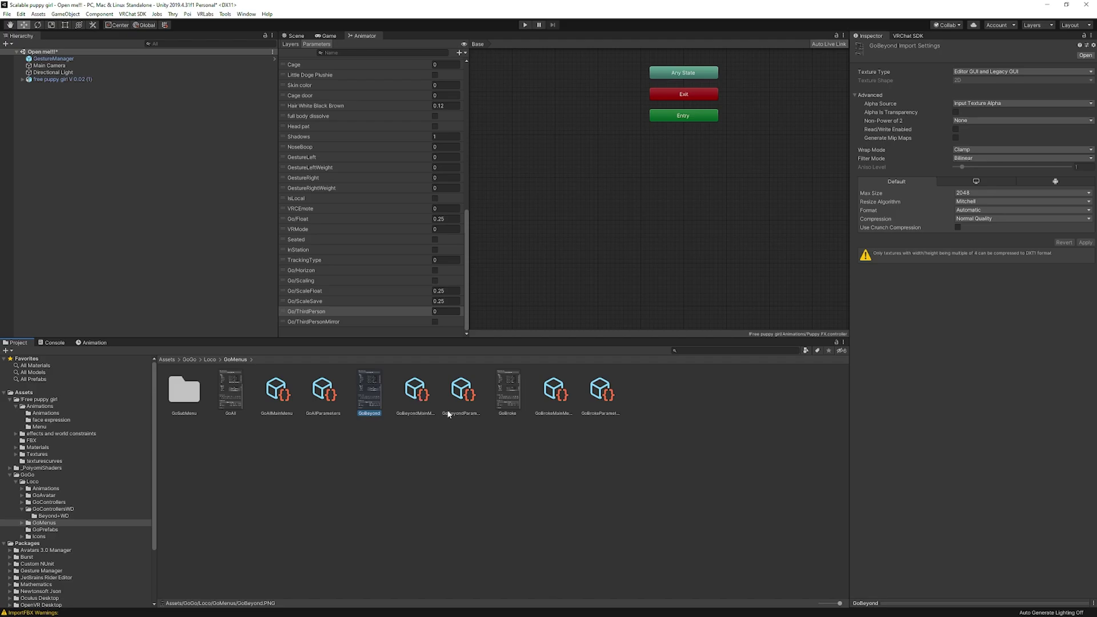
Compare the contents of the GoBeyondParameters, GoAllMainMenu, GoAllParameters and GoBrokeParameters assets
{"action": "left_click", "coordinate": [463, 401]}
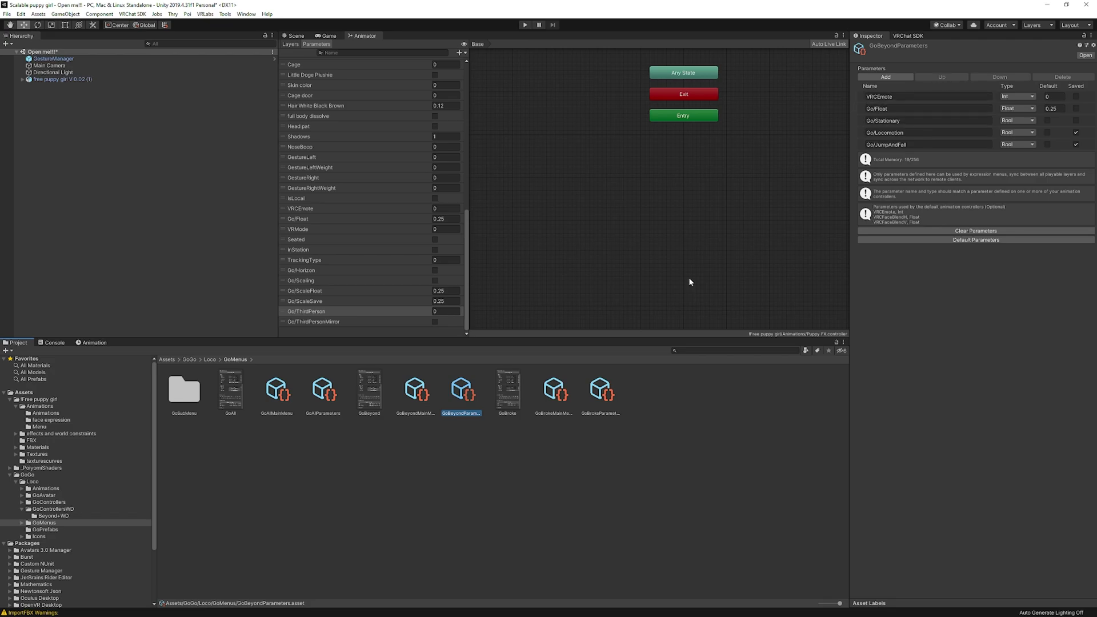
{"action": "left_click", "coordinate": [277, 393]}
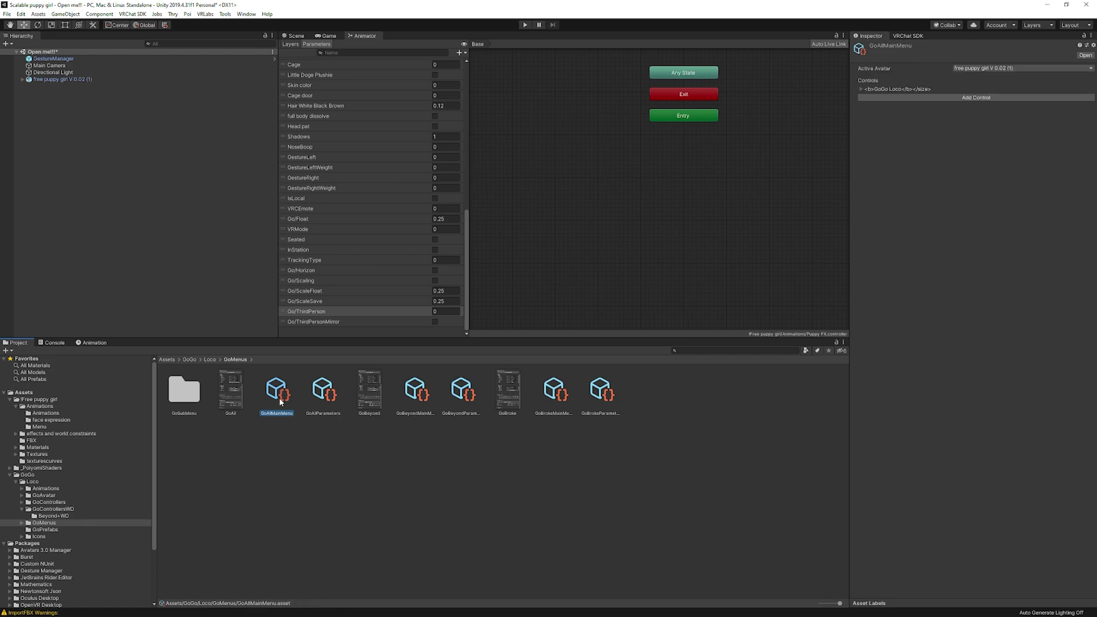
{"action": "left_click", "coordinate": [319, 394]}
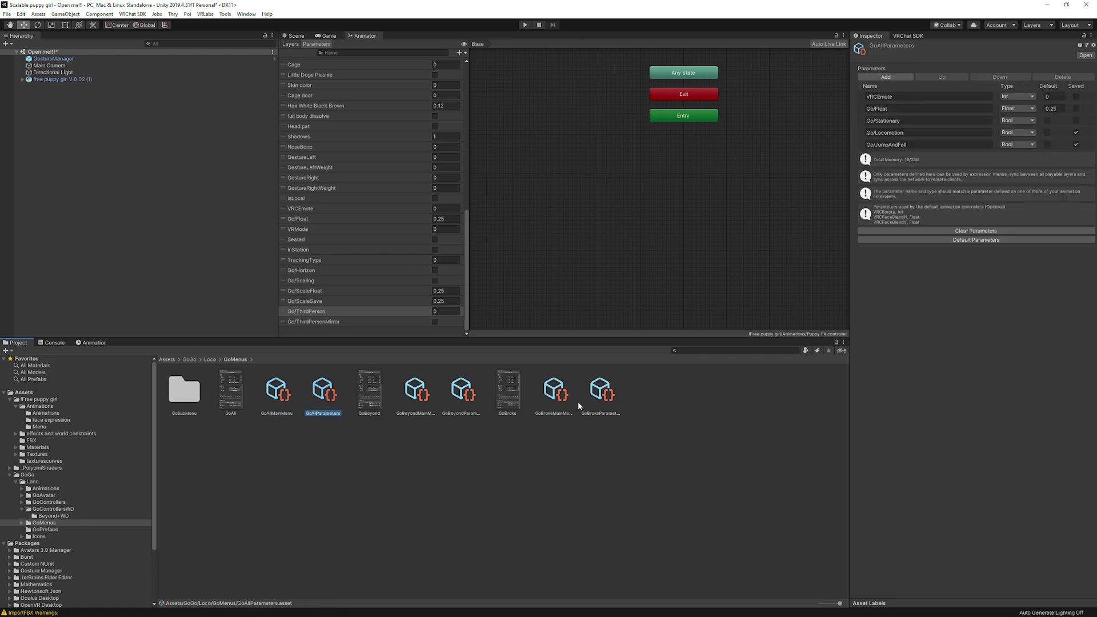
{"action": "left_click", "coordinate": [603, 394]}
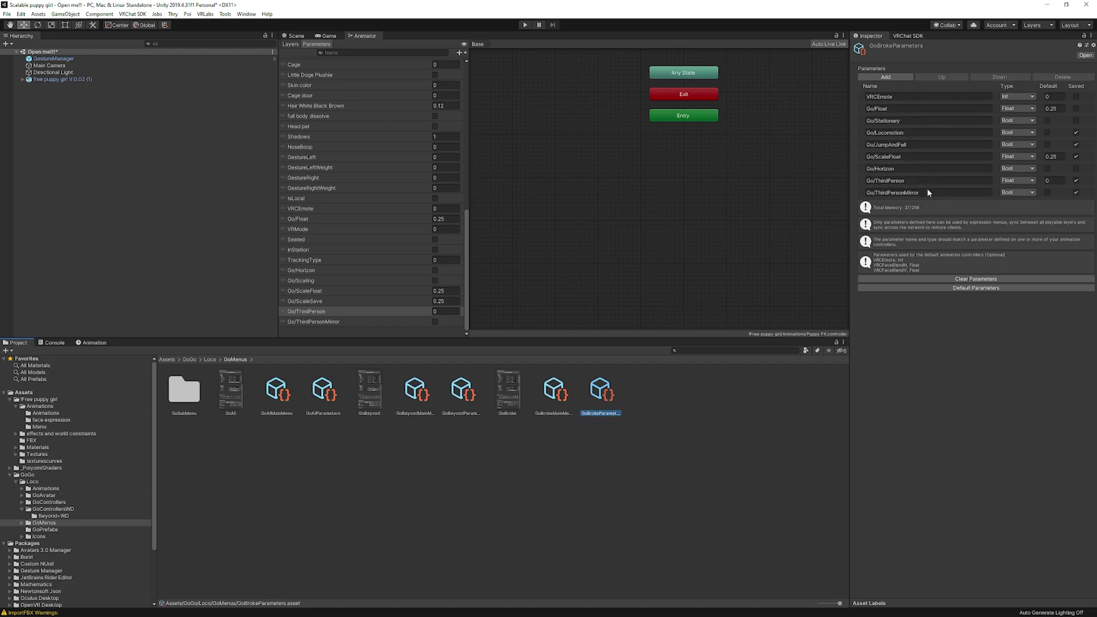
{"action": "left_click", "coordinate": [914, 209]}
View the expression parameters asset assigned in the puppy girl avatar's descriptor
{"action": "left_click", "coordinate": [74, 79]}
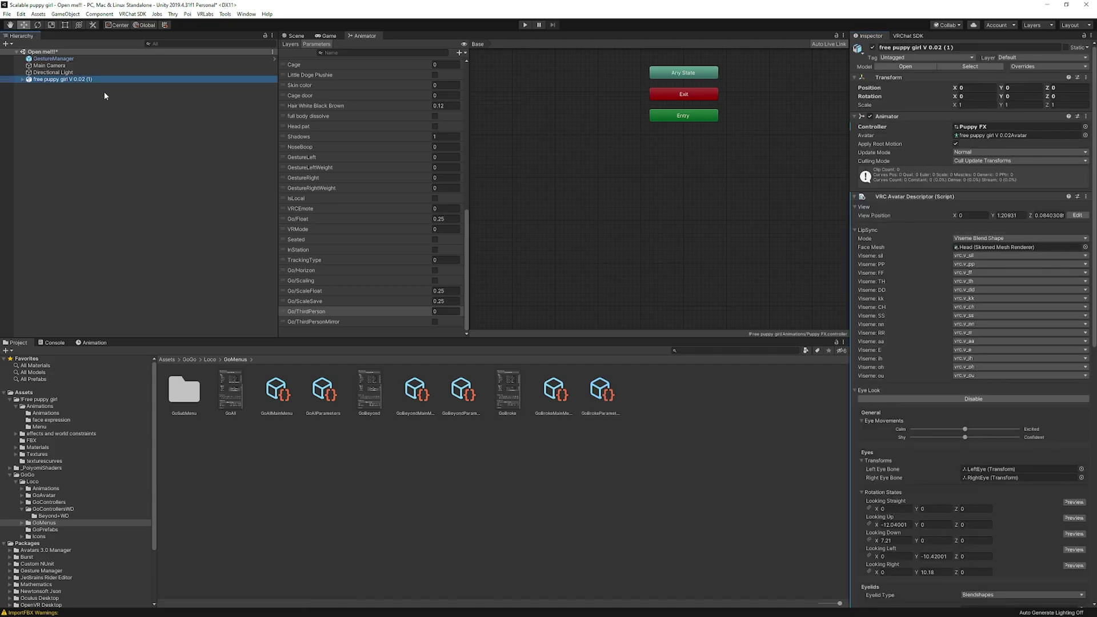
{"action": "scroll", "coordinate": [915, 423], "scroll_direction": "down", "scroll_amount": 10}
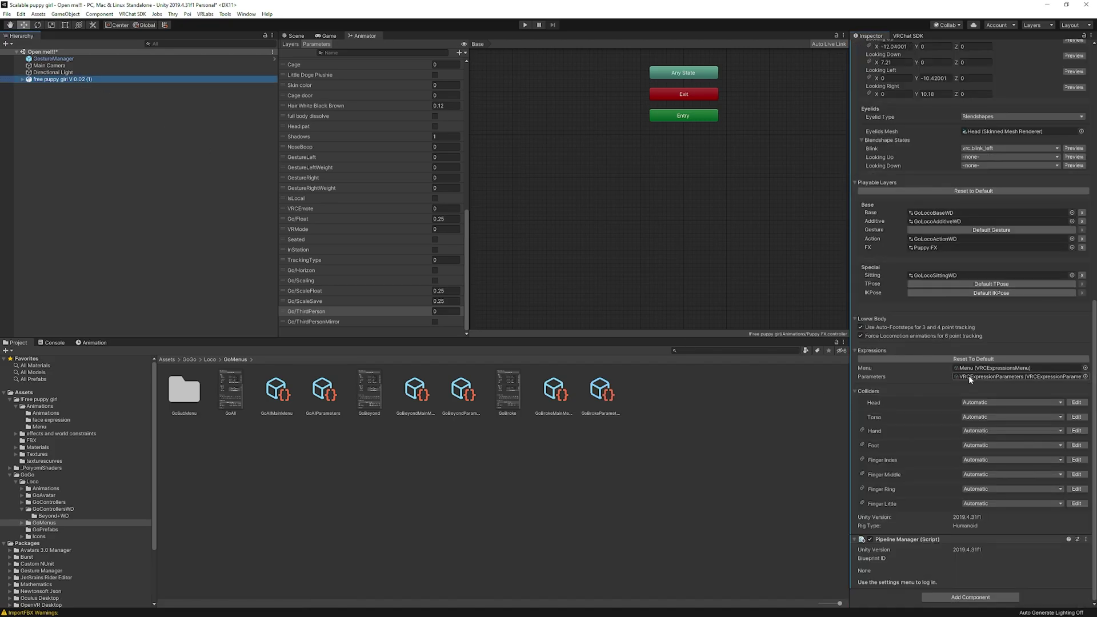
{"action": "double_click", "coordinate": [997, 378]}
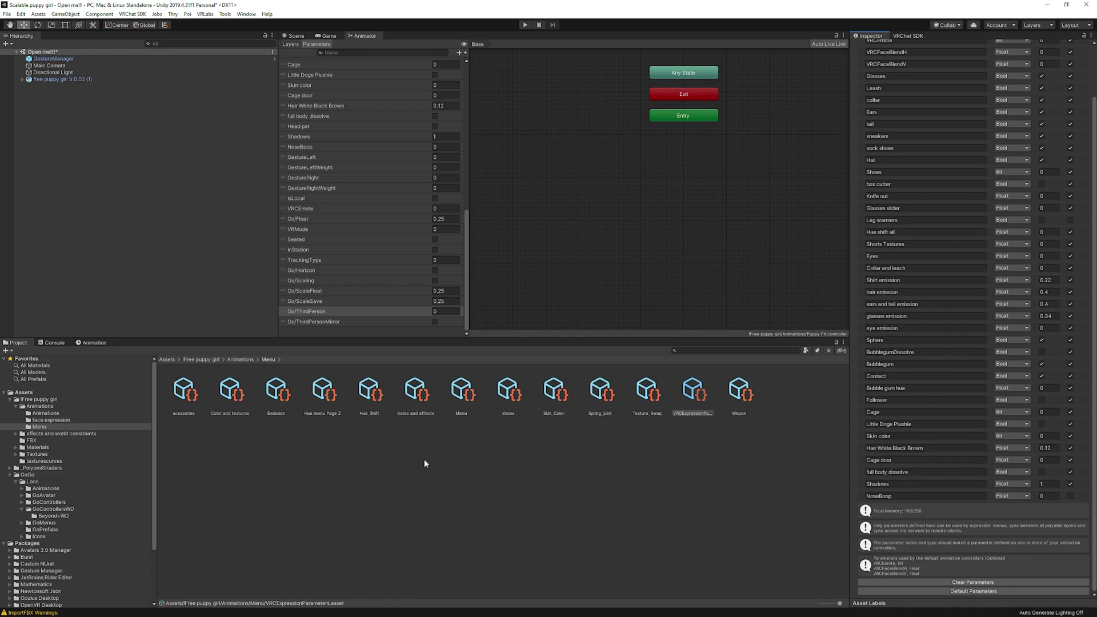
Return to the GoGo/Loco/GoMenus folder and display the parameters of the GoBrokeParameters asset
{"action": "left_click", "coordinate": [167, 360]}
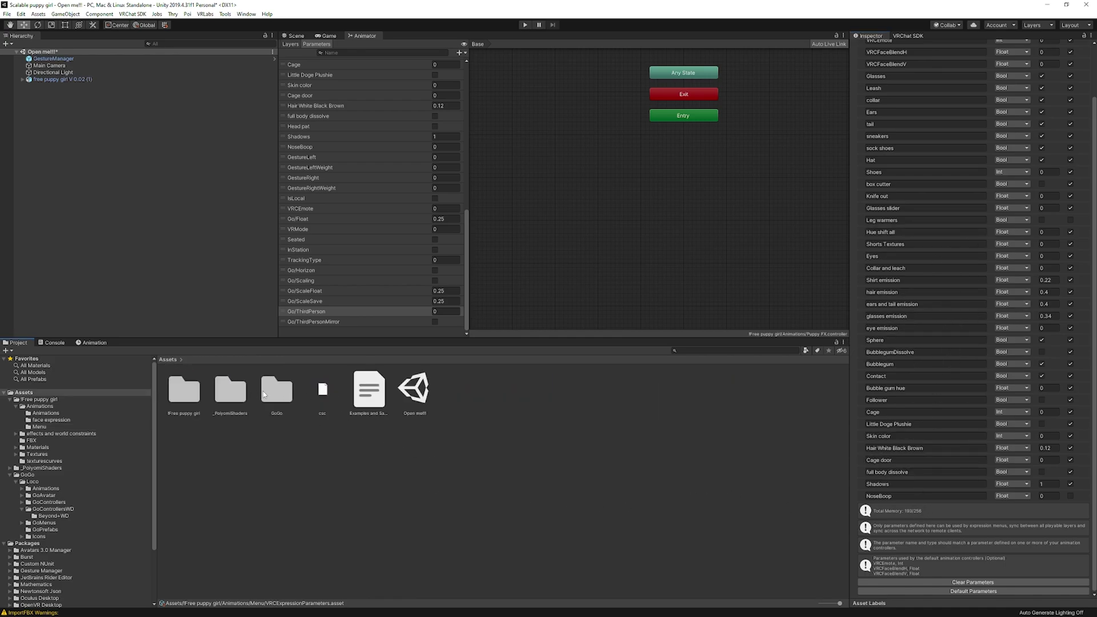
{"action": "double_click", "coordinate": [277, 391]}
{"action": "double_click", "coordinate": [184, 391]}
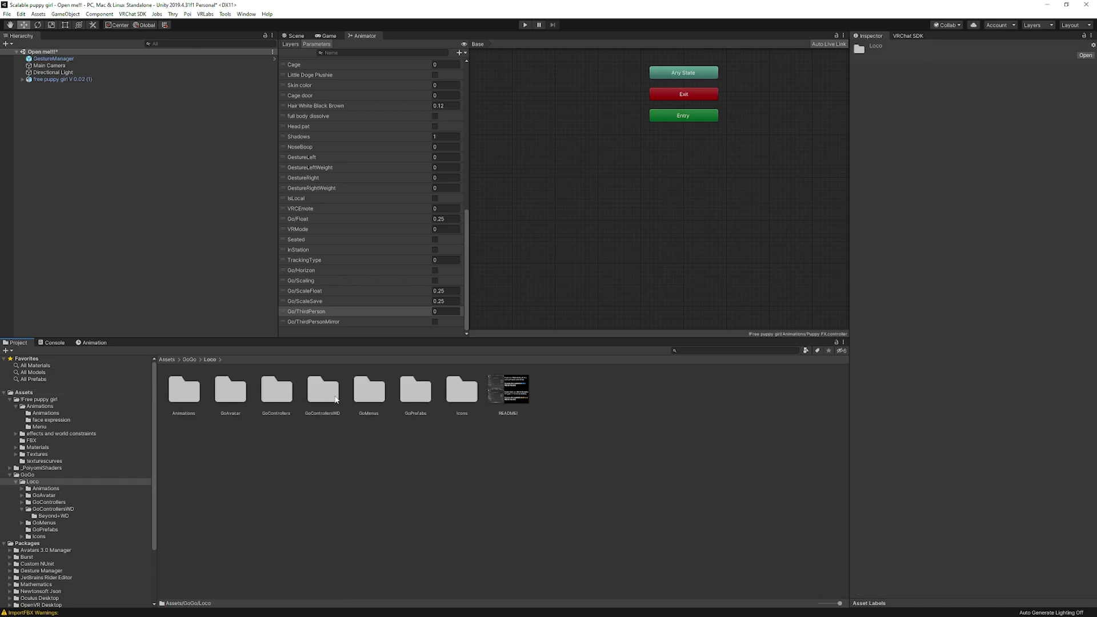
{"action": "double_click", "coordinate": [358, 394]}
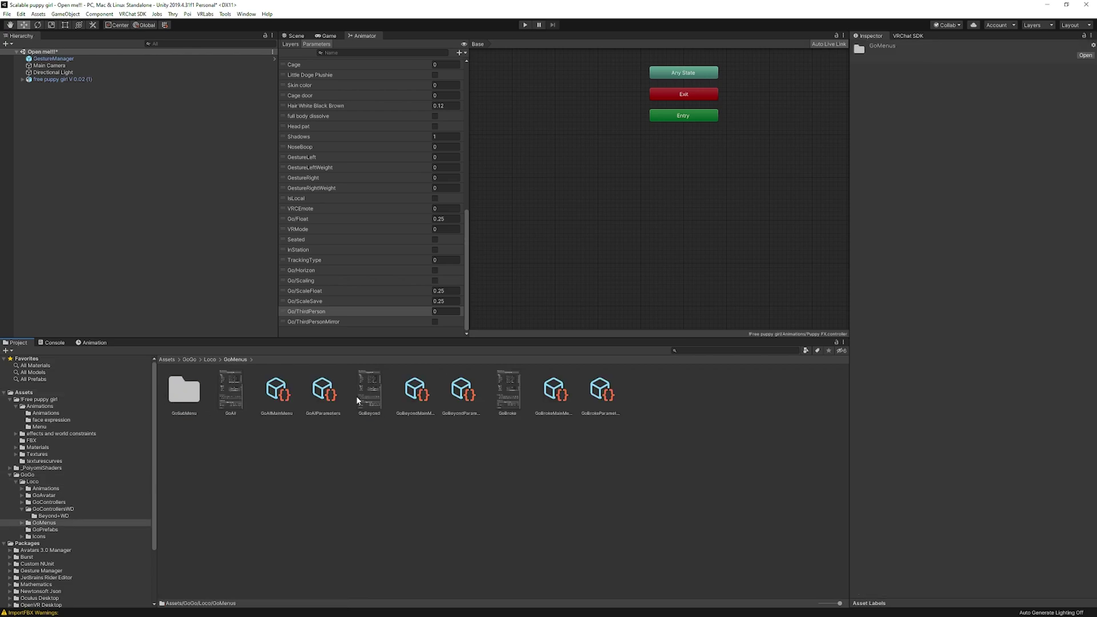
{"action": "left_click", "coordinate": [600, 391]}
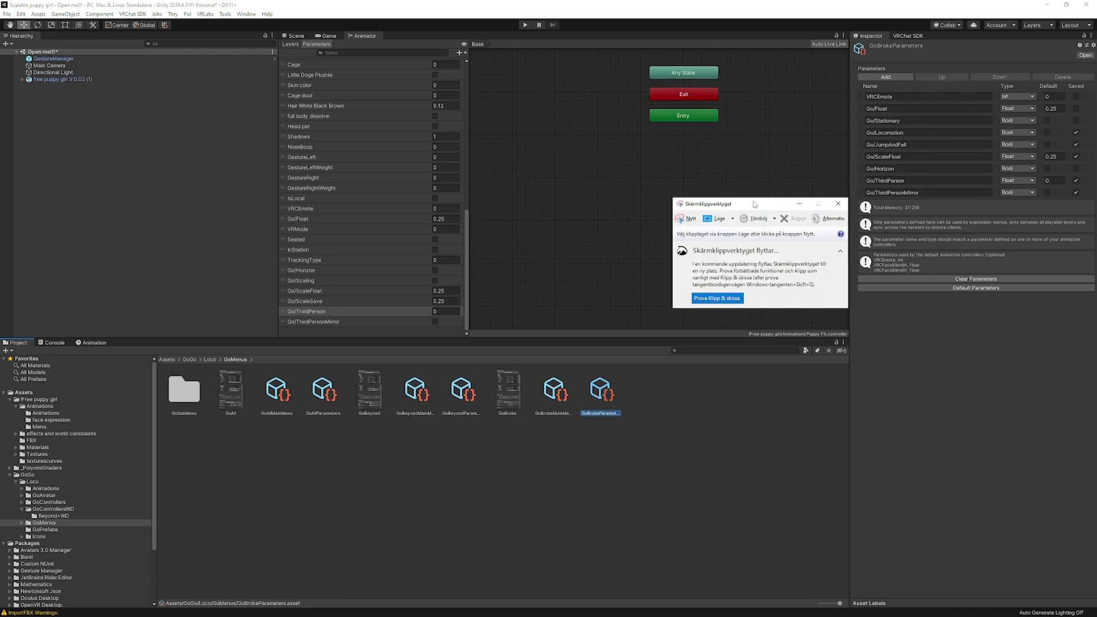
Capture the GoBrokeParameters inspector with the Snipping Tool and place the capture window beside the parameter list
{"action": "left_click_drag", "start_coordinate": [754, 202], "coordinate": [473, 192]}
{"action": "left_click", "coordinate": [406, 206]}
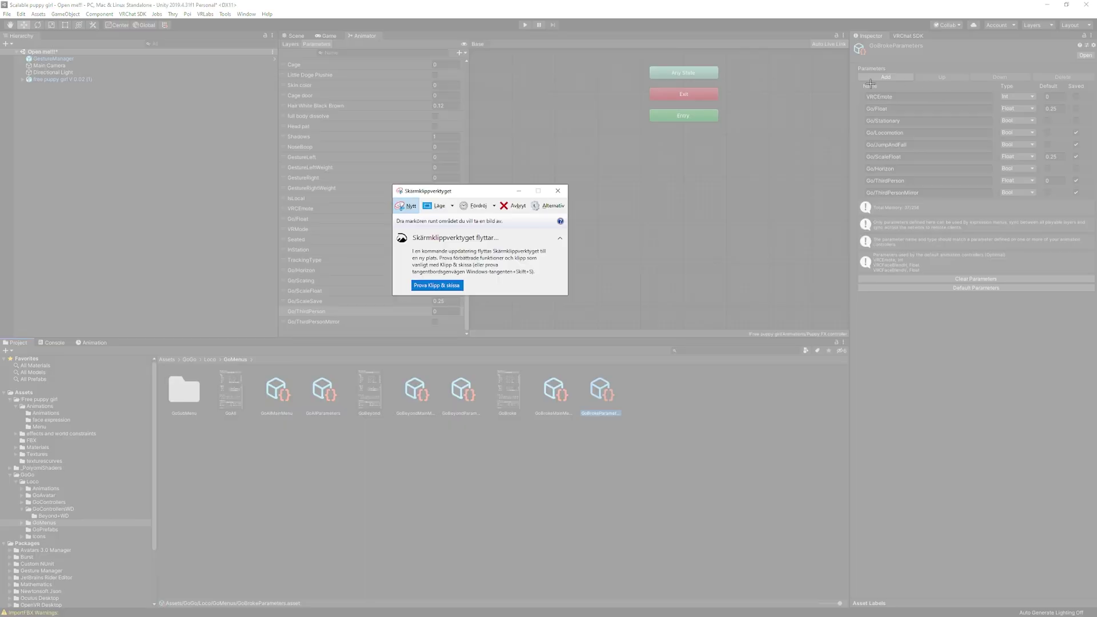
{"action": "left_click_drag", "start_coordinate": [847, 32], "coordinate": [1095, 412]}
{"action": "left_click_drag", "start_coordinate": [937, 12], "coordinate": [199, 72]}
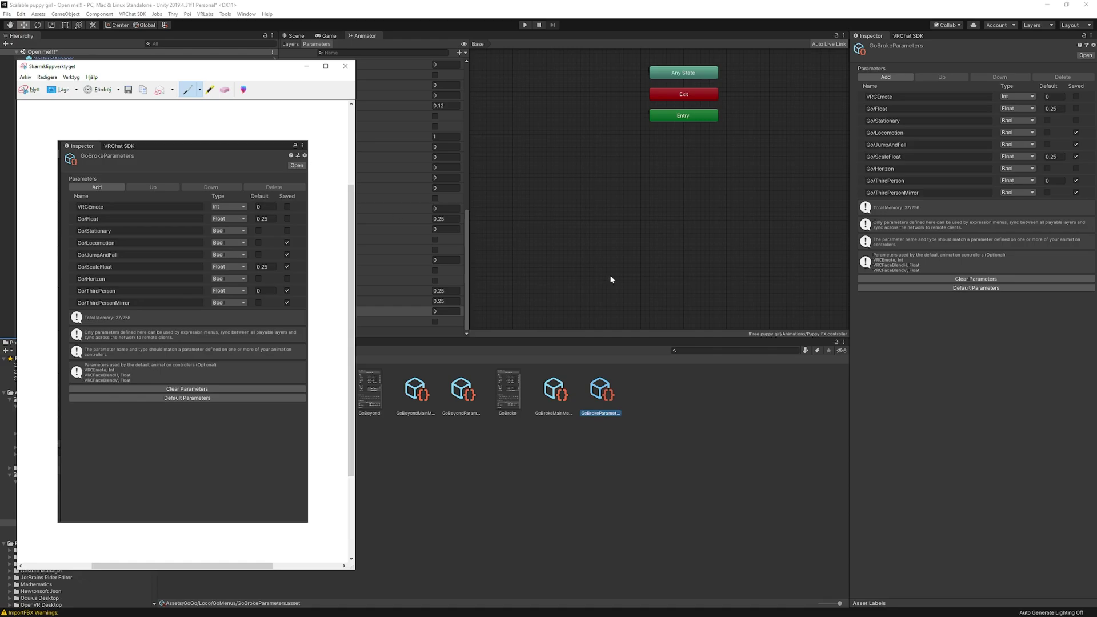
Return to Unity and open the puppy girl avatar's VRCExpressionParameters asset from its descriptor
{"action": "left_click", "coordinate": [653, 458]}
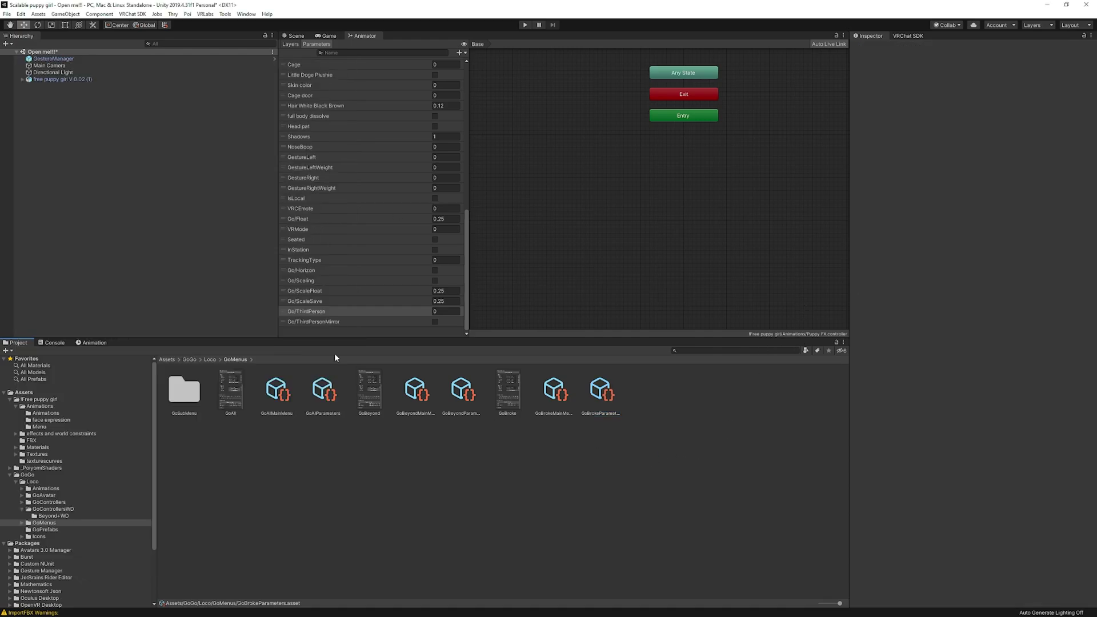
{"action": "left_click", "coordinate": [71, 80]}
{"action": "scroll", "coordinate": [996, 483], "scroll_direction": "down", "scroll_amount": 10}
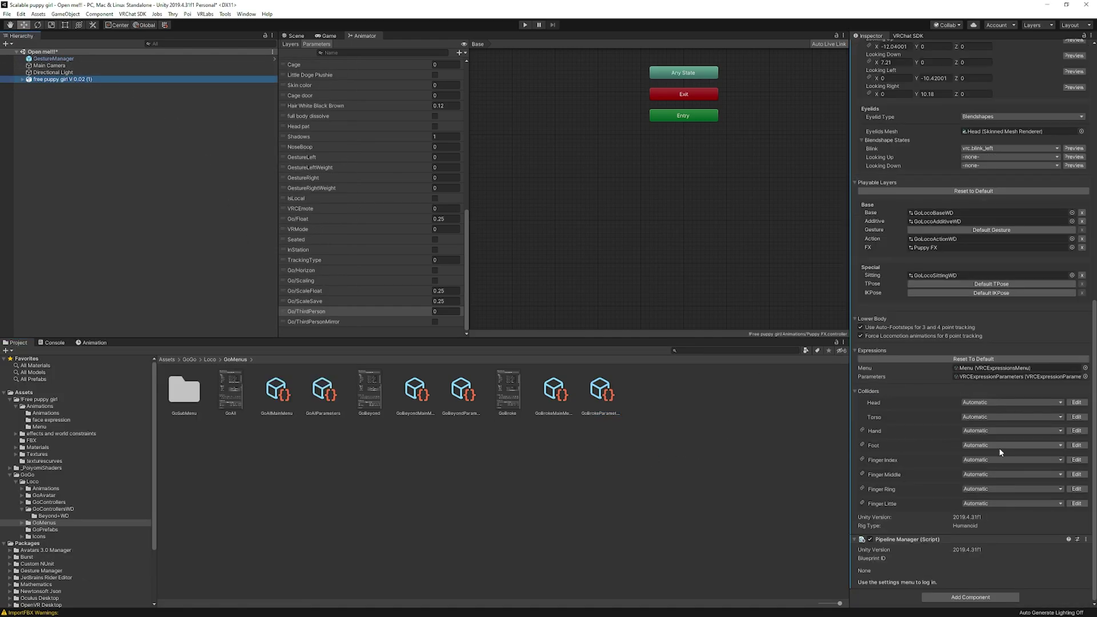
{"action": "double_click", "coordinate": [985, 375]}
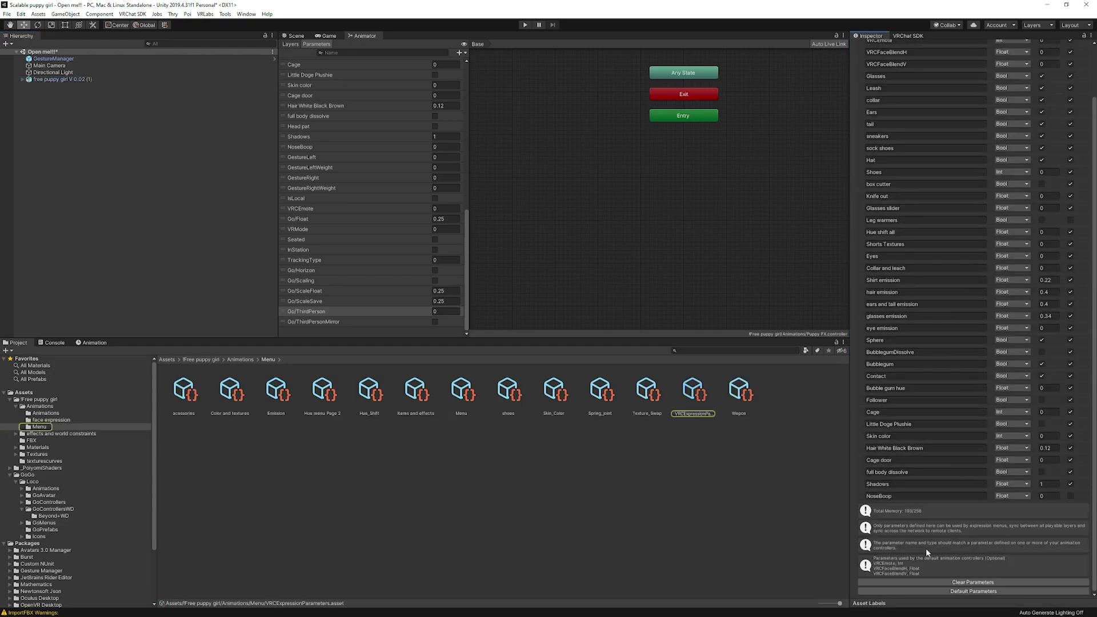
{"action": "scroll", "coordinate": [949, 476], "scroll_direction": "up", "scroll_amount": 3}
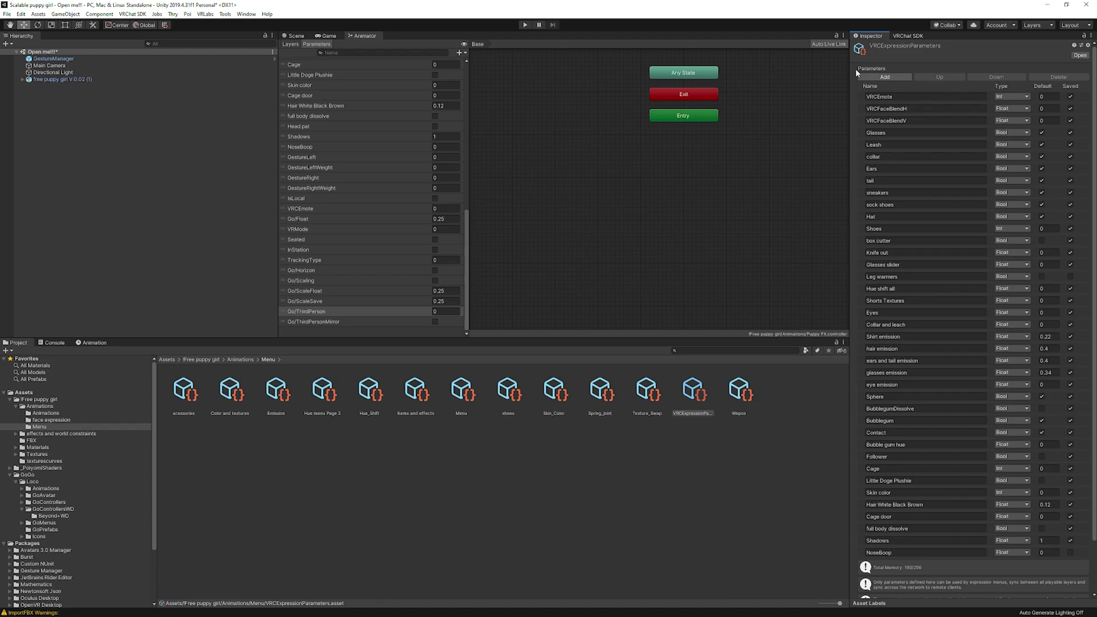
Switch to the Snipping Tool capture and mark the Go/ parameter names and the Type, Default and Saved columns with the pen
{"action": "key", "text": "super"}
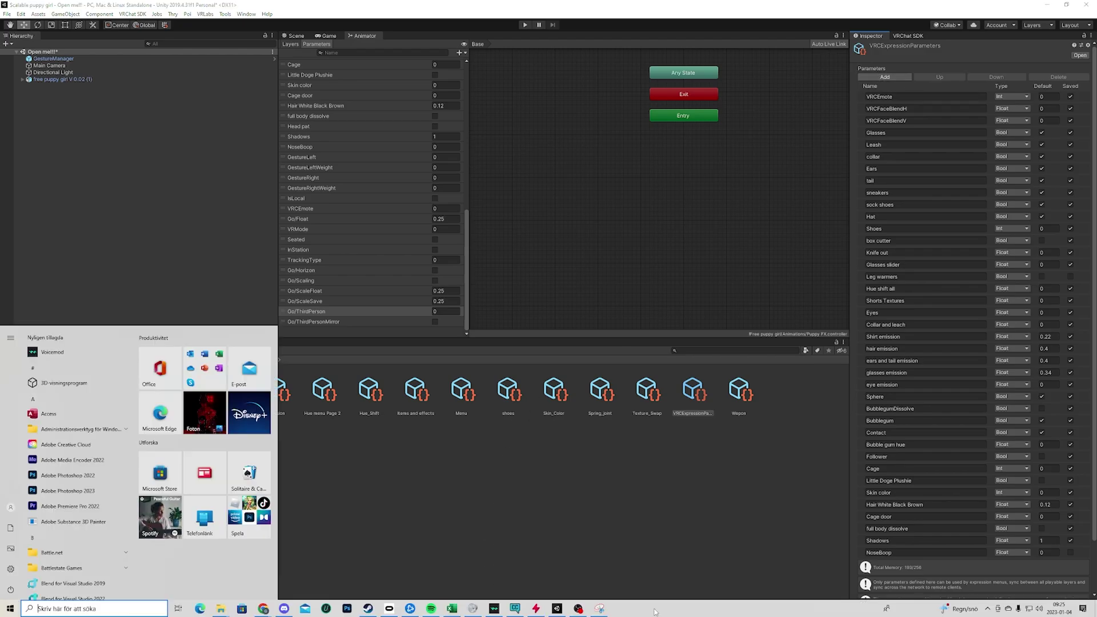
{"action": "left_click", "coordinate": [600, 609]}
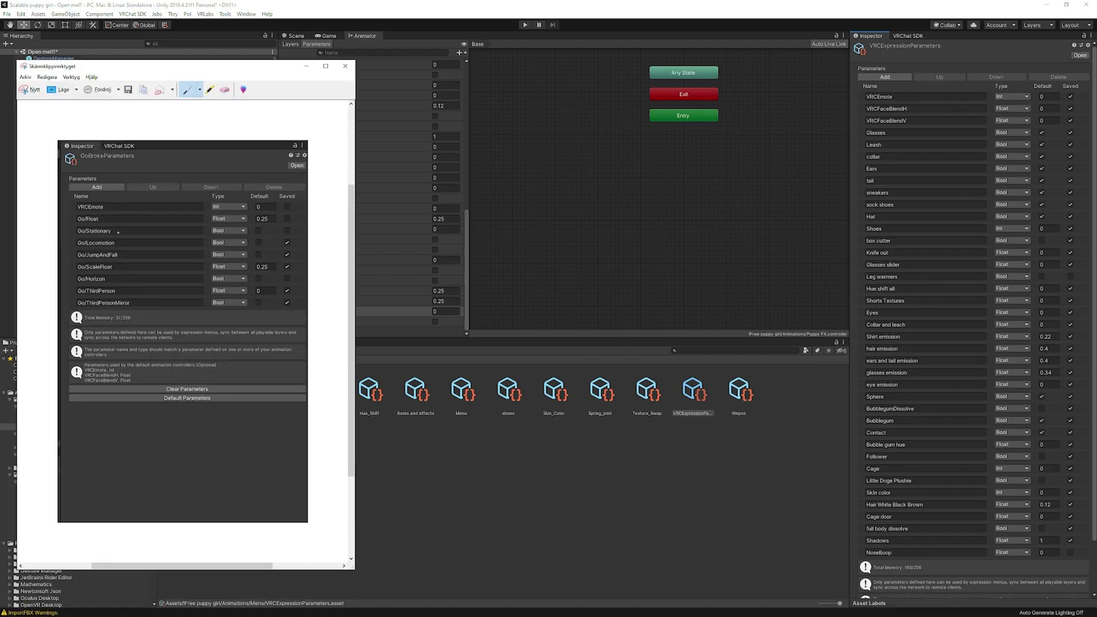
{"action": "left_click_drag", "start_coordinate": [80, 211], "coordinate": [112, 209]}
{"action": "left_click", "coordinate": [900, 97]}
{"action": "key", "text": "Return"}
{"action": "mouse_move", "coordinate": [75, 216]}
{"action": "left_mouse_down"}
{"action": "mouse_move", "coordinate": [73, 305]}
{"action": "mouse_move", "coordinate": [167, 308]}
{"action": "mouse_move", "coordinate": [166, 256]}
{"action": "mouse_move", "coordinate": [117, 210]}
{"action": "left_mouse_up"}
{"action": "left_click_drag", "start_coordinate": [247, 184], "coordinate": [252, 315]}
{"action": "left_click_drag", "start_coordinate": [304, 186], "coordinate": [307, 318]}
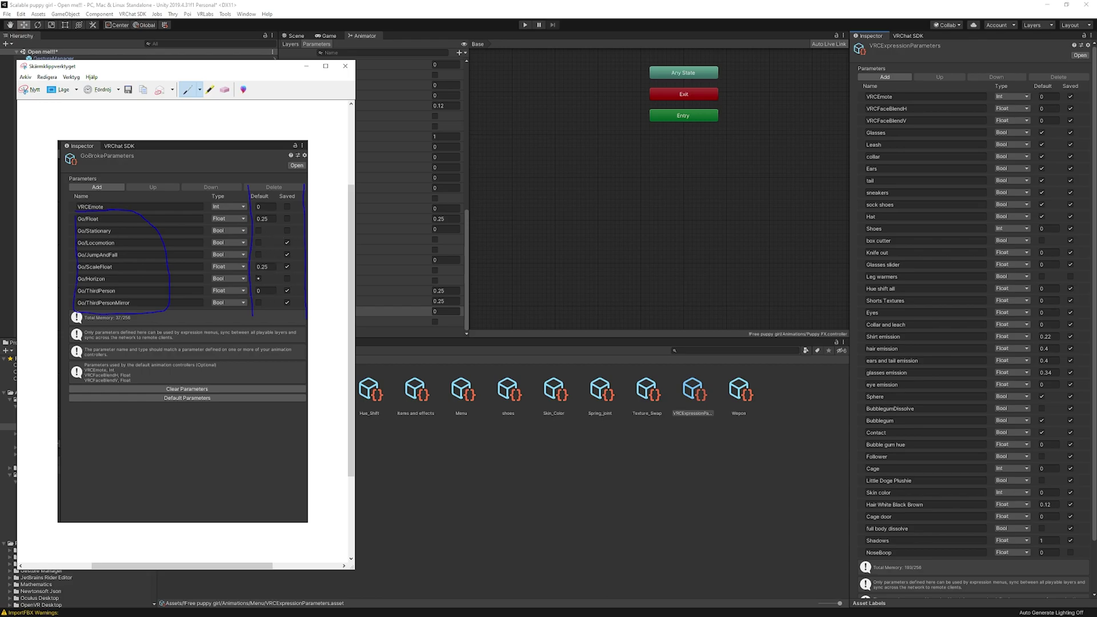
{"action": "left_click_drag", "start_coordinate": [205, 176], "coordinate": [211, 323]}
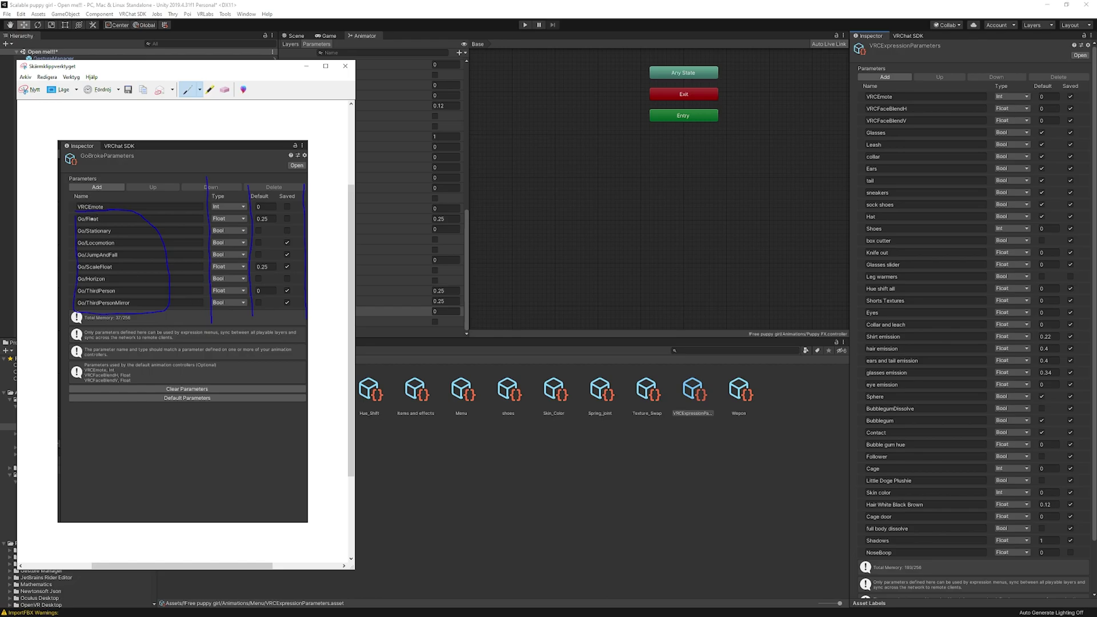
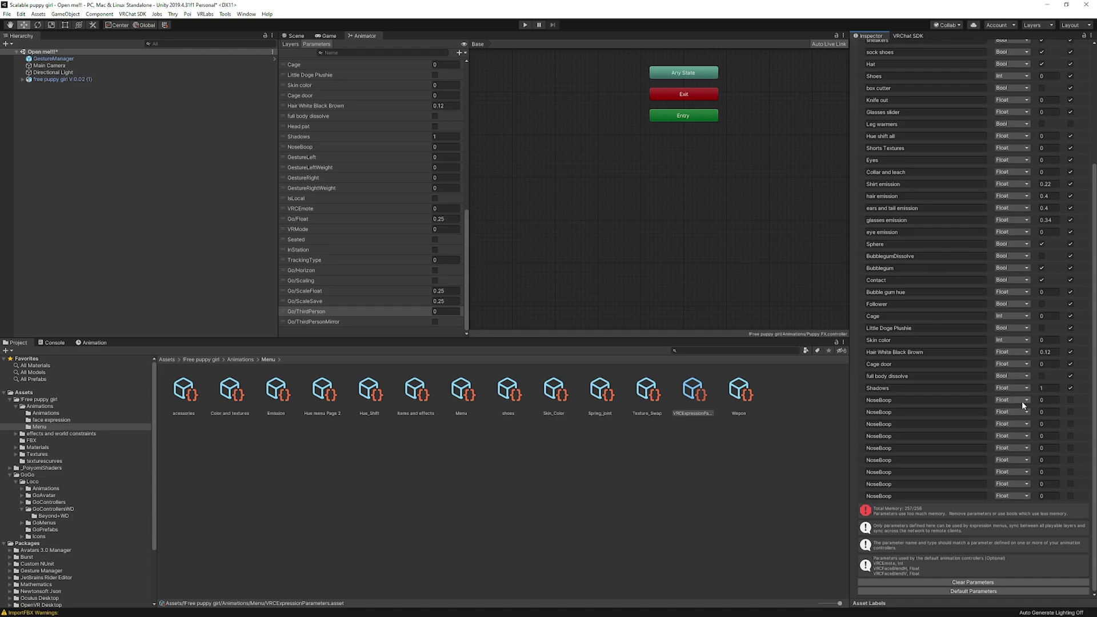
{"action": "left_click", "coordinate": [897, 402]}
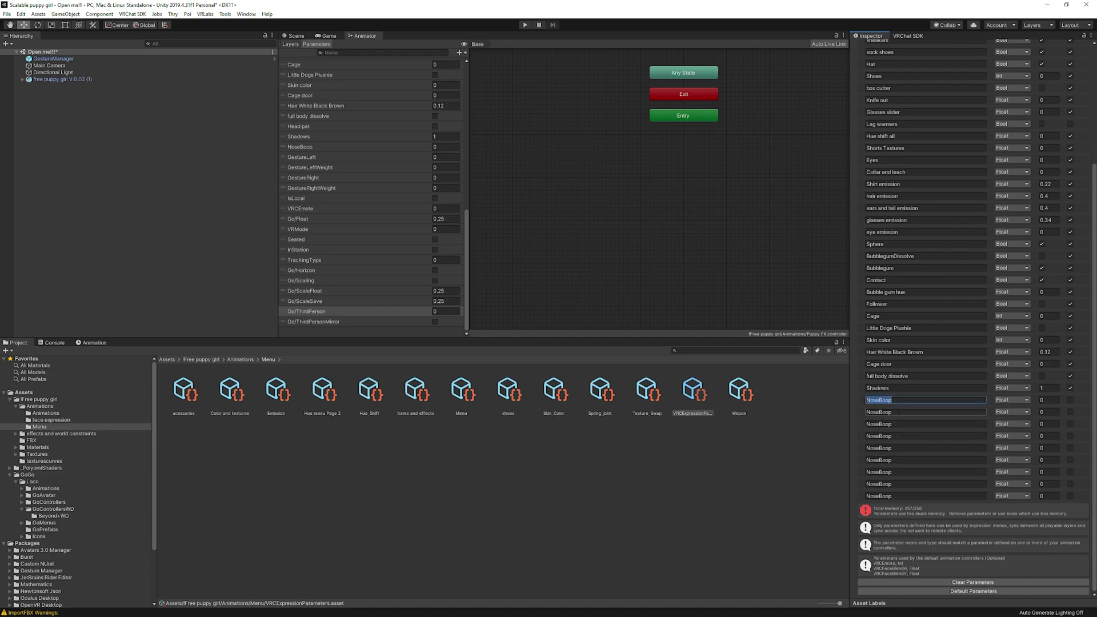
{"action": "left_click", "coordinate": [908, 412]}
{"action": "left_click", "coordinate": [913, 424]}
{"action": "scroll", "coordinate": [936, 435], "scroll_direction": "up", "scroll_amount": 5}
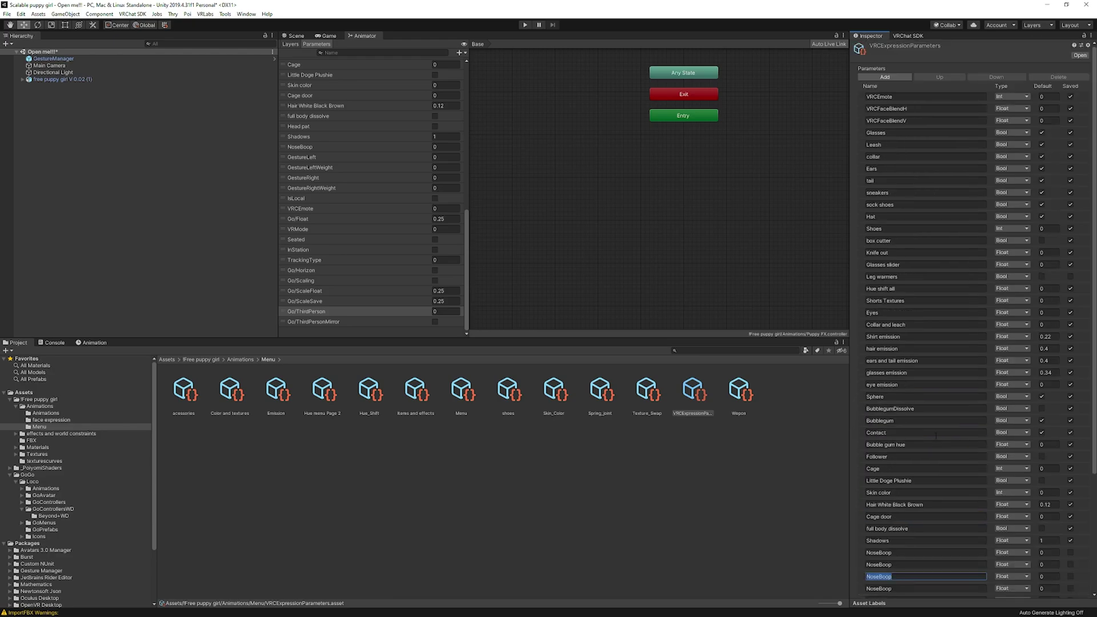
{"action": "scroll", "coordinate": [891, 343], "scroll_direction": "down", "scroll_amount": 5}
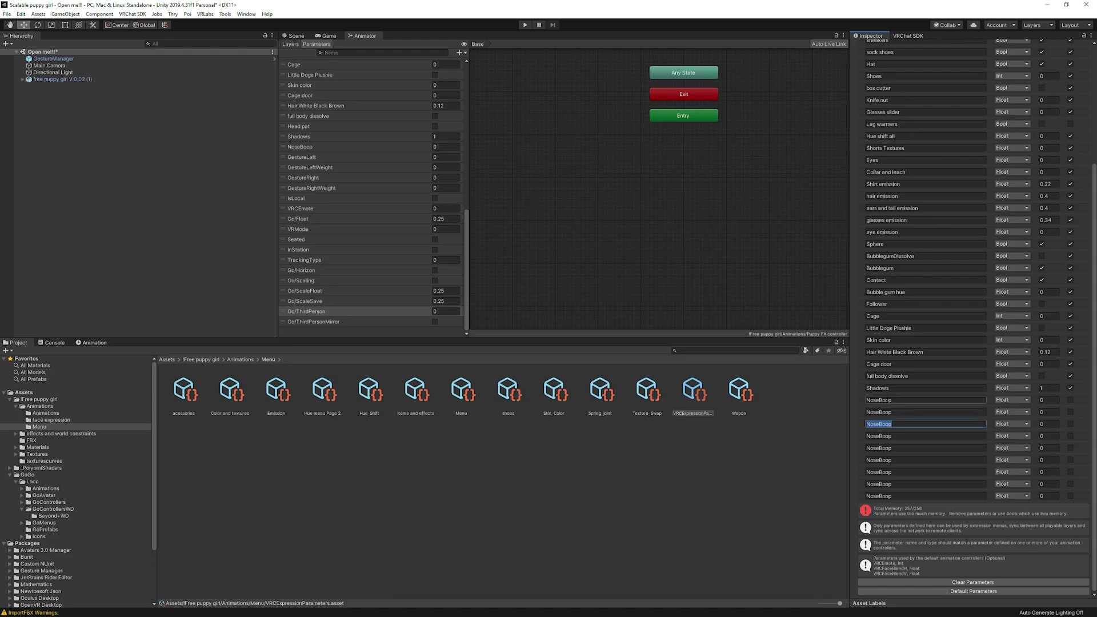
Check the GoBrokeParameters capture and rename the second NoseBoop entry at the end of the list to Go/Float
{"action": "left_click", "coordinate": [892, 400]}
{"action": "left_click_drag", "start_coordinate": [892, 403], "coordinate": [847, 411]}
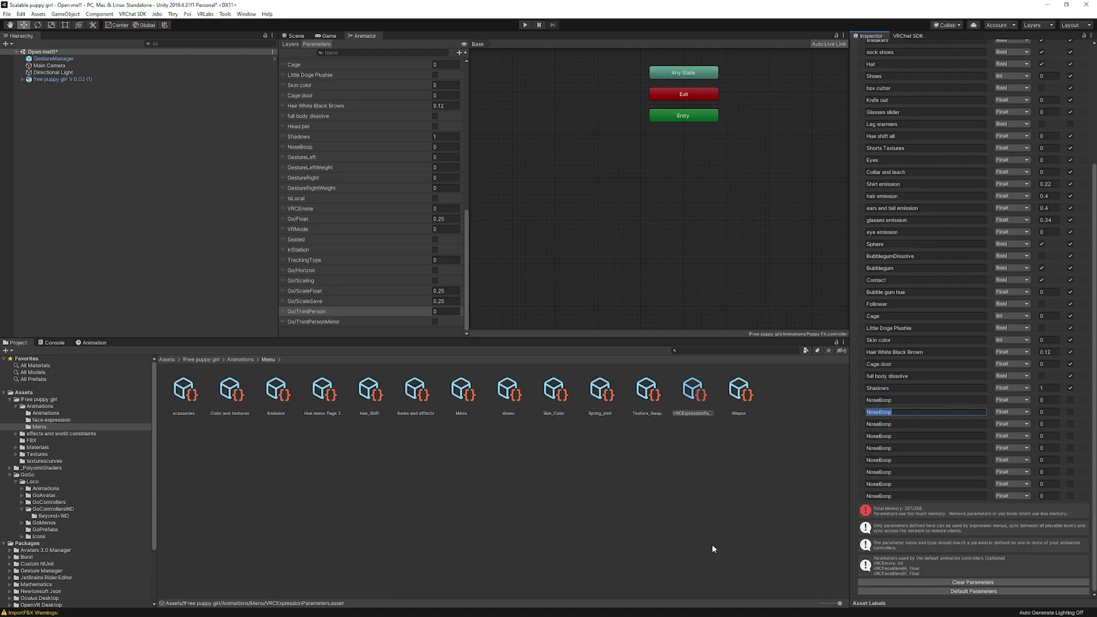
{"action": "key", "text": "super"}
{"action": "left_click", "coordinate": [578, 609]}
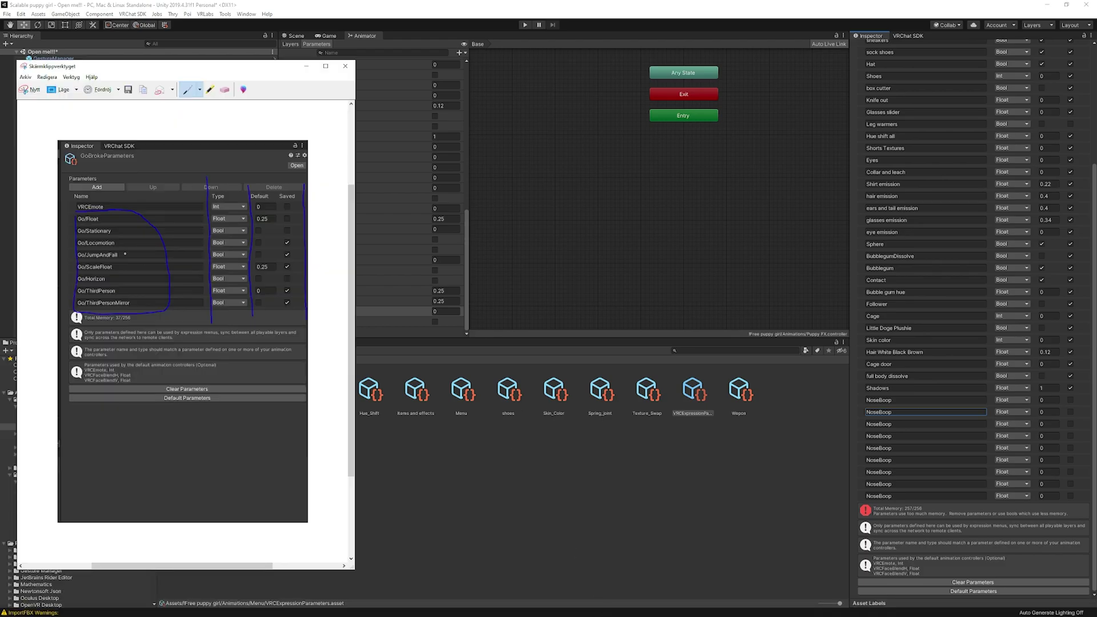
{"action": "left_click", "coordinate": [904, 414]}
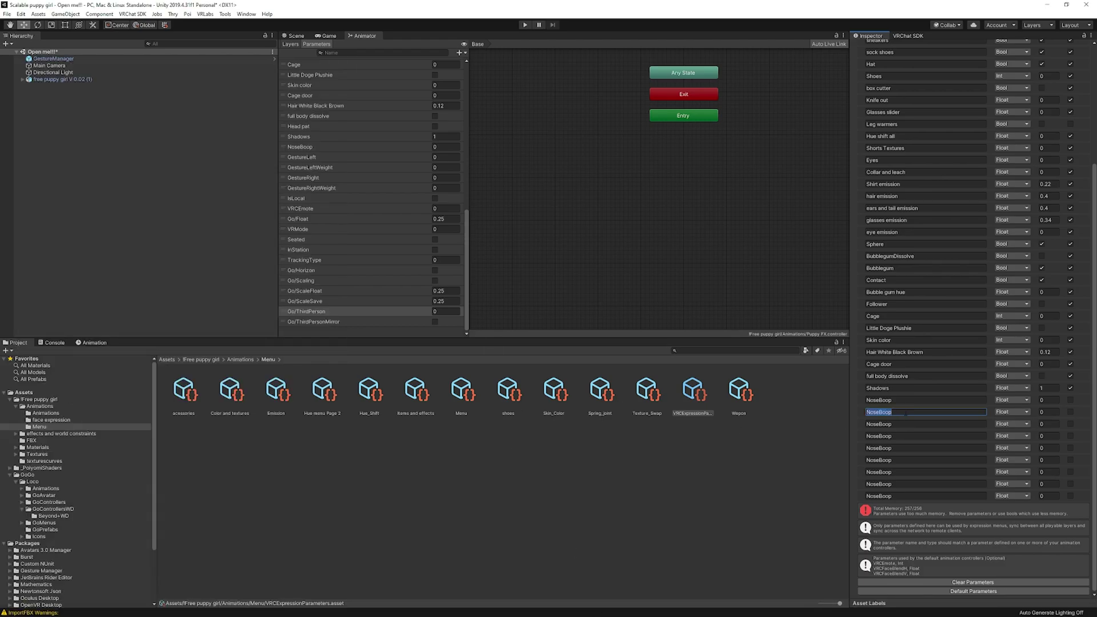
{"action": "type", "text": "Go/Float"}
{"action": "key", "text": "Right"}
{"action": "key", "text": "ctrl+a"}
Try the Bool type for the Go/Float parameter and return it to Float
{"action": "left_click", "coordinate": [1007, 412]}
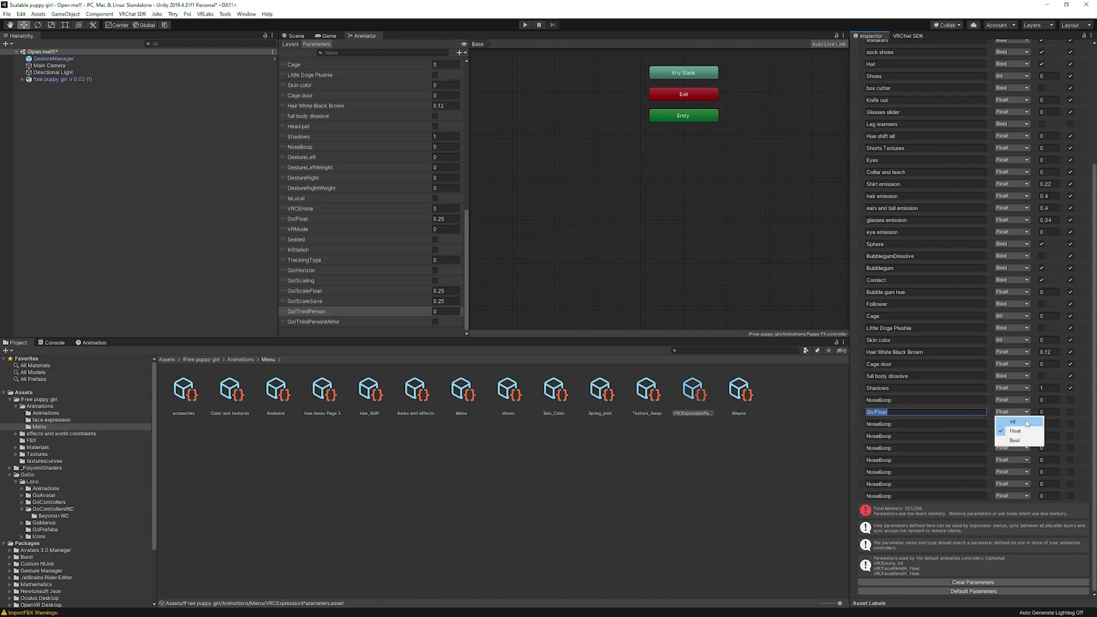
{"action": "left_click", "coordinate": [1015, 440]}
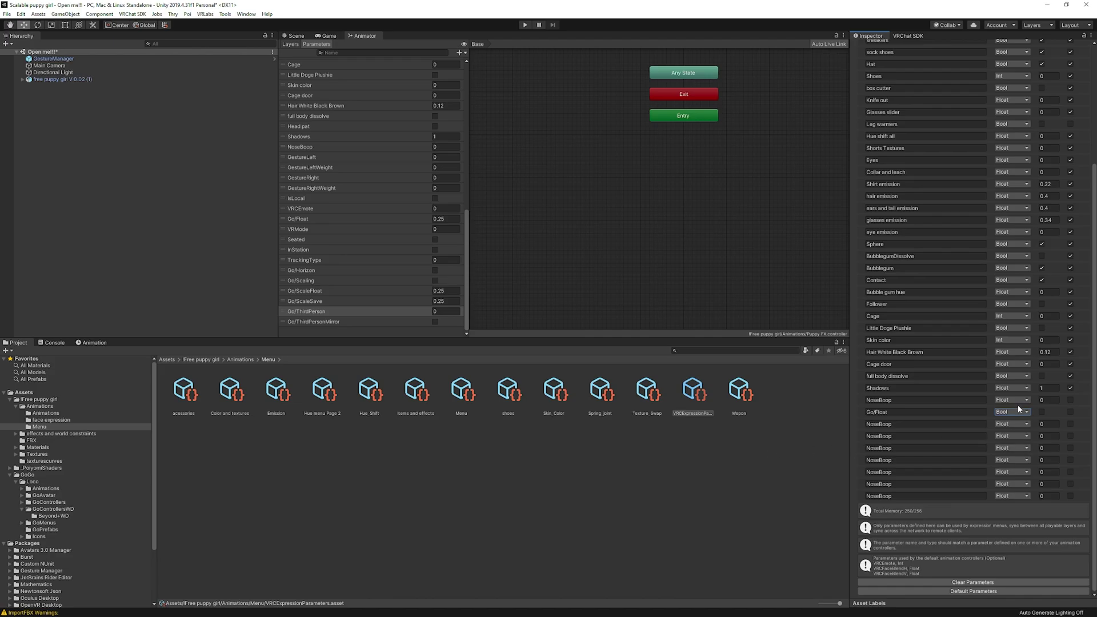
{"action": "left_click", "coordinate": [1016, 412]}
{"action": "left_click", "coordinate": [1013, 428]}
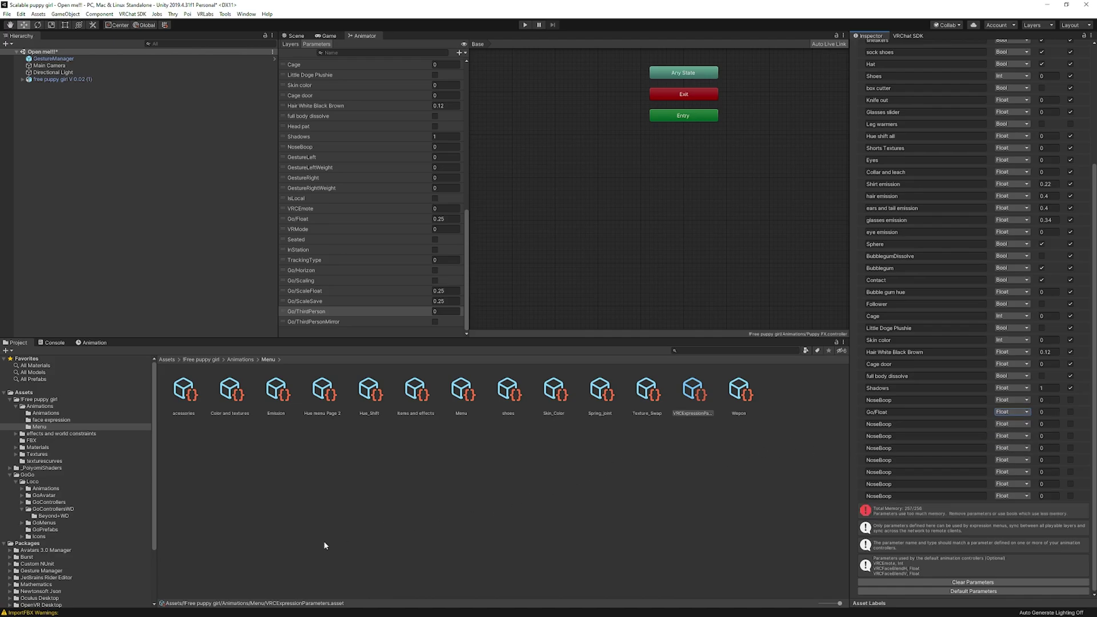
Fill the remaining duplicate entries with the Go/ names, types, defaults and saved flags from the GoBrokeParameters capture, and restore Unity to full screen
{"action": "key", "text": "super"}
{"action": "left_click", "coordinate": [598, 605]}
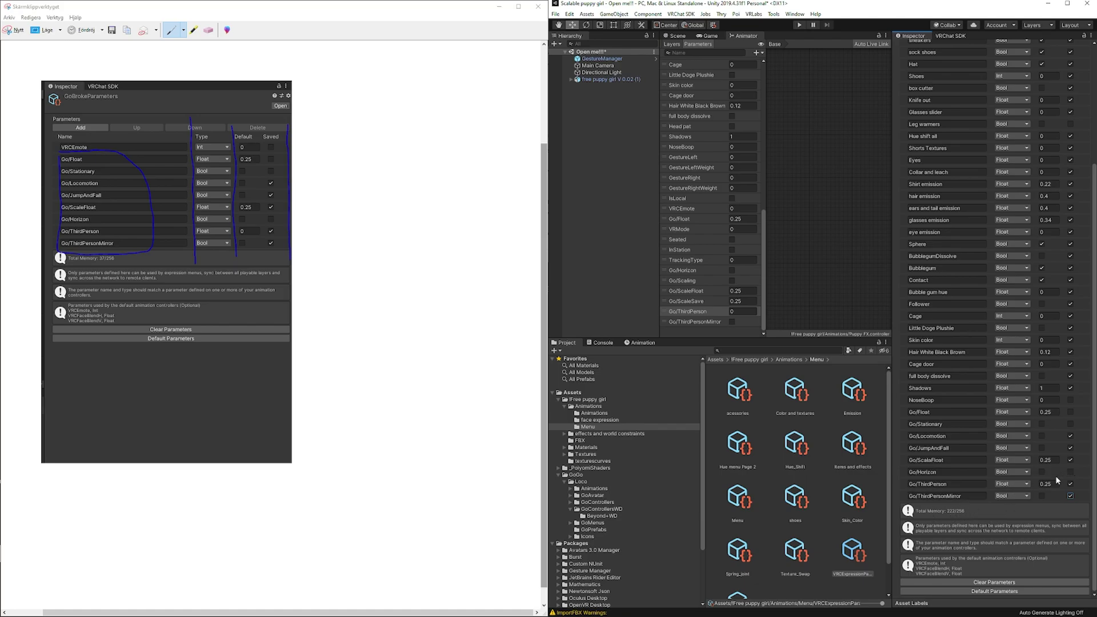
{"action": "left_click", "coordinate": [1050, 412]}
{"action": "scroll", "coordinate": [1088, 217], "scroll_direction": "up", "scroll_amount": 5}
{"action": "scroll", "coordinate": [1061, 245], "scroll_direction": "down", "scroll_amount": 5}
{"action": "left_click", "coordinate": [1067, 4]}
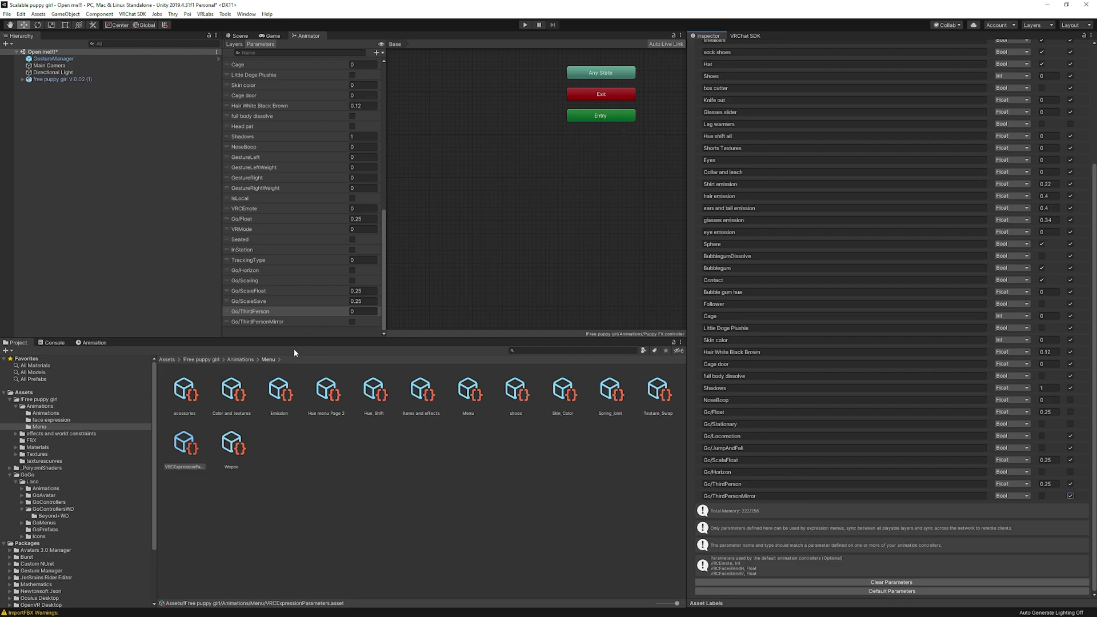
Go to the GoGo/Loco/GoMenus folder, narrow the Inspector and display the GoBrokeMainMenu asset
{"action": "left_click", "coordinate": [166, 359]}
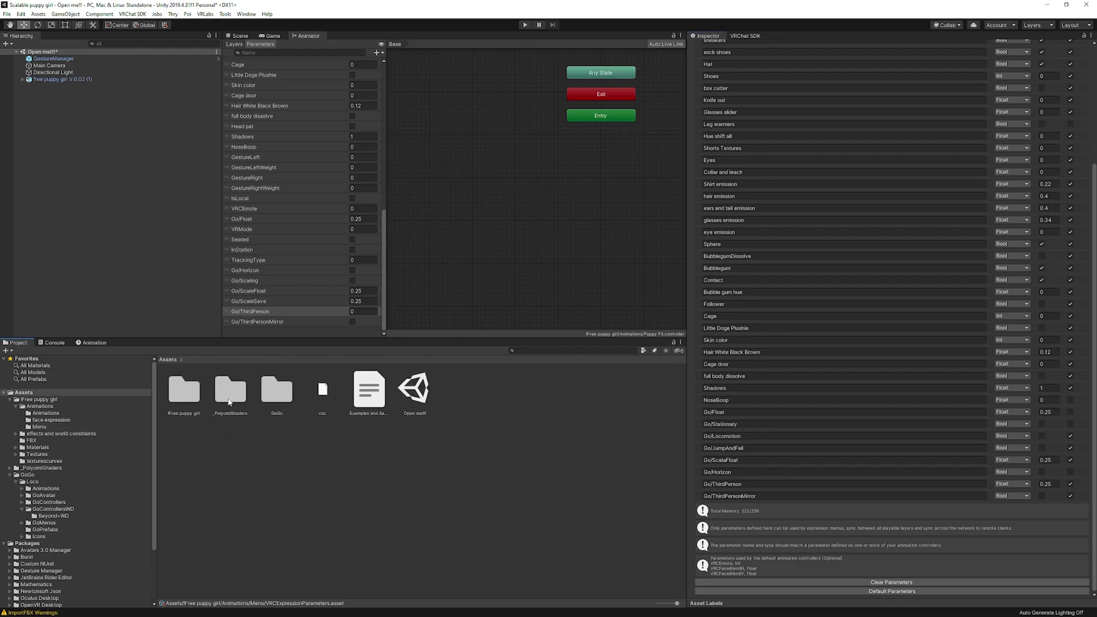
{"action": "double_click", "coordinate": [276, 391]}
{"action": "double_click", "coordinate": [183, 394]}
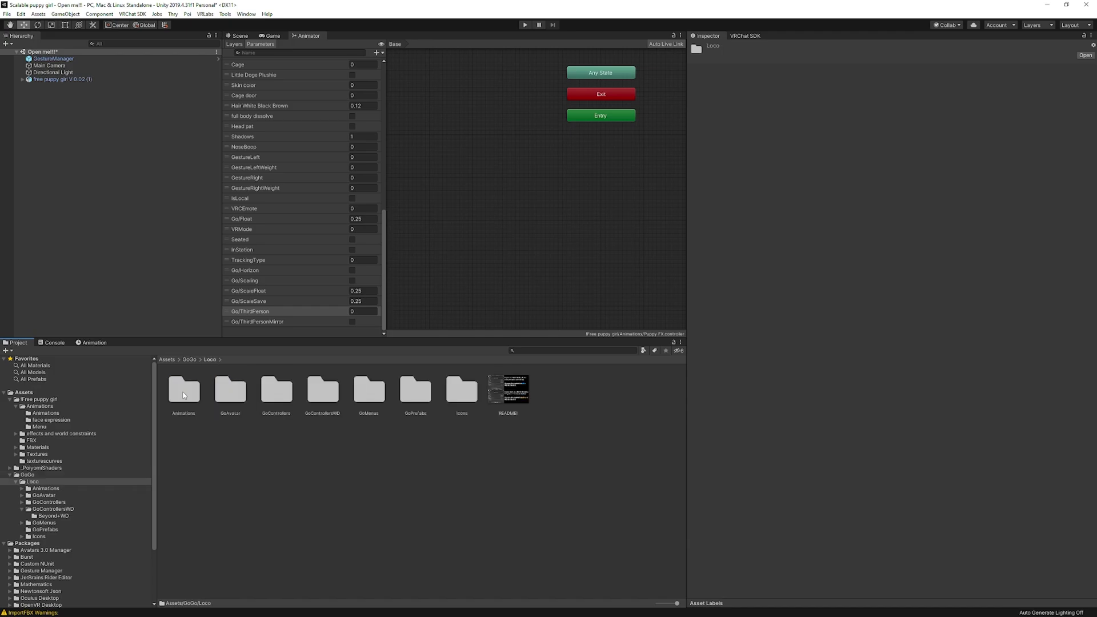
{"action": "left_click_drag", "start_coordinate": [687, 261], "coordinate": [872, 254]}
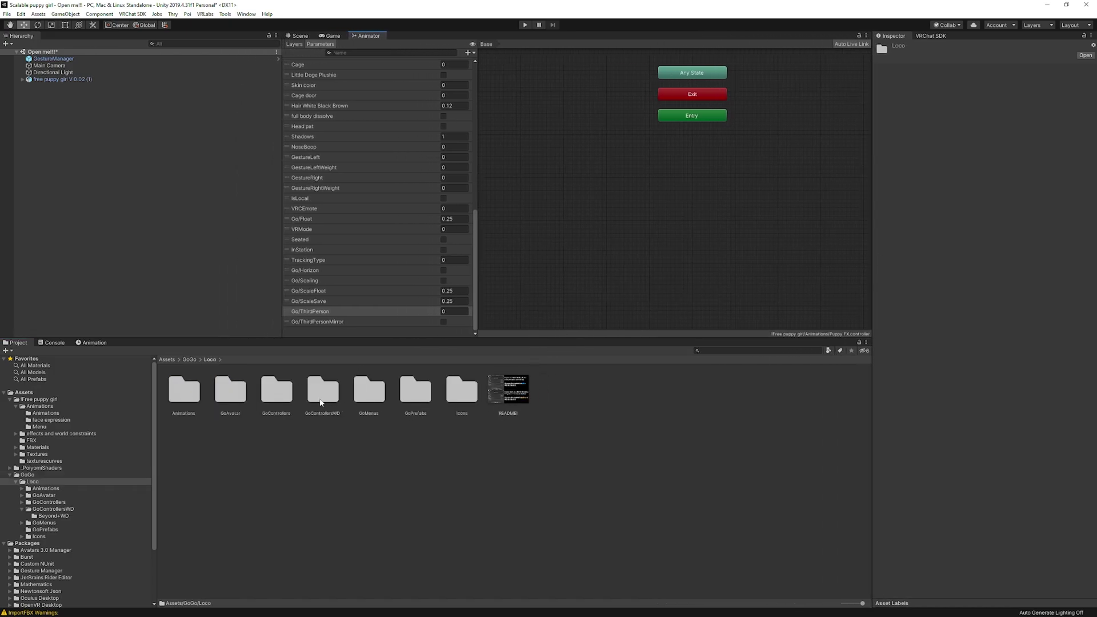
{"action": "double_click", "coordinate": [361, 403]}
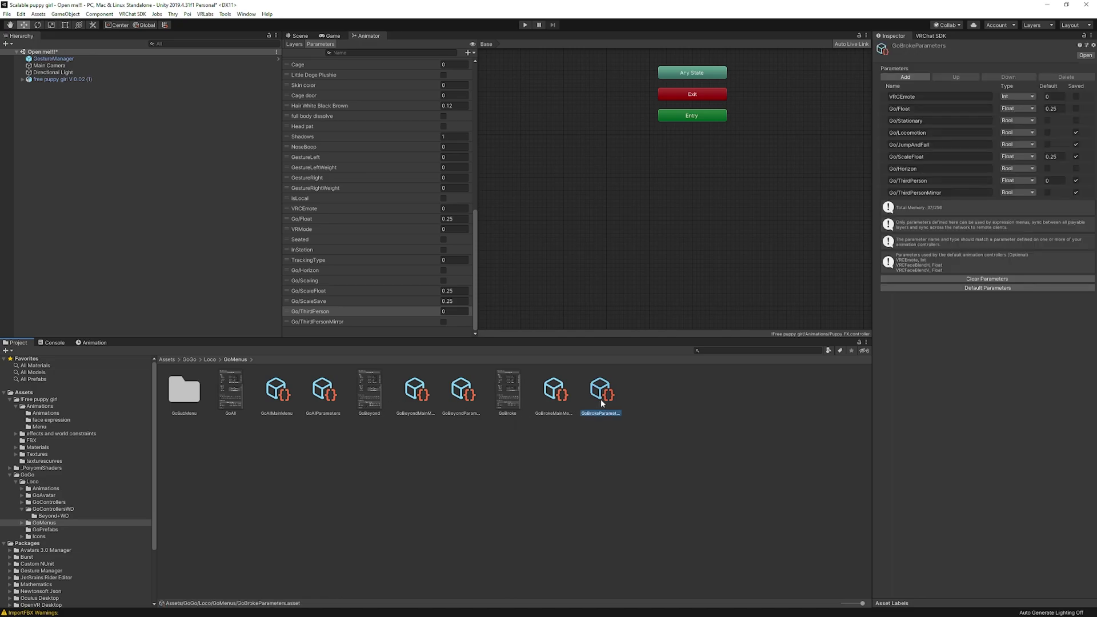
{"action": "left_click", "coordinate": [554, 413]}
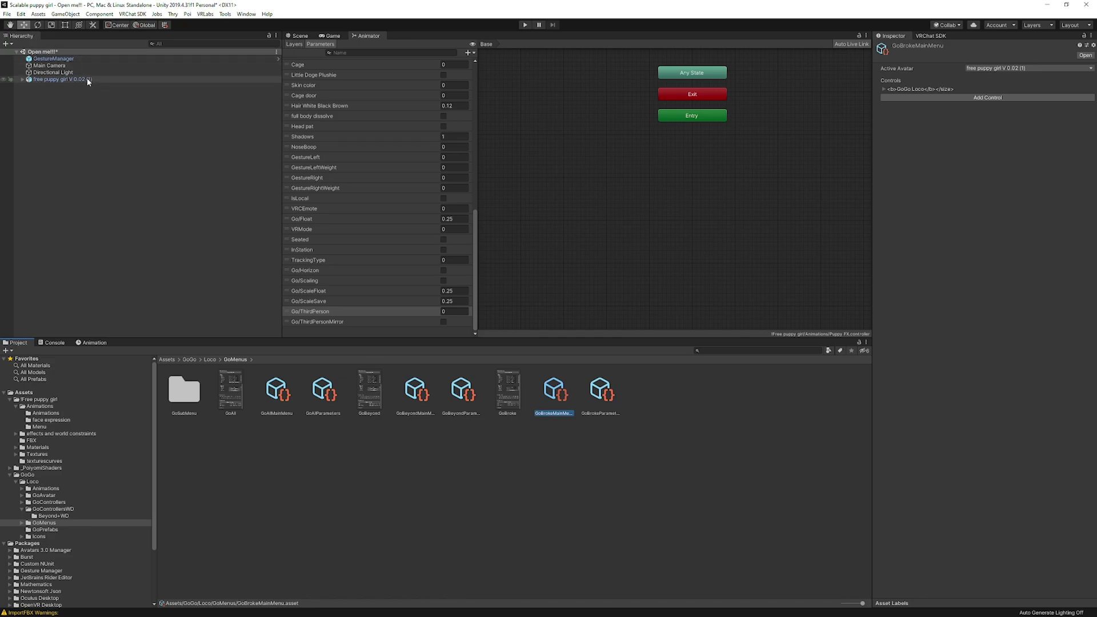
Open the expressions menu asset from the puppy girl avatar's descriptor and add a control named Gogo Gussymode
{"action": "left_click", "coordinate": [60, 80]}
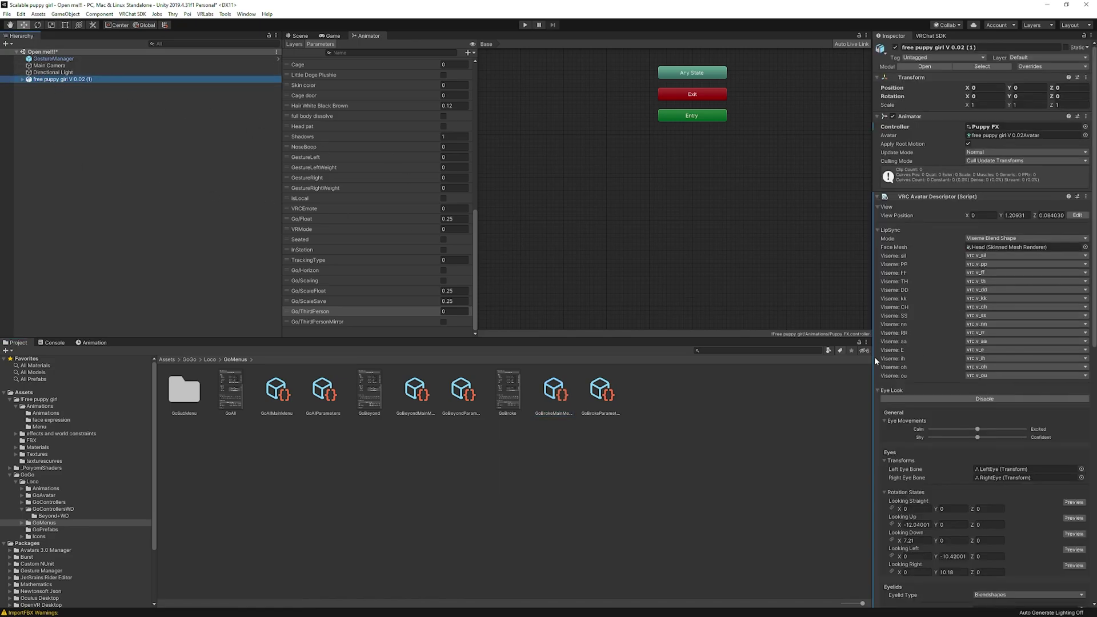
{"action": "scroll", "coordinate": [972, 413], "scroll_direction": "down", "scroll_amount": 10}
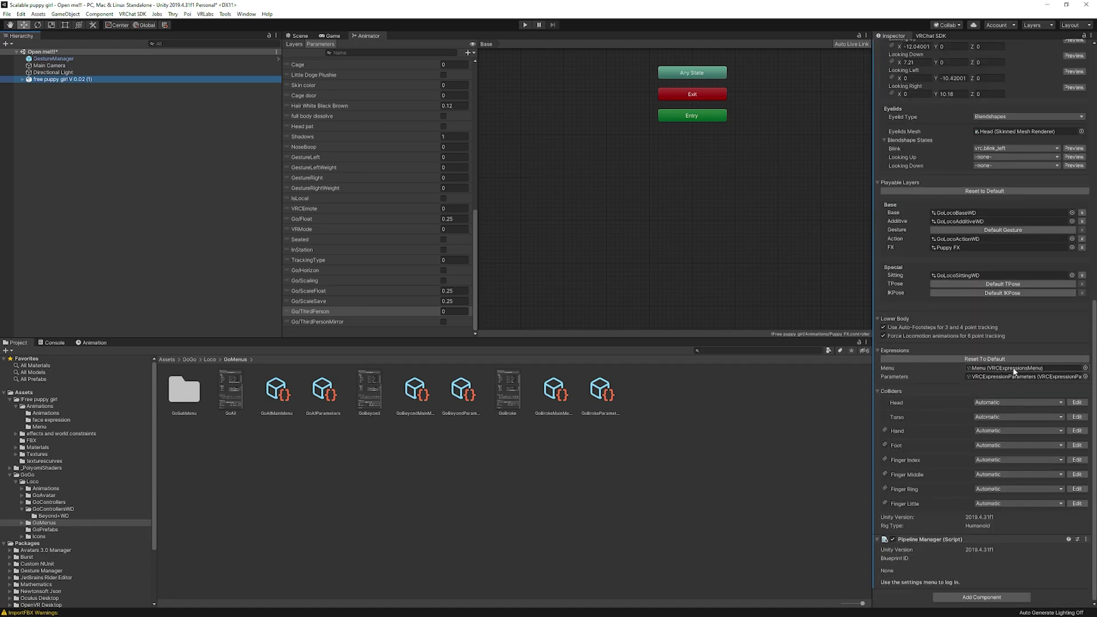
{"action": "double_click", "coordinate": [996, 369]}
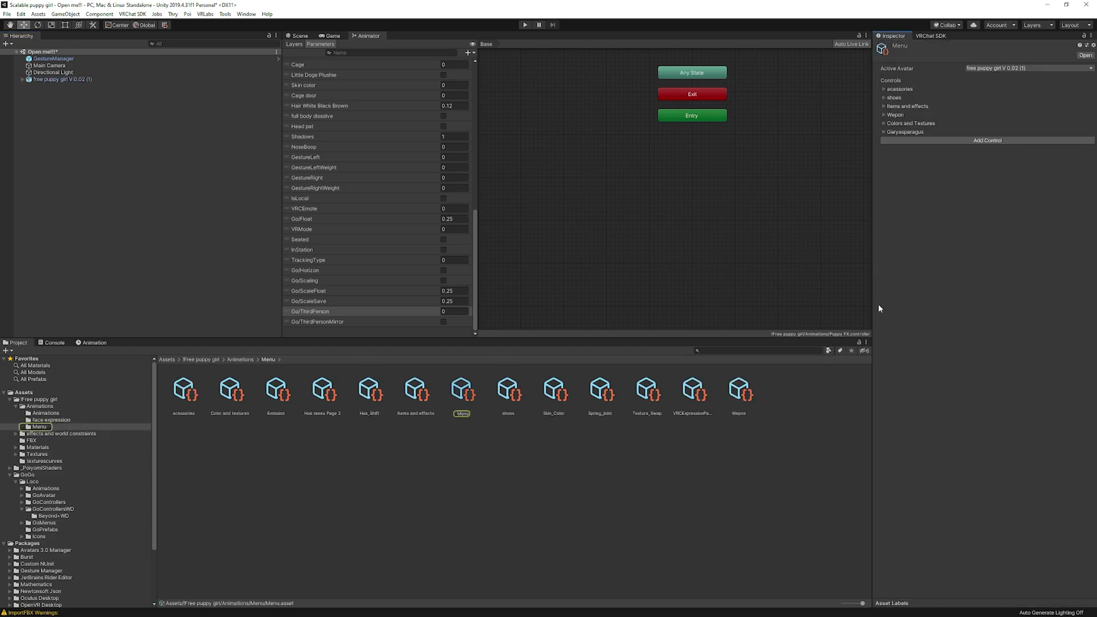
{"action": "left_click", "coordinate": [954, 140]}
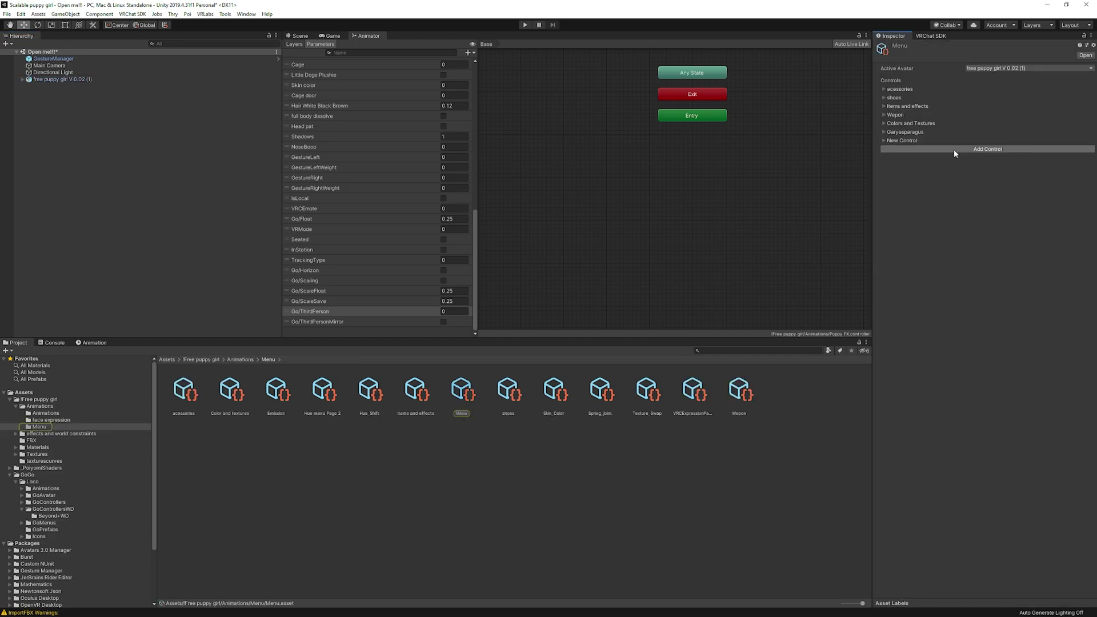
{"action": "left_click", "coordinate": [883, 141]}
{"action": "left_click", "coordinate": [916, 160]}
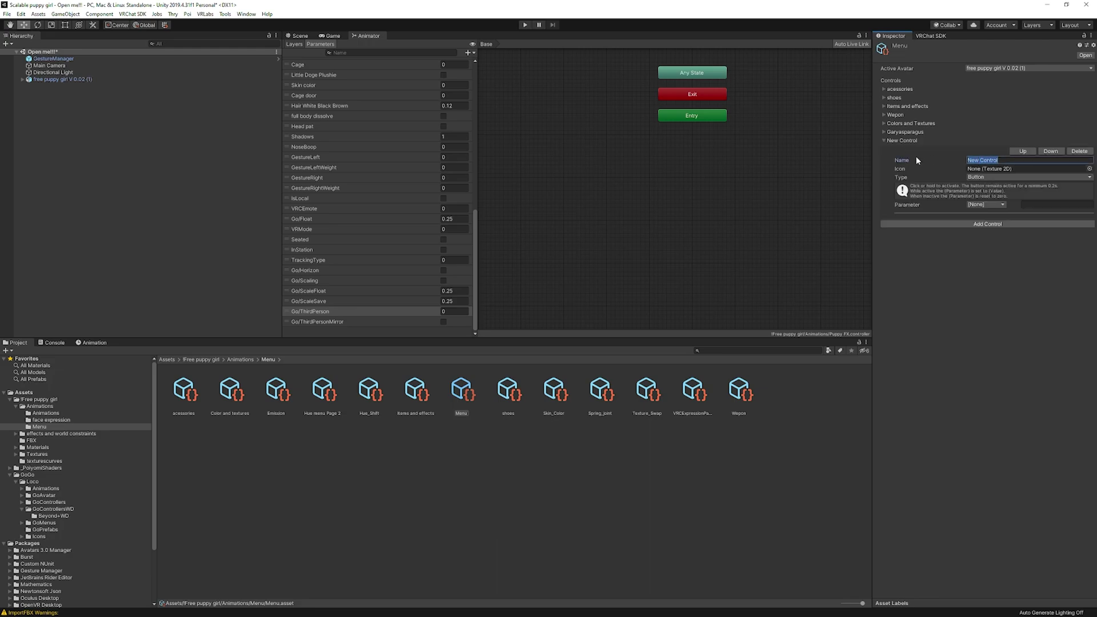
{"action": "type", "text": "Gogo Gussymode"}
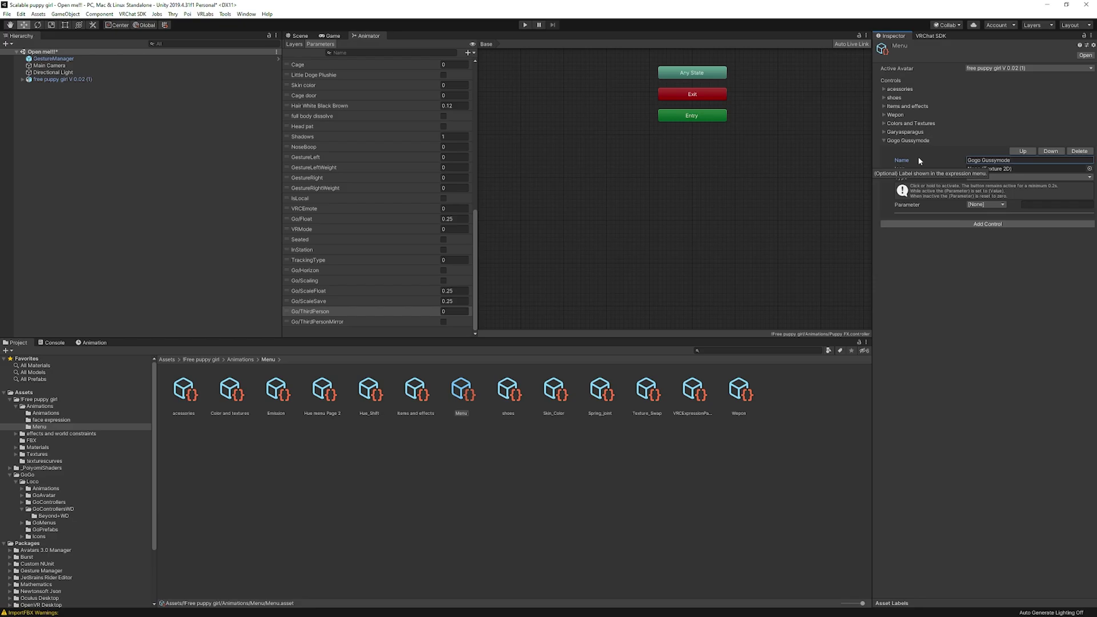
Set the Gogo Gussymode control's type to Sub Menu and assign GoBrokeMainMenu as its submenu
{"action": "left_click", "coordinate": [977, 178]}
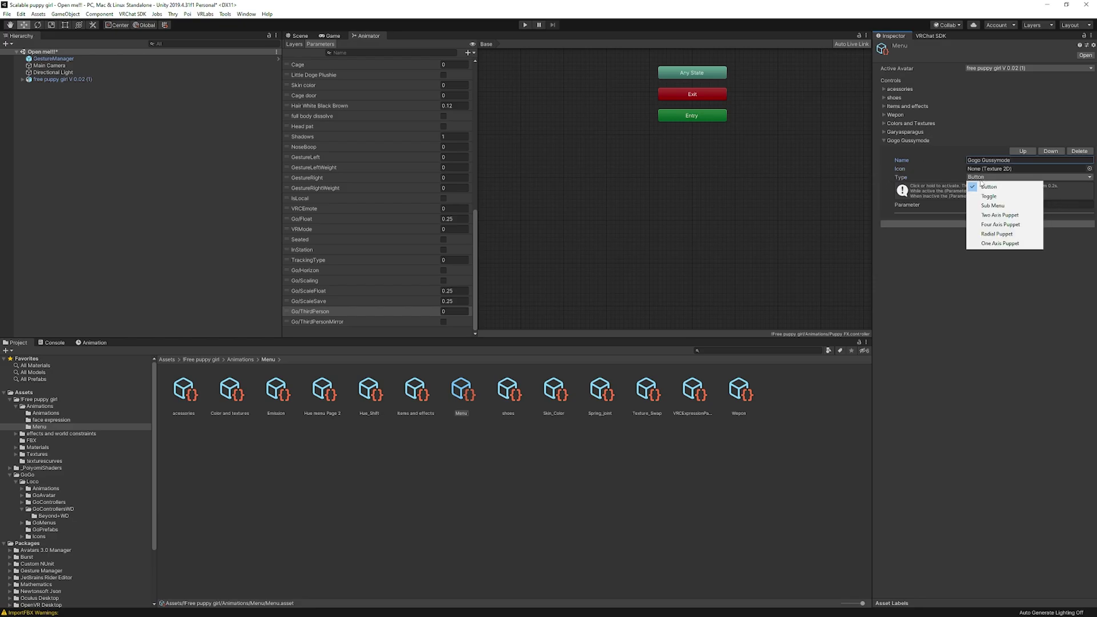
{"action": "left_click", "coordinate": [976, 206]}
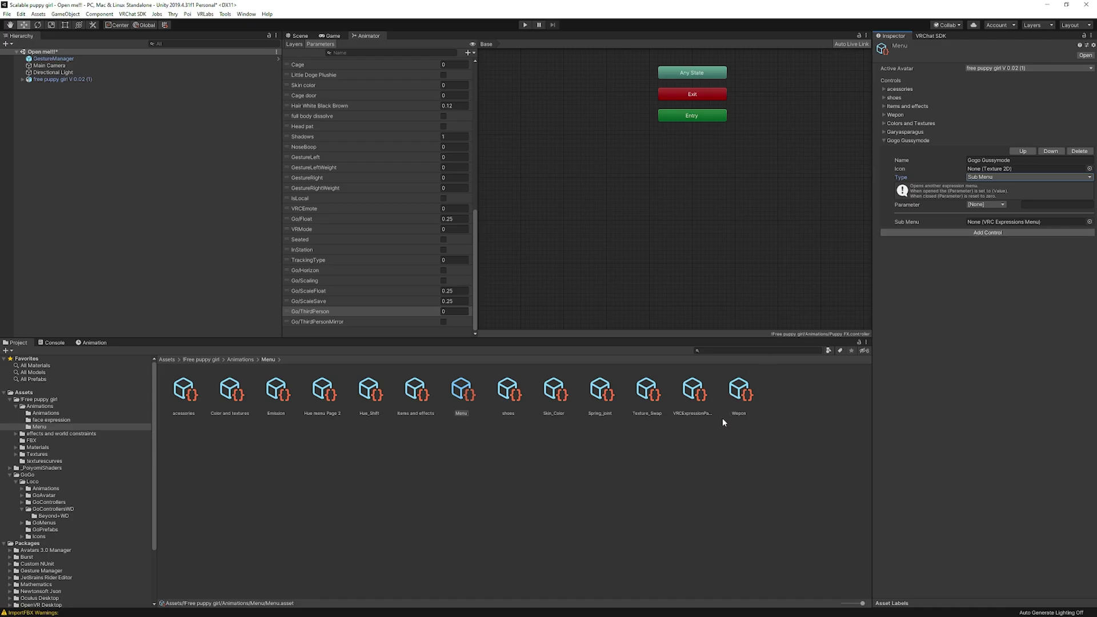
{"action": "left_click", "coordinate": [1090, 222]}
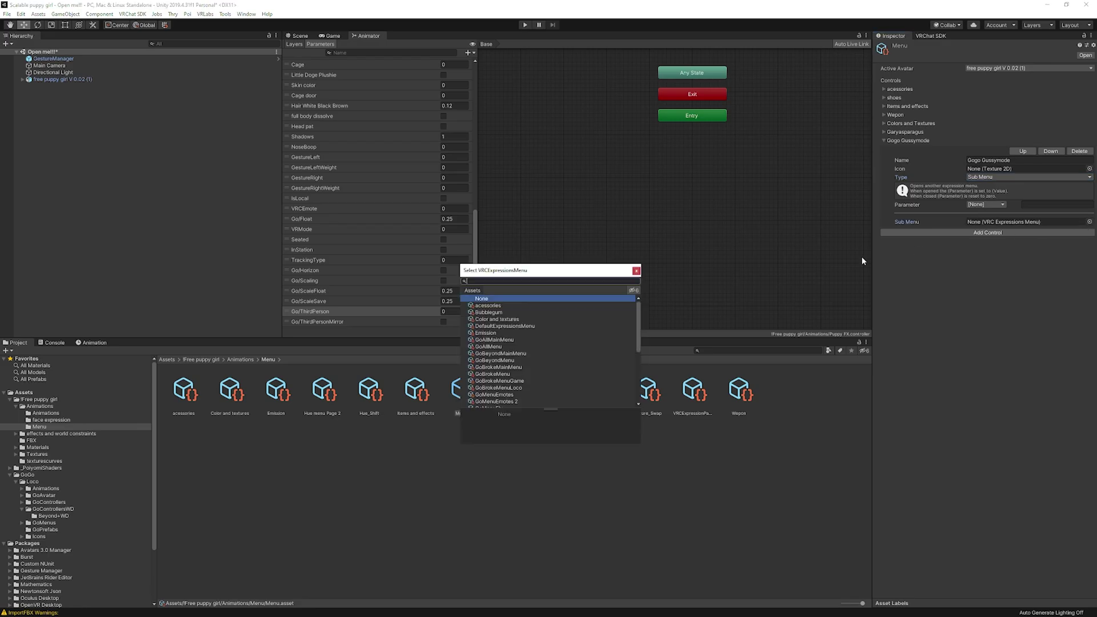
{"action": "left_click", "coordinate": [491, 375]}
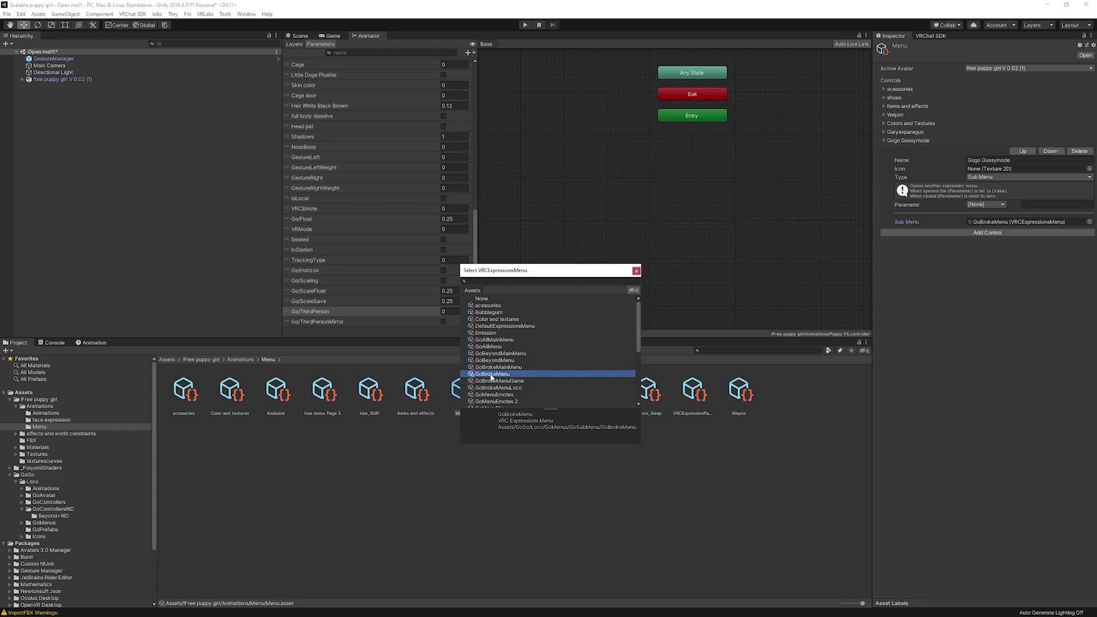
{"action": "left_click", "coordinate": [494, 367]}
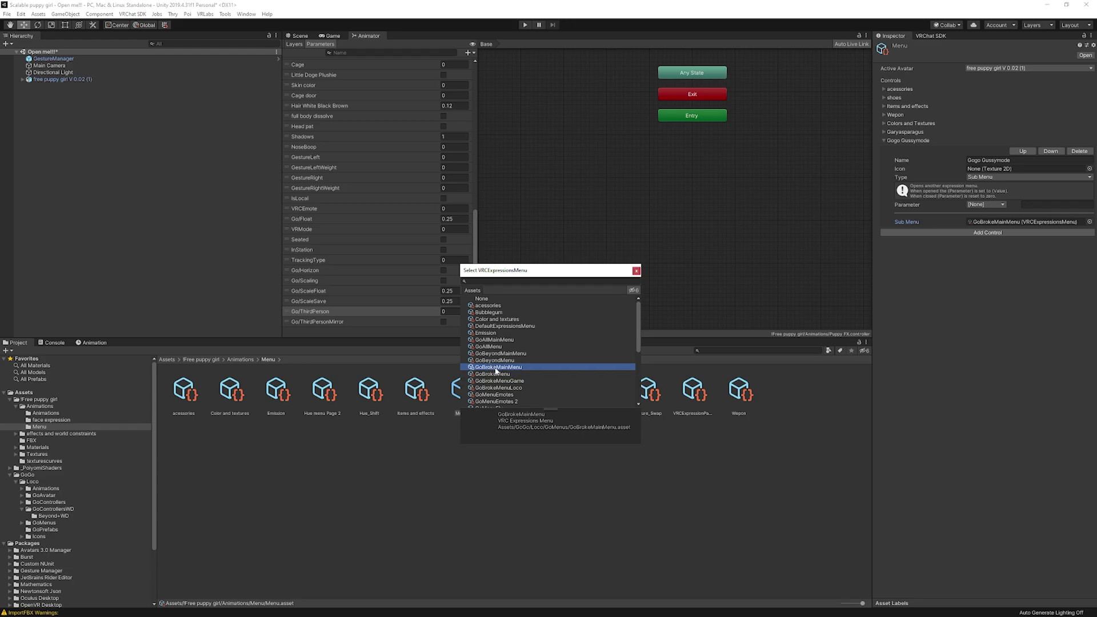
{"action": "double_click", "coordinate": [503, 369]}
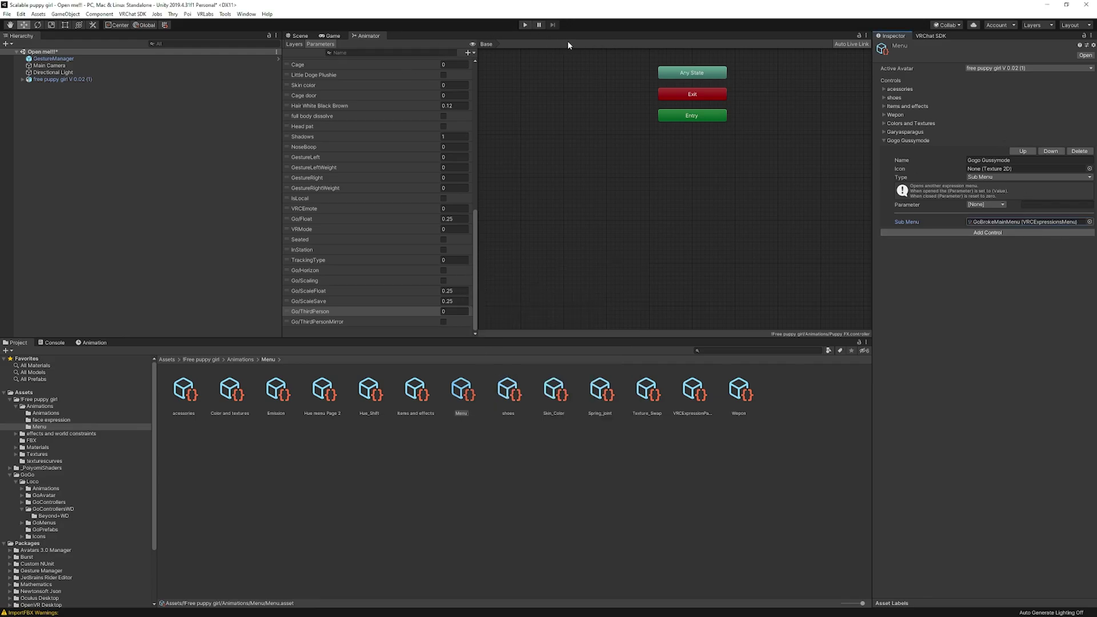
Run play mode with GestureManager selected and the avatar in the Scene view, and open Expressions in the radial menu
{"action": "left_click", "coordinate": [135, 60]}
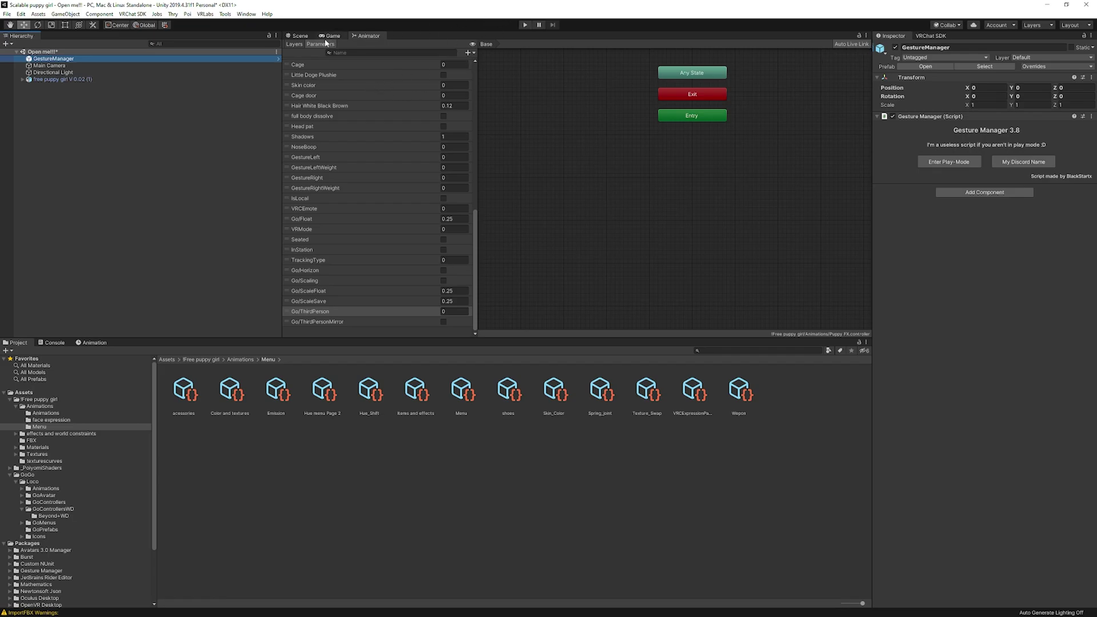
{"action": "left_click", "coordinate": [298, 36]}
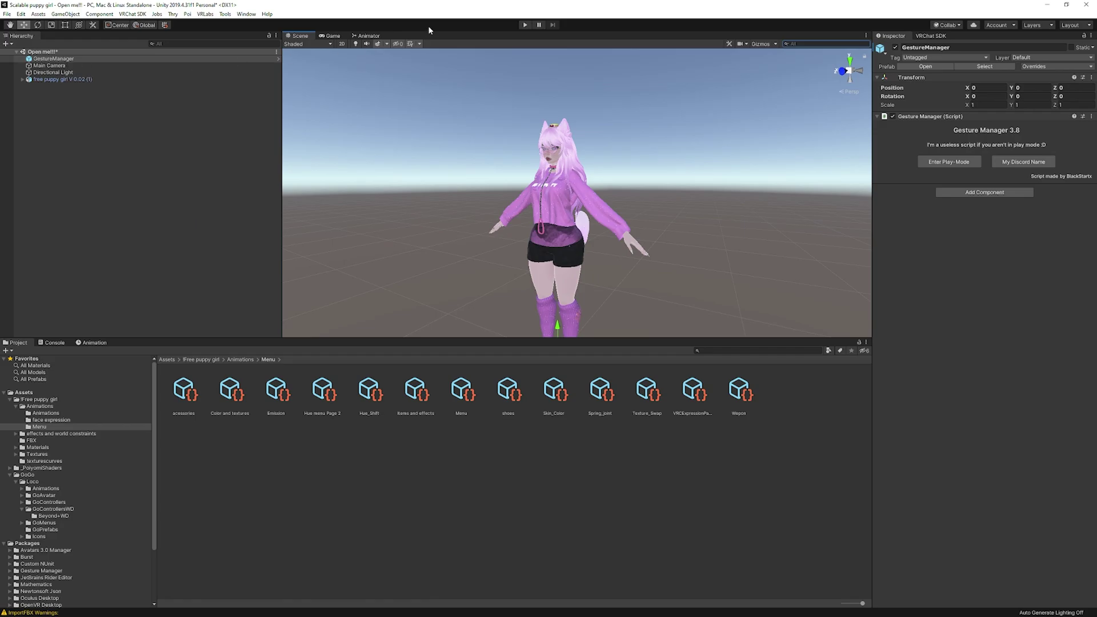
{"action": "left_click", "coordinate": [55, 61]}
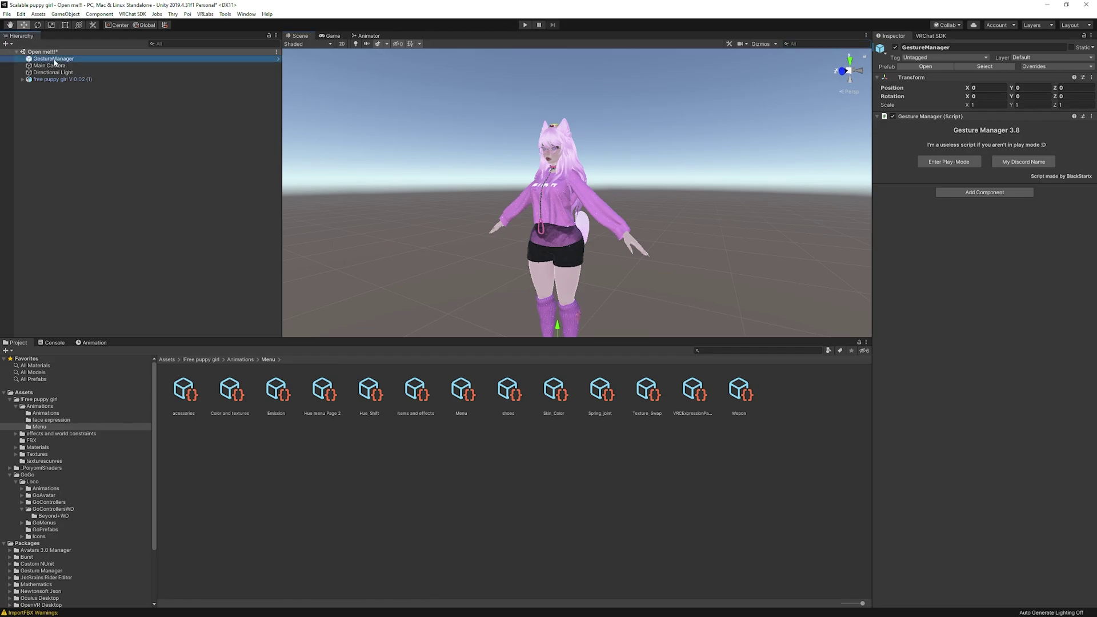
{"action": "left_click", "coordinate": [524, 25]}
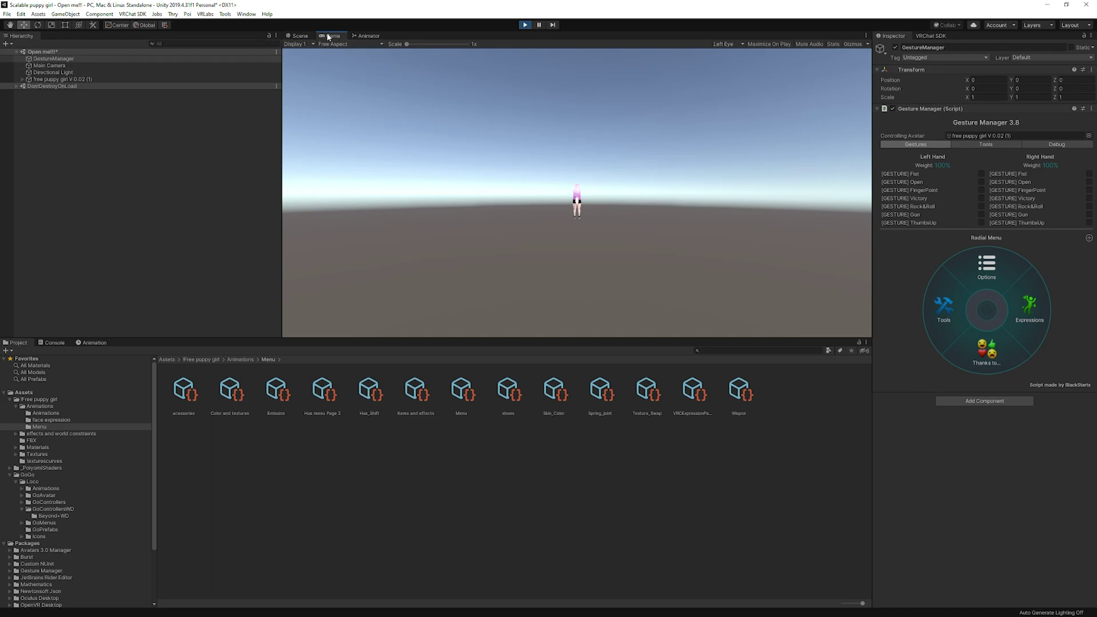
{"action": "left_click", "coordinate": [299, 36]}
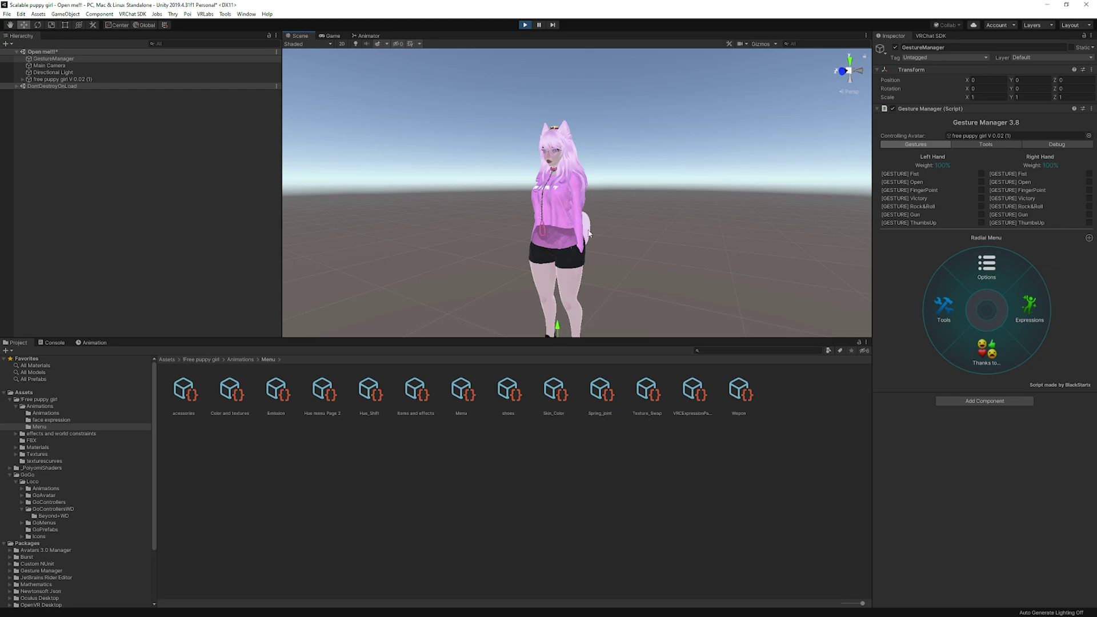
{"action": "right_click_drag", "start_coordinate": [589, 233], "coordinate": [645, 255]}
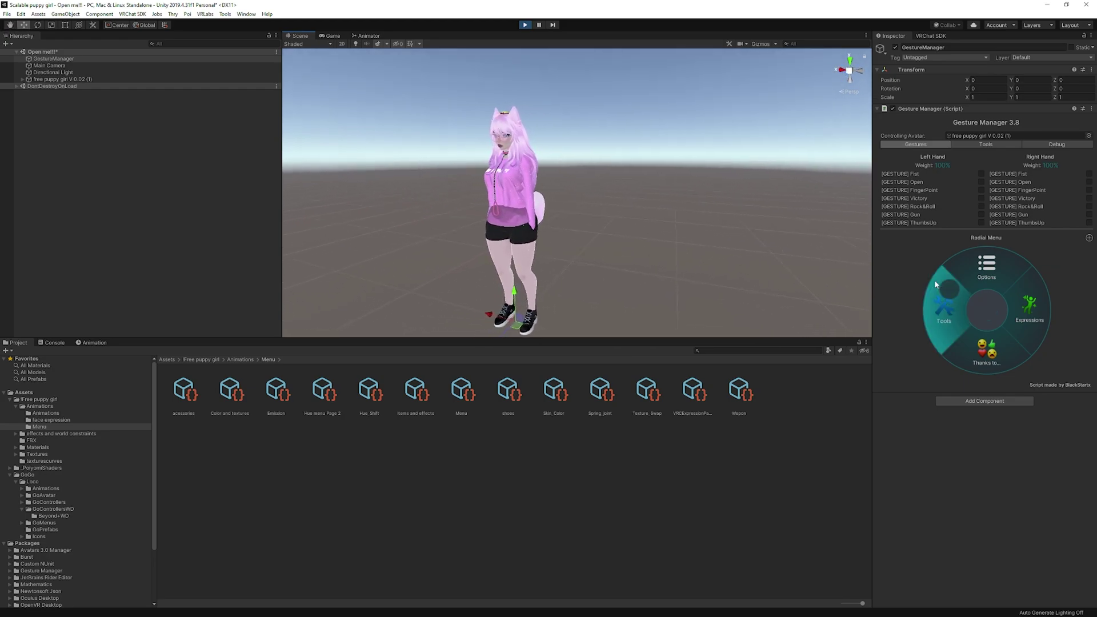
{"action": "left_click", "coordinate": [935, 284]}
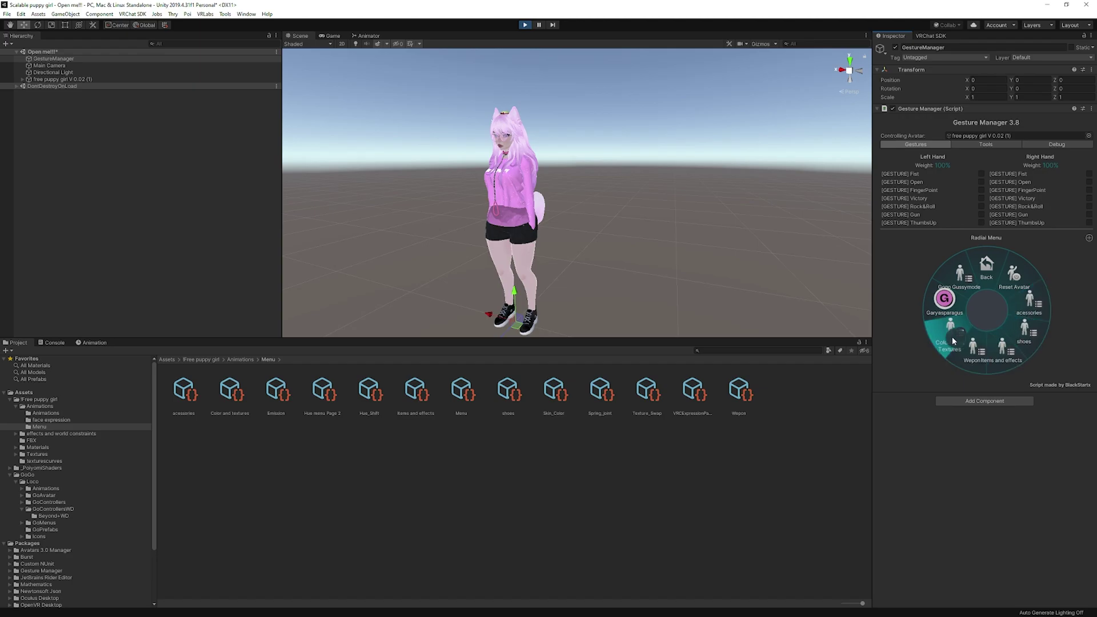
Test the flying toggle in GoGo Loco's Fly submenu through Gogo Gussymode, and return to the GoGo Loco menu
{"action": "left_click", "coordinate": [959, 279]}
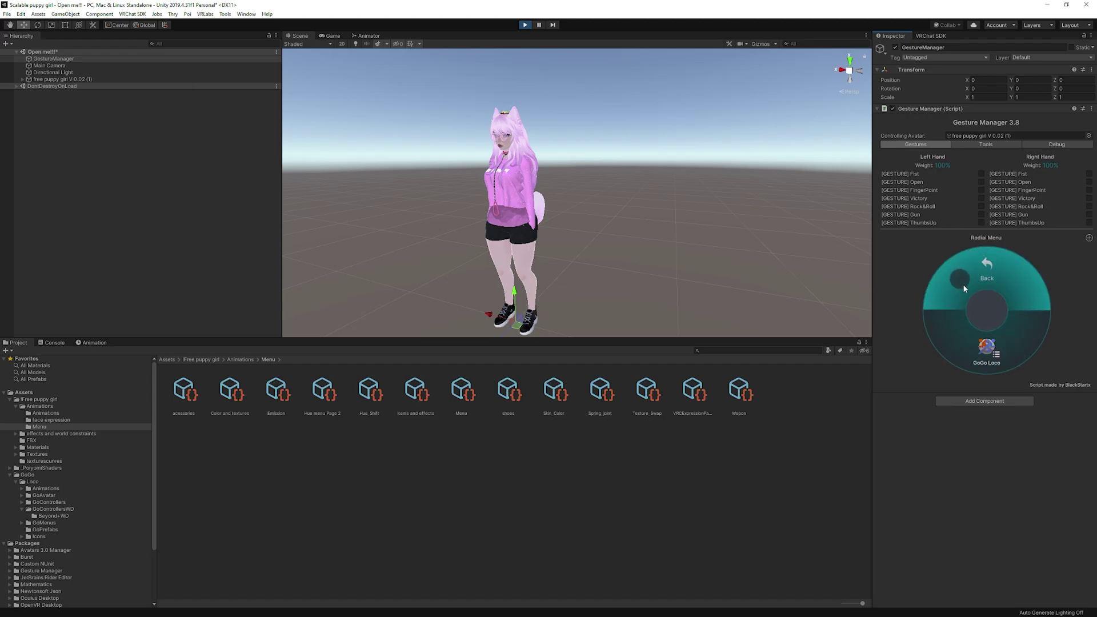
{"action": "left_click", "coordinate": [980, 344]}
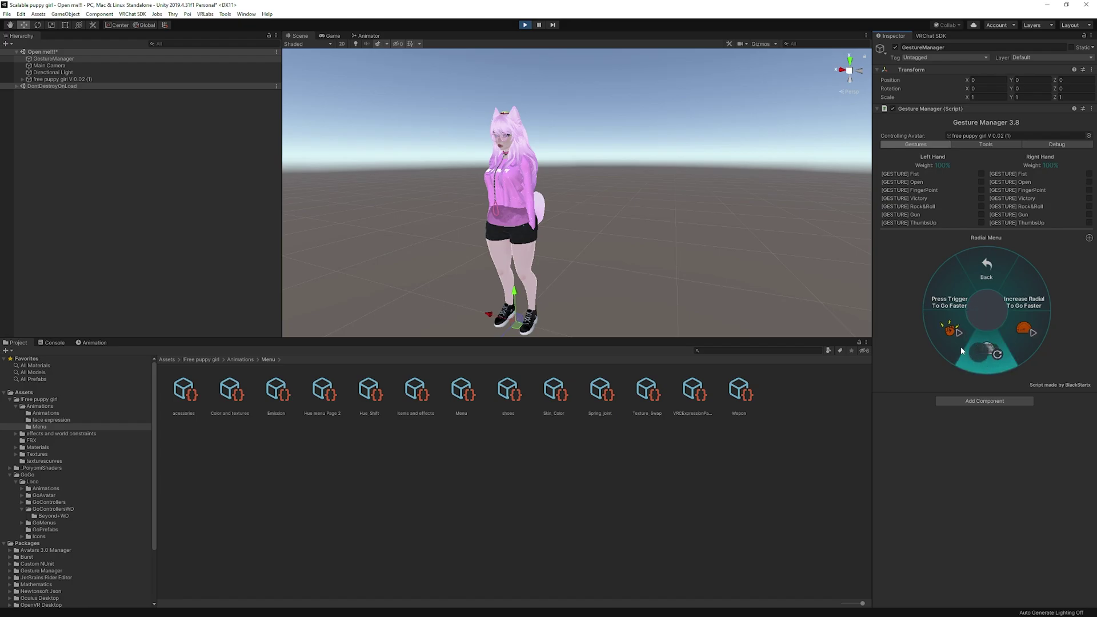
{"action": "left_click", "coordinate": [1006, 337]}
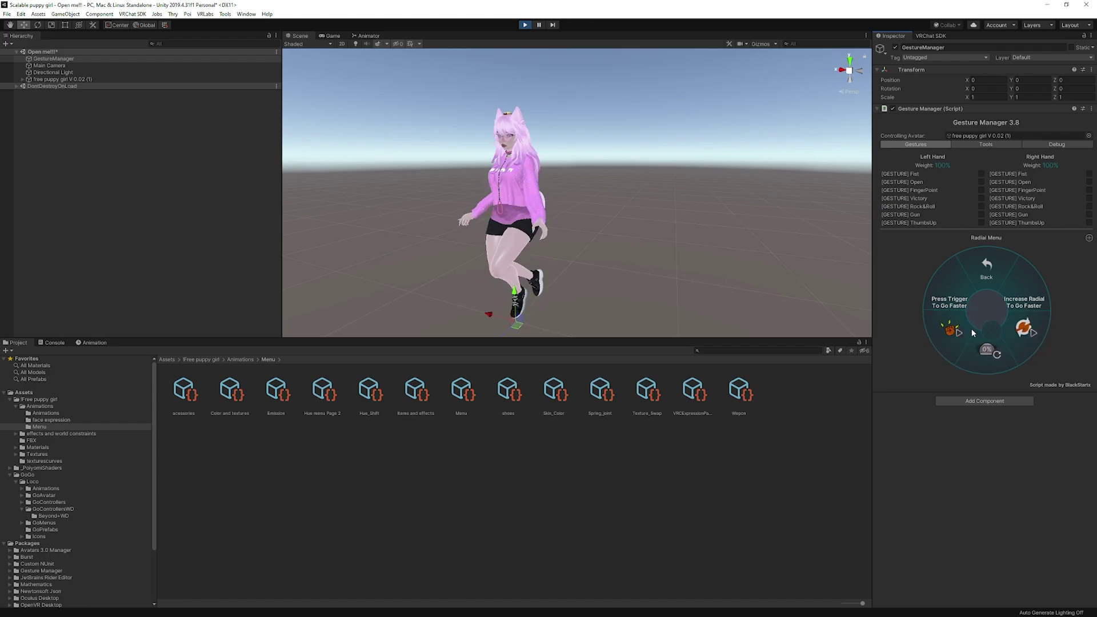
{"action": "left_click", "coordinate": [985, 283]}
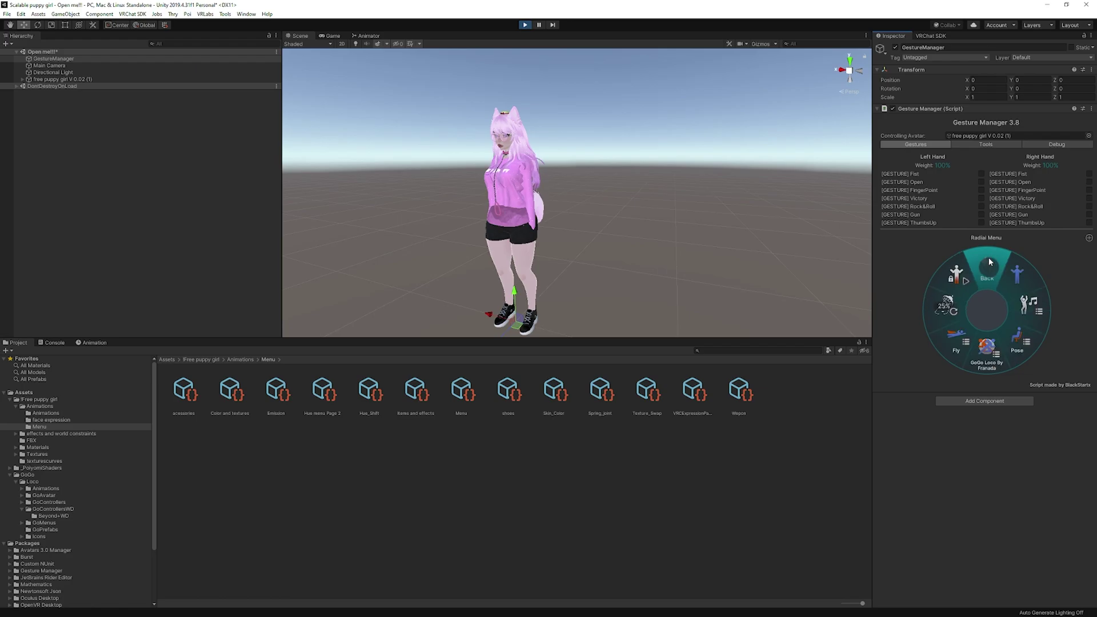
Reach the Scale submenu of GoGo Loco by Franada and test enlarging the avatar to about 67% on the scale dial
{"action": "left_click", "coordinate": [992, 354]}
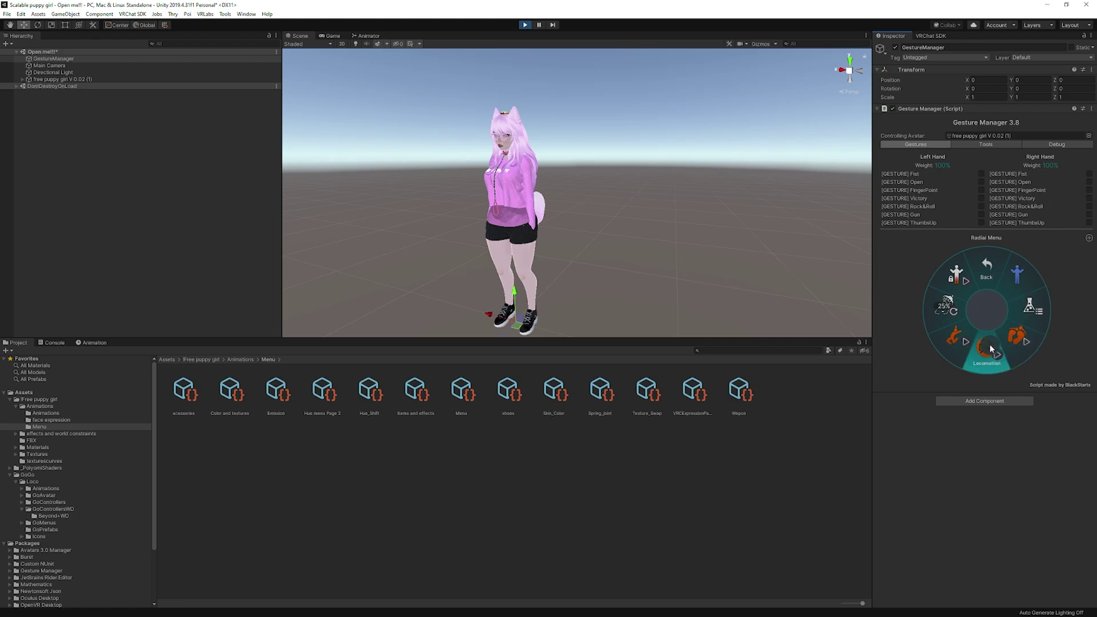
{"action": "left_click", "coordinate": [1026, 308]}
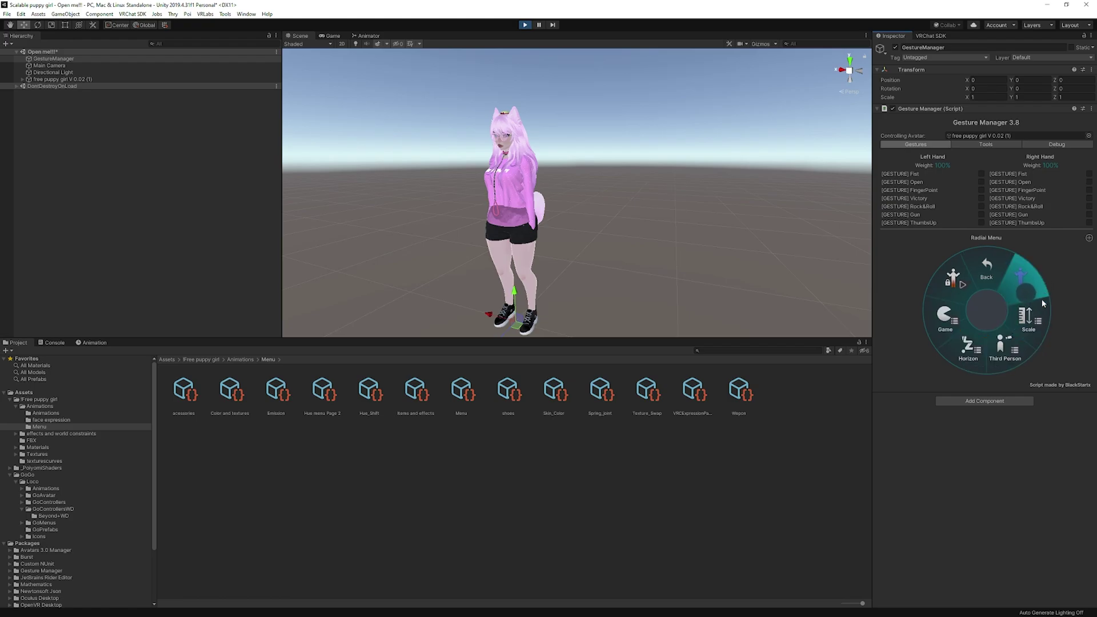
{"action": "left_click", "coordinate": [1028, 316]}
{"action": "left_click_drag", "start_coordinate": [1026, 335], "coordinate": [992, 345]}
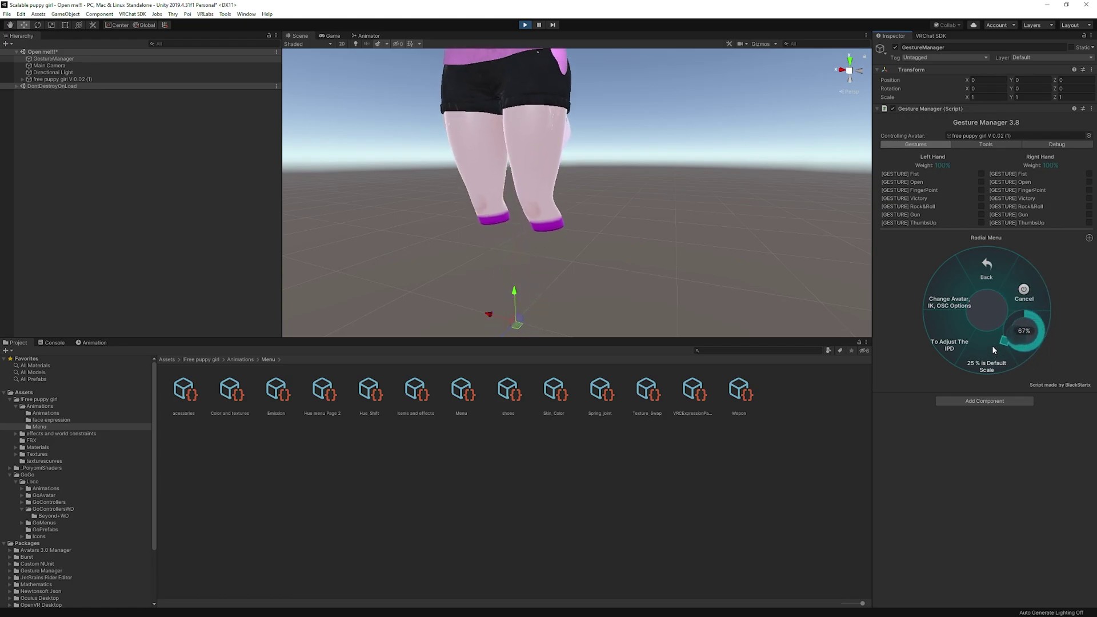
{"action": "right_click_drag", "start_coordinate": [697, 171], "coordinate": [776, 214]}
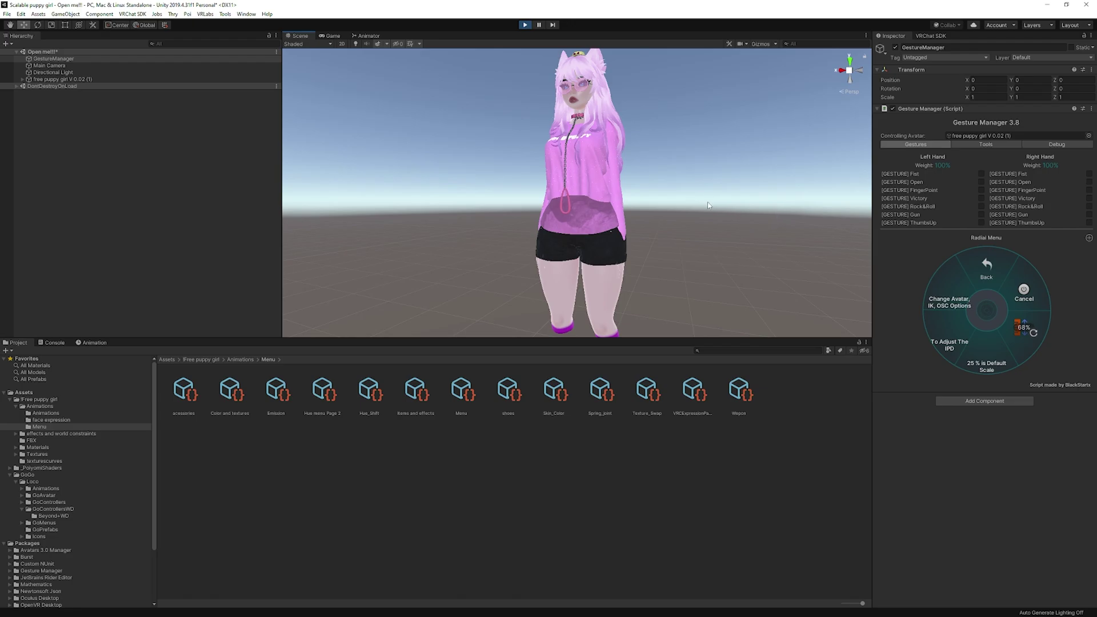
Test the avatar's scale dial at about 45%, view the avatar from the front, and stop play mode
{"action": "left_click_drag", "start_coordinate": [987, 310], "coordinate": [1018, 328]}
{"action": "right_click_drag", "start_coordinate": [690, 277], "coordinate": [630, 249]}
{"action": "key", "text": "w"}
{"action": "key", "text": "w"}
{"action": "key", "text": "s"}
{"action": "key", "text": "e"}
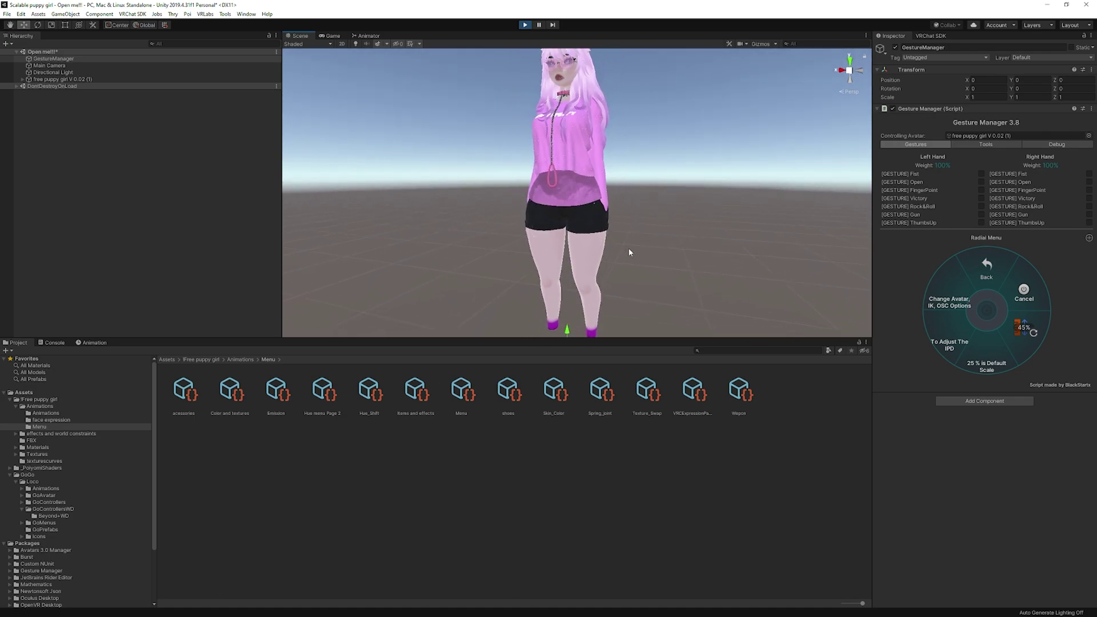
{"action": "left_click", "coordinate": [987, 268]}
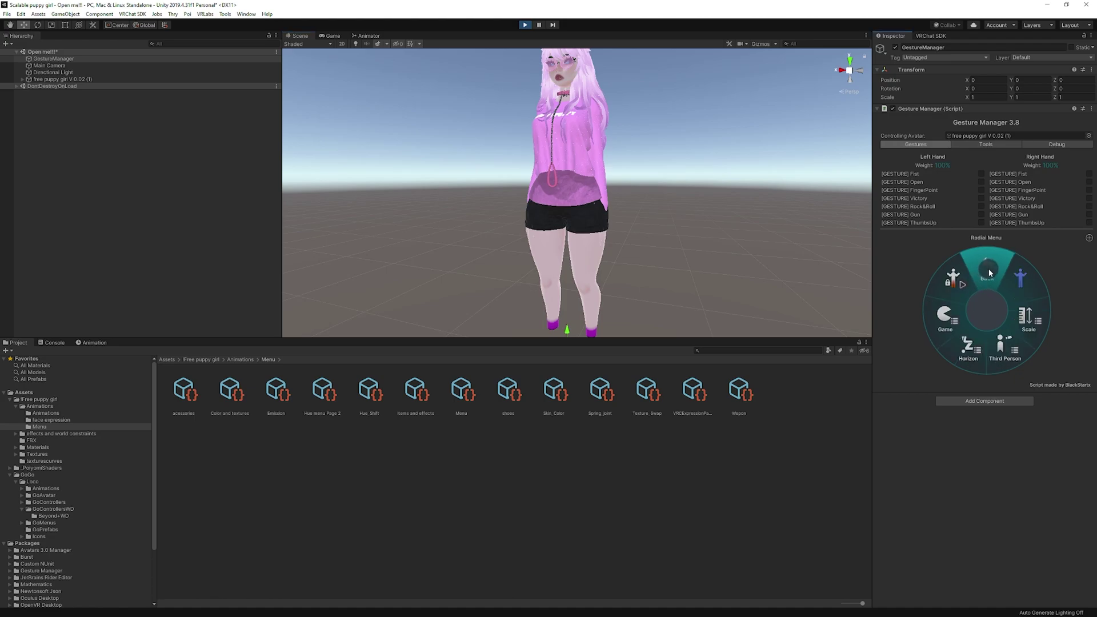
{"action": "left_click", "coordinate": [525, 25]}
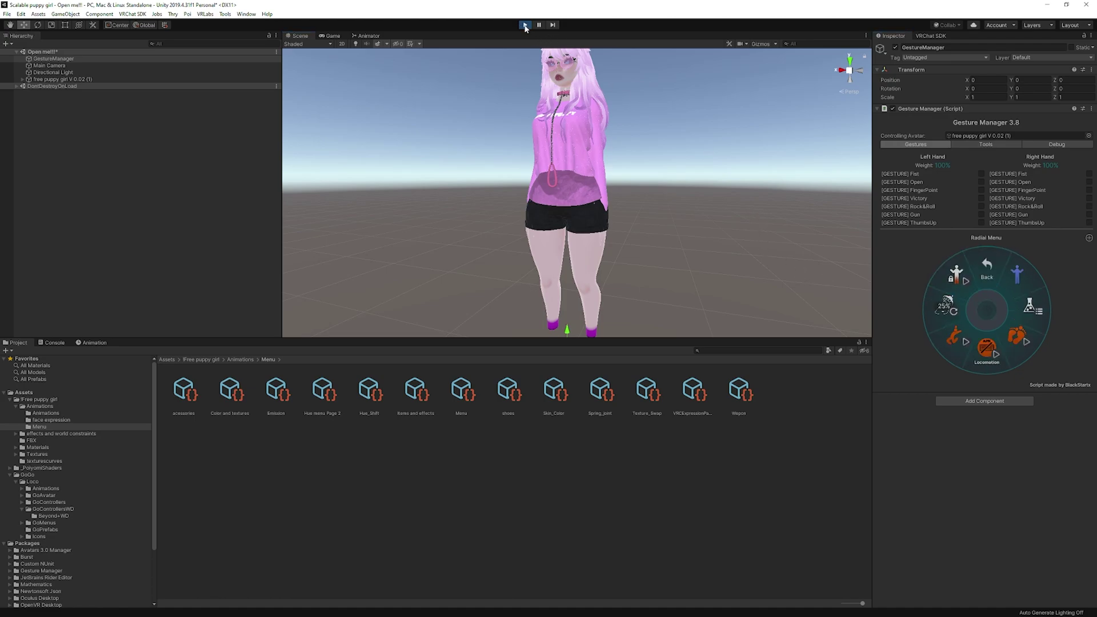
Inspect the free puppy girl avatar in the Scene view and locate its Puppy FX controller in the project
{"action": "left_click", "coordinate": [69, 79]}
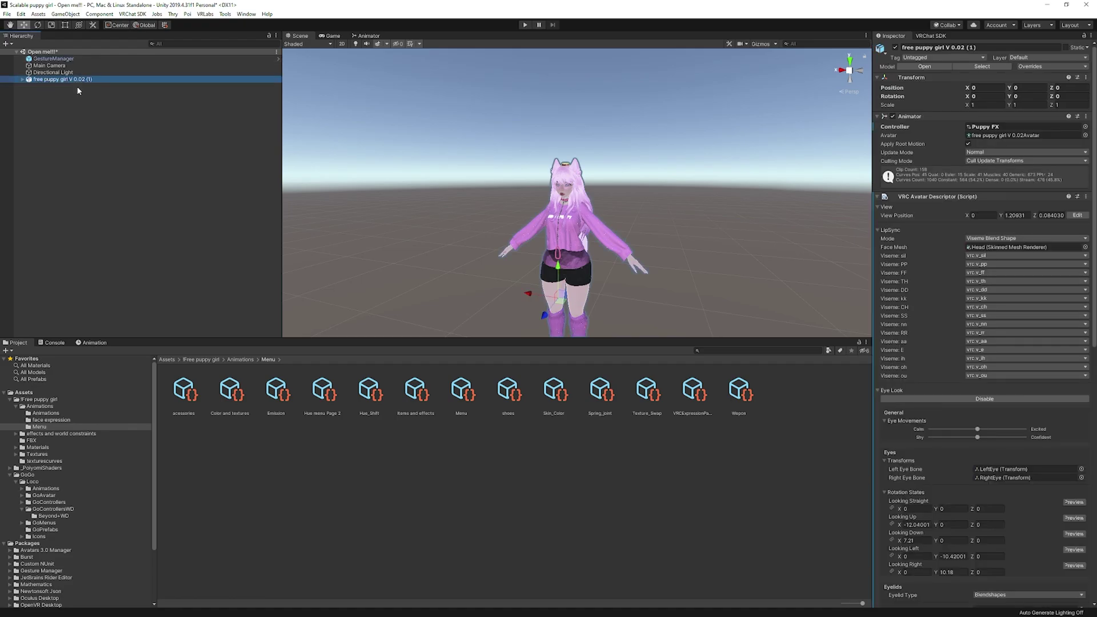
{"action": "scroll", "coordinate": [641, 284], "scroll_direction": "up", "scroll_amount": 3}
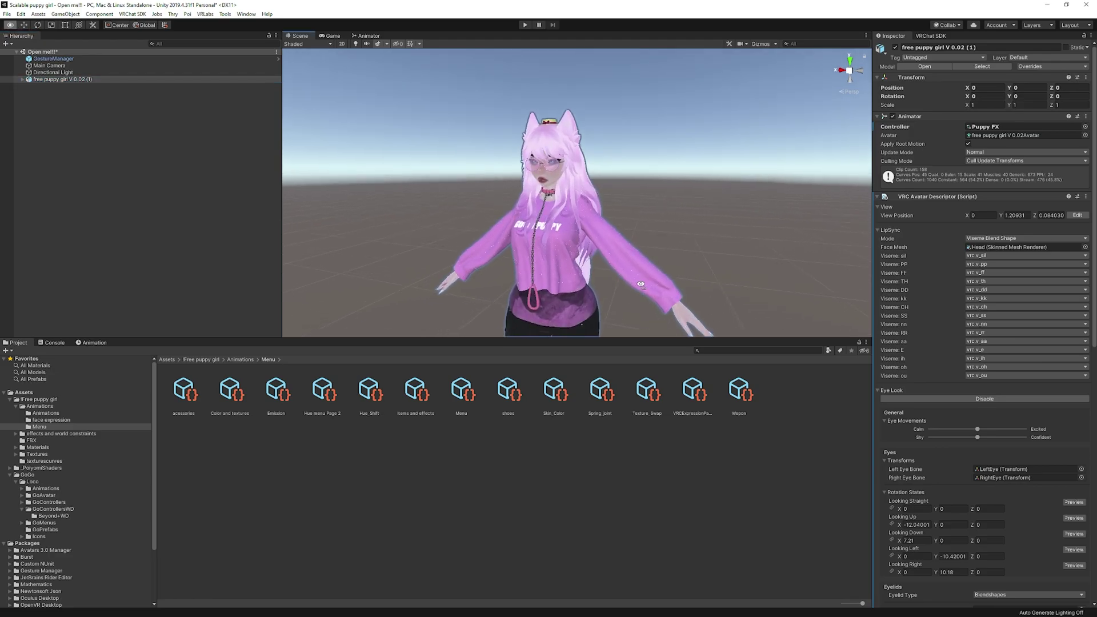
{"action": "scroll", "coordinate": [641, 284], "scroll_direction": "down", "scroll_amount": 4}
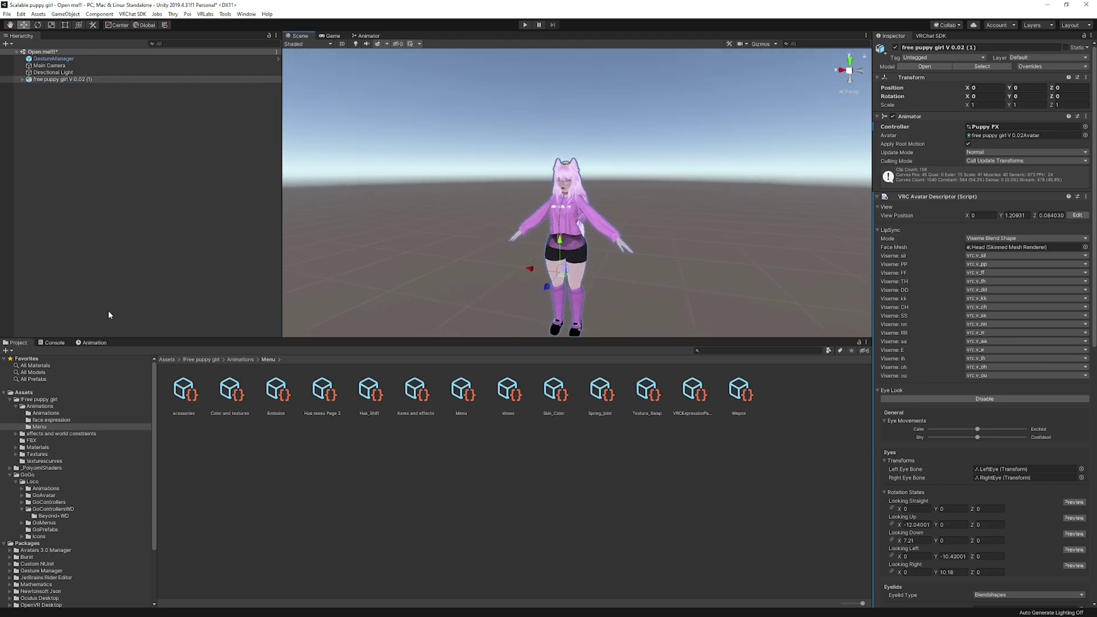
{"action": "left_click", "coordinate": [47, 80]}
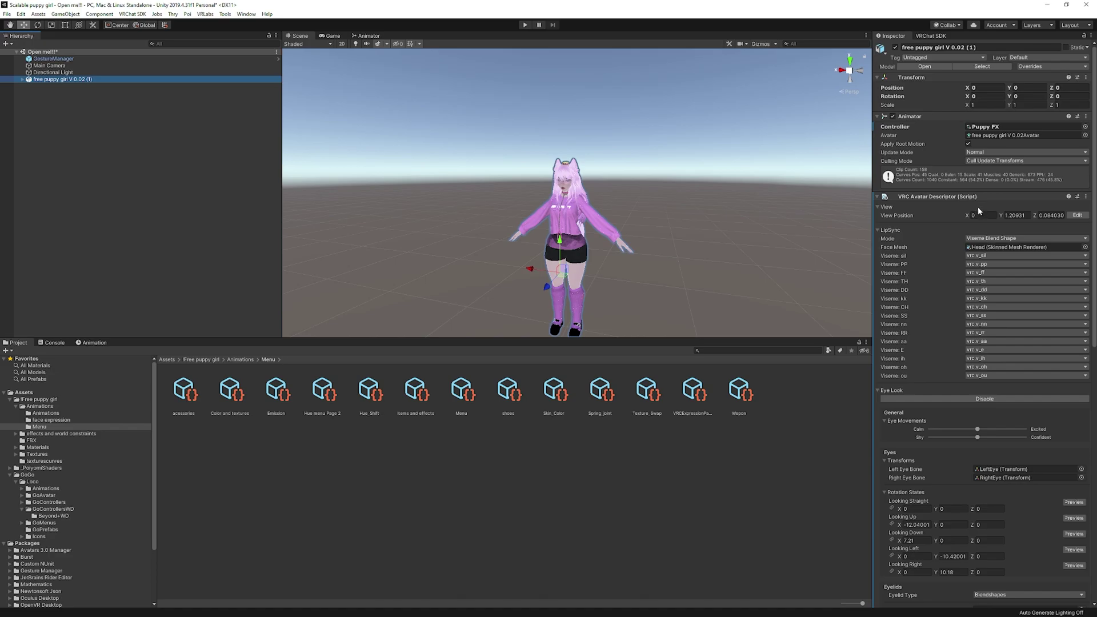
{"action": "left_click", "coordinate": [984, 128]}
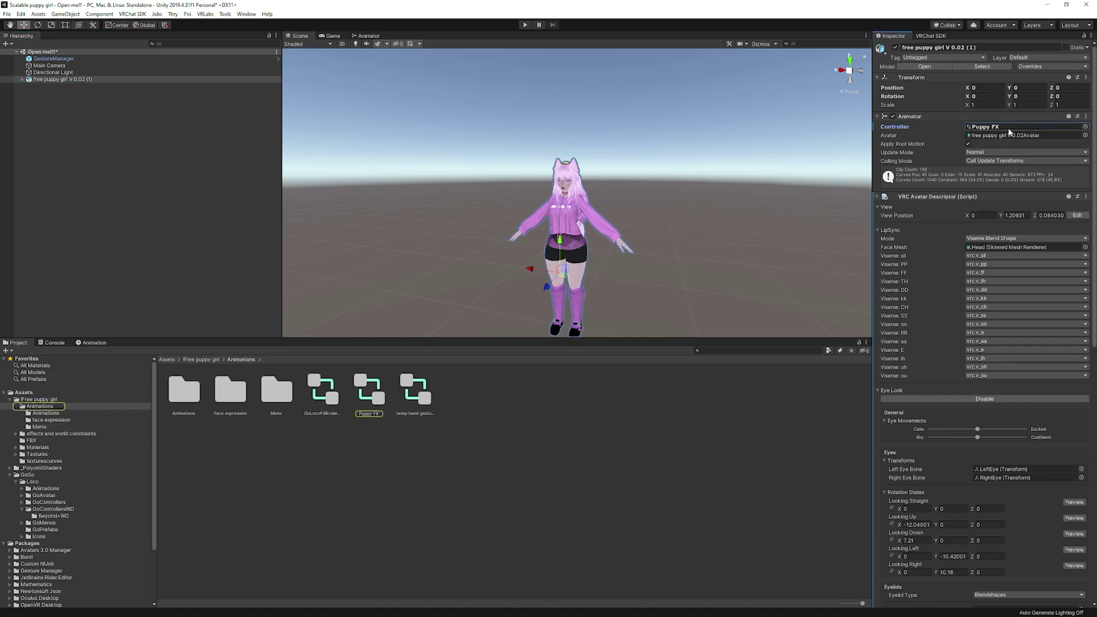
Display the Dissolve toggle clip in the Animation window with the free puppy girl avatar selected
{"action": "left_click", "coordinate": [68, 82]}
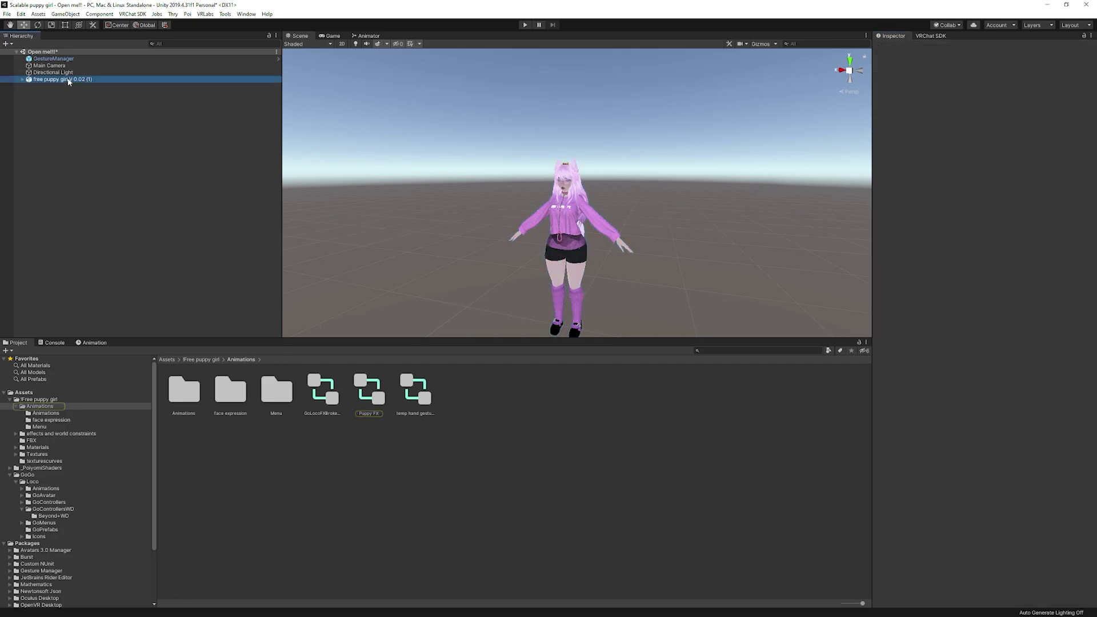
{"action": "left_click", "coordinate": [95, 343]}
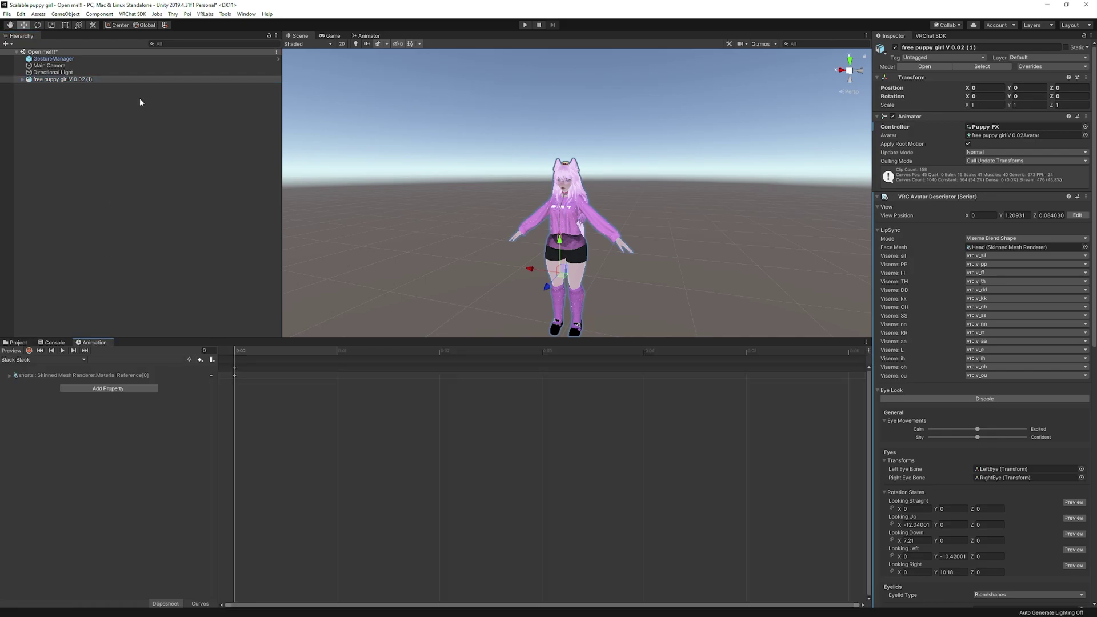
{"action": "left_click", "coordinate": [243, 14]}
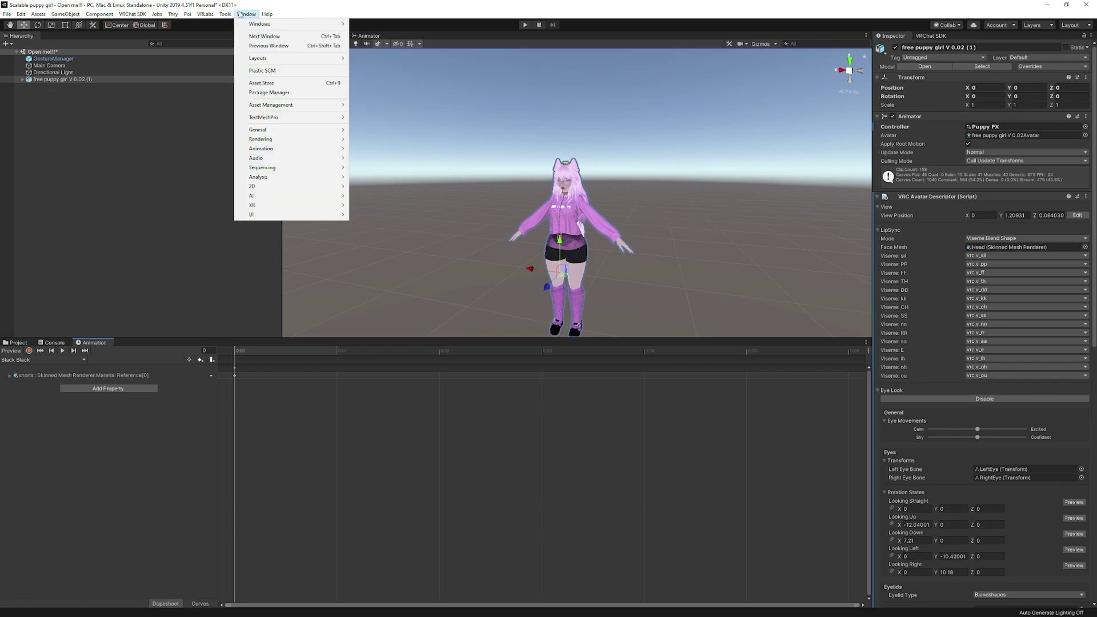
{"action": "mouse_move", "coordinate": [260, 24]}
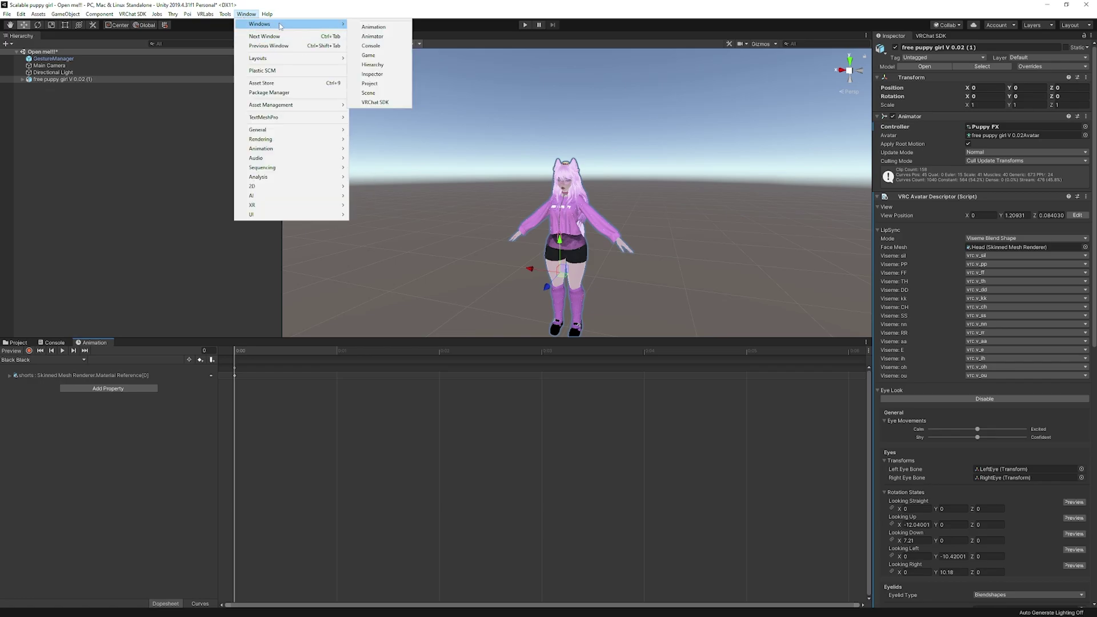
{"action": "left_click", "coordinate": [389, 29]}
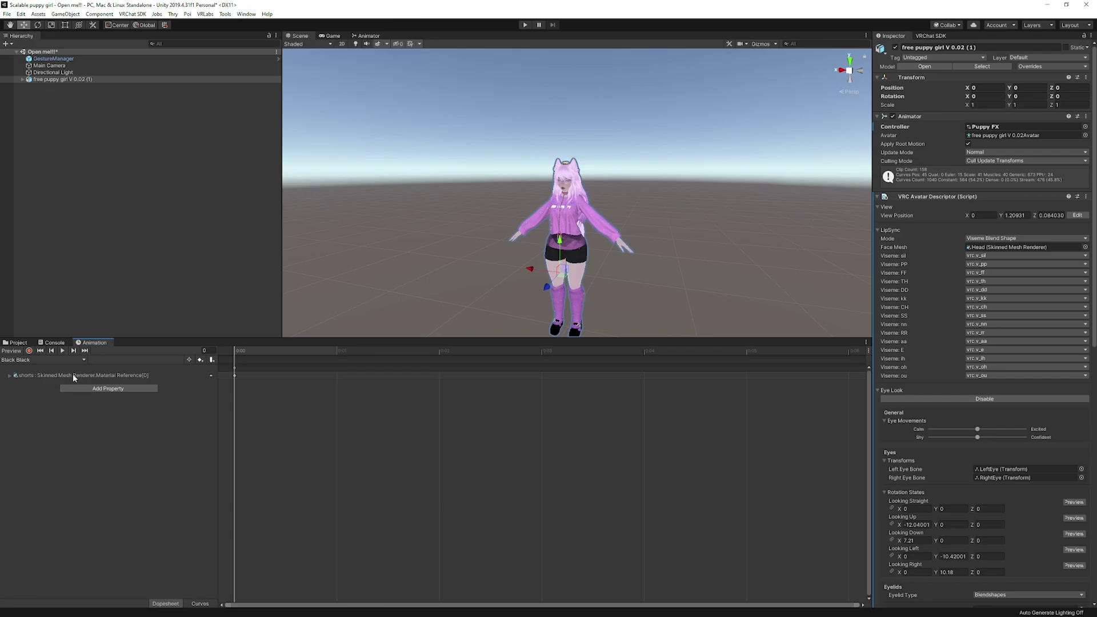
{"action": "left_click", "coordinate": [56, 361]}
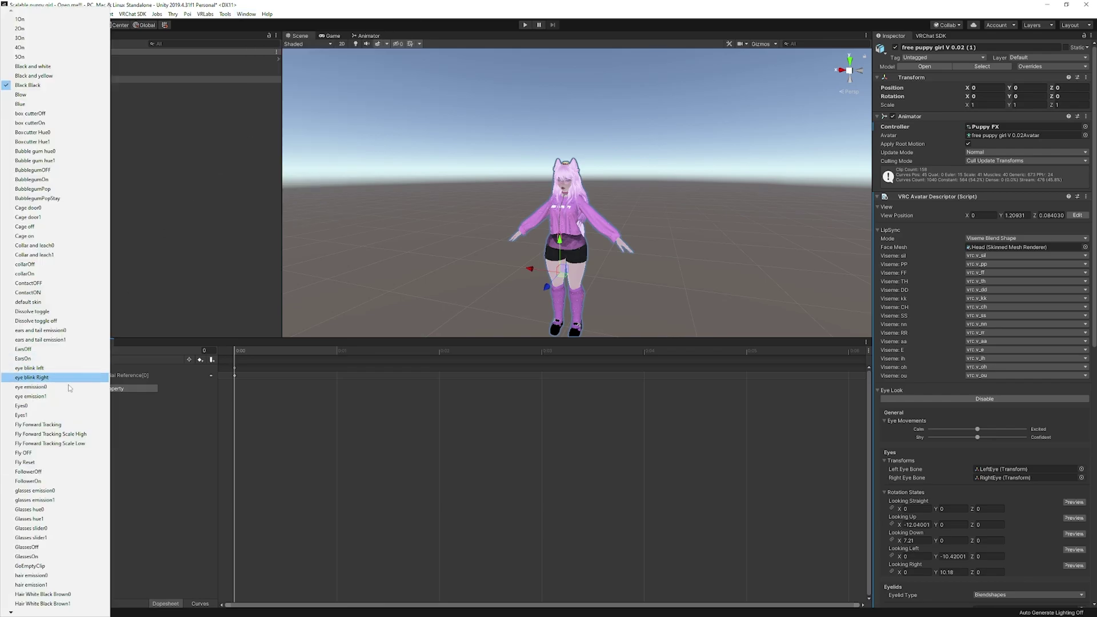
{"action": "mouse_move", "coordinate": [44, 613]}
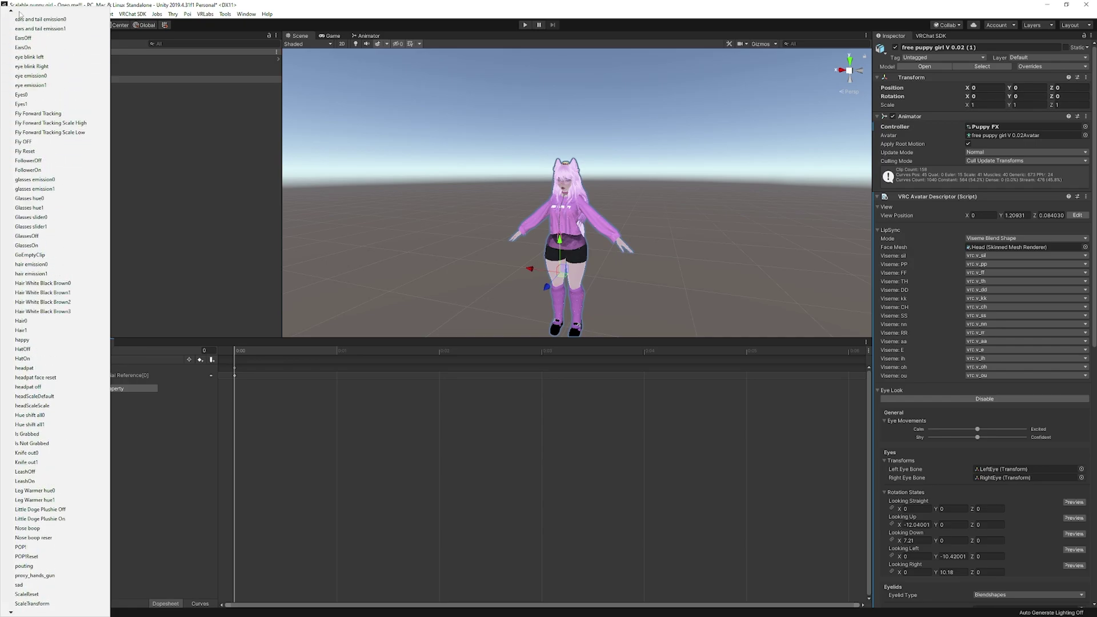
{"action": "left_click", "coordinate": [42, 50]}
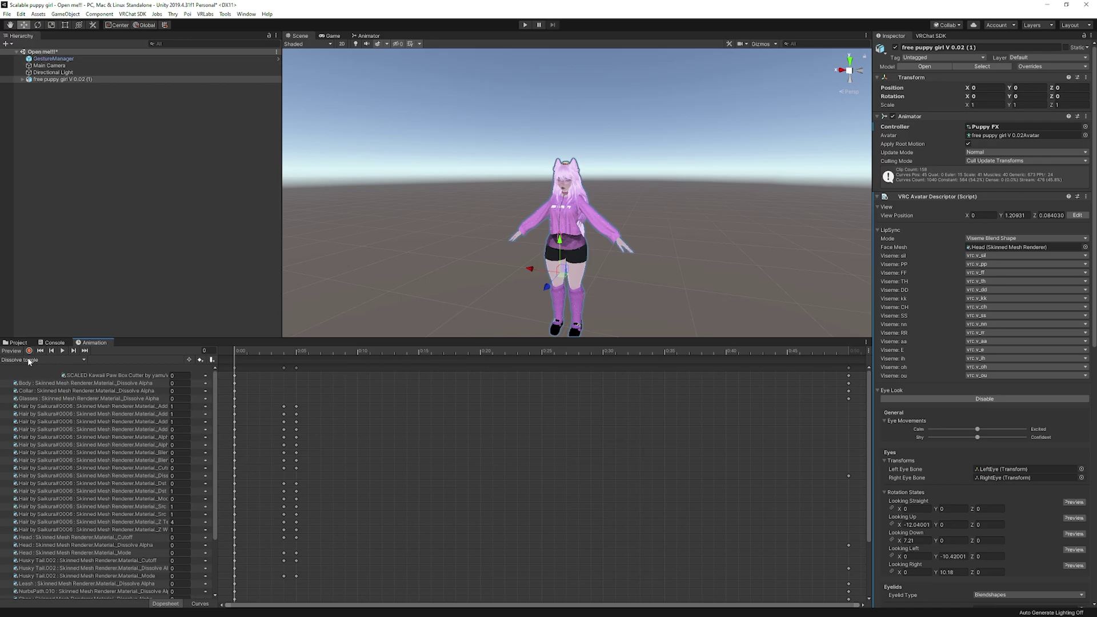
Examine the hair's animated material properties in the Dissolve toggle clip
{"action": "left_click", "coordinate": [92, 421]}
{"action": "left_click", "coordinate": [91, 399]}
{"action": "left_click", "coordinate": [105, 445]}
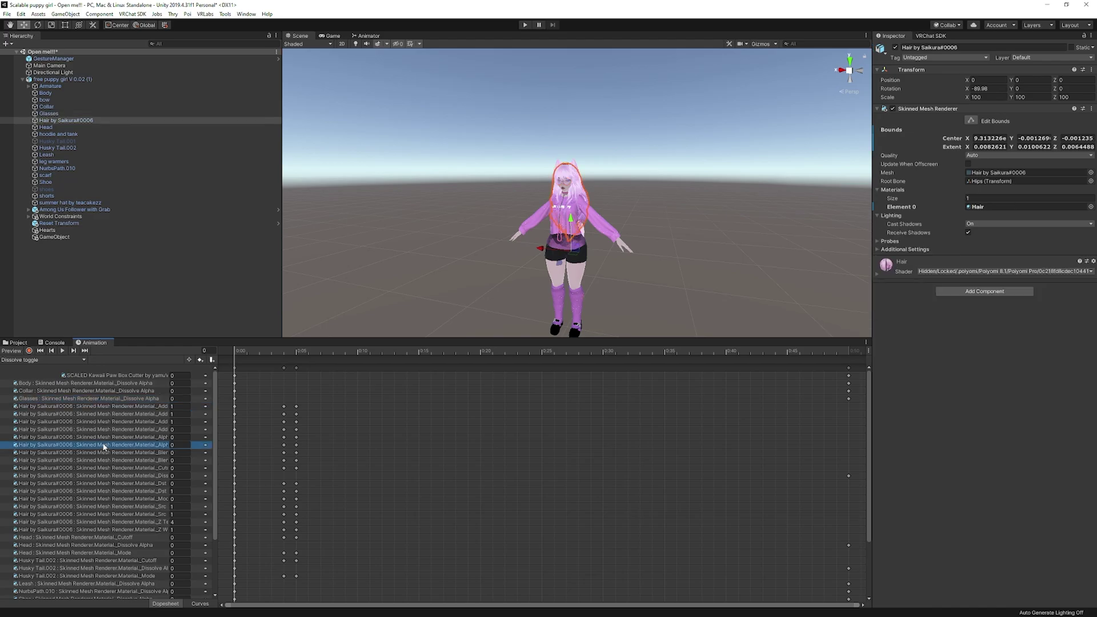
{"action": "left_click", "coordinate": [107, 483]}
{"action": "left_click", "coordinate": [108, 499]}
{"action": "left_click", "coordinate": [107, 530]}
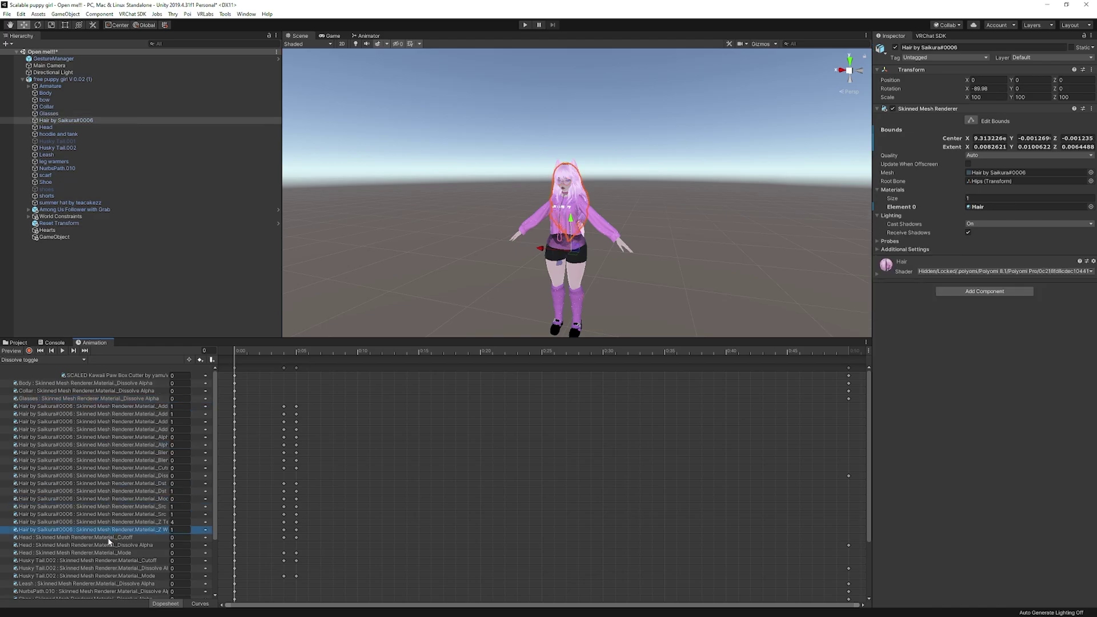
{"action": "scroll", "coordinate": [106, 558], "scroll_direction": "down", "scroll_amount": 5}
{"action": "left_click", "coordinate": [105, 553]}
{"action": "left_click", "coordinate": [106, 515]}
{"action": "left_click", "coordinate": [107, 446]}
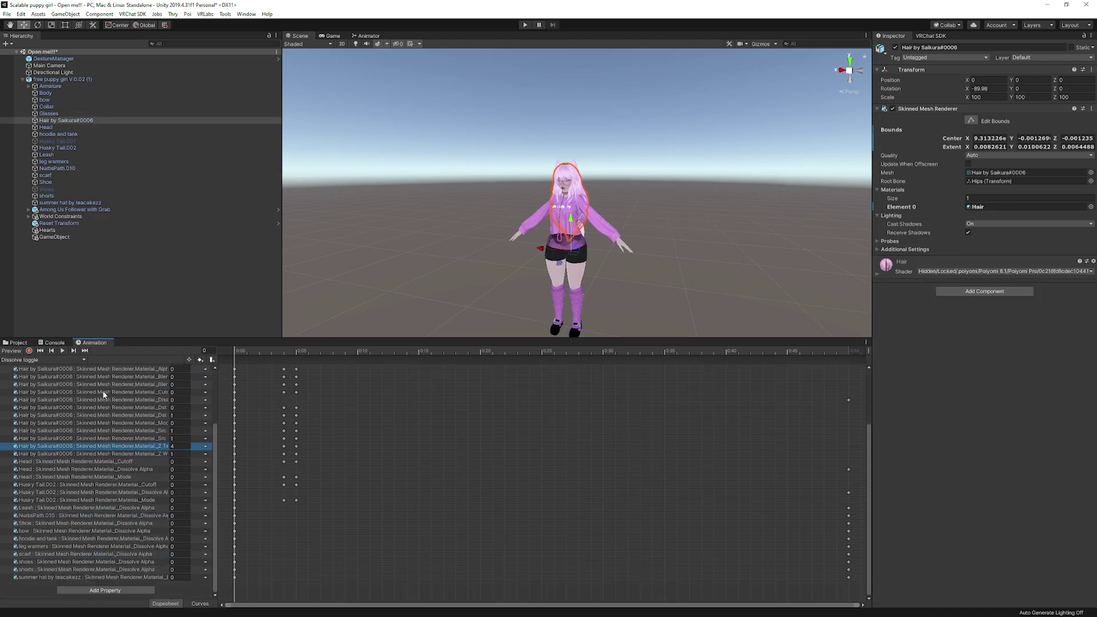
{"action": "left_click", "coordinate": [108, 393]}
{"action": "scroll", "coordinate": [103, 431], "scroll_direction": "up", "scroll_amount": 4}
{"action": "left_click", "coordinate": [108, 416]}
{"action": "left_click", "coordinate": [98, 476]}
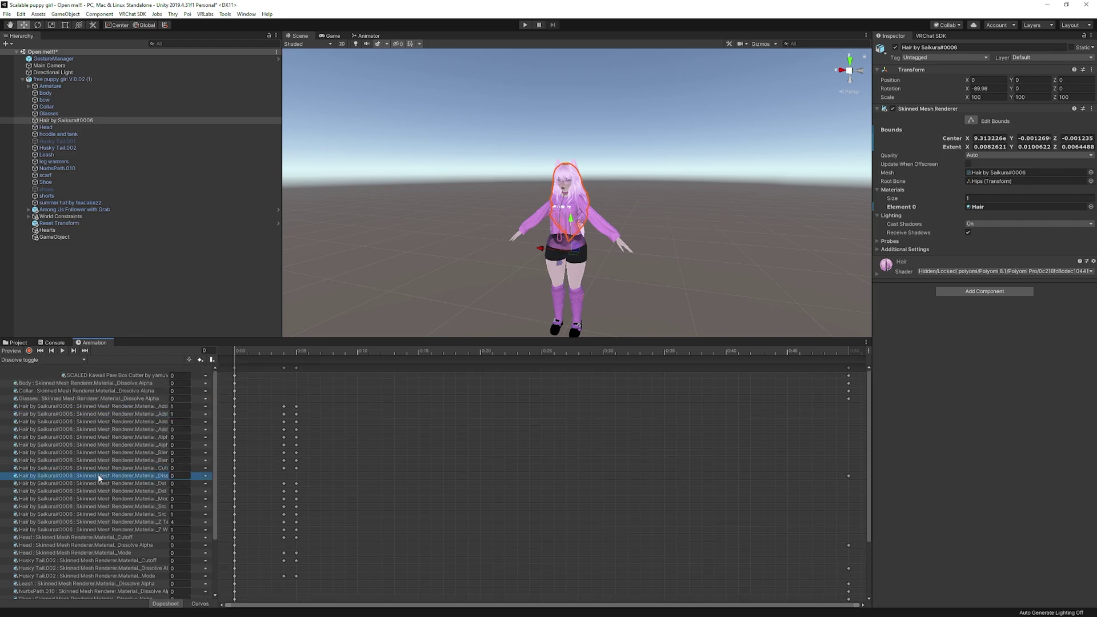
Unlock all of the free puppy girl avatar's materials with Thry
{"action": "left_click", "coordinate": [63, 79]}
{"action": "right_click", "coordinate": [65, 79]}
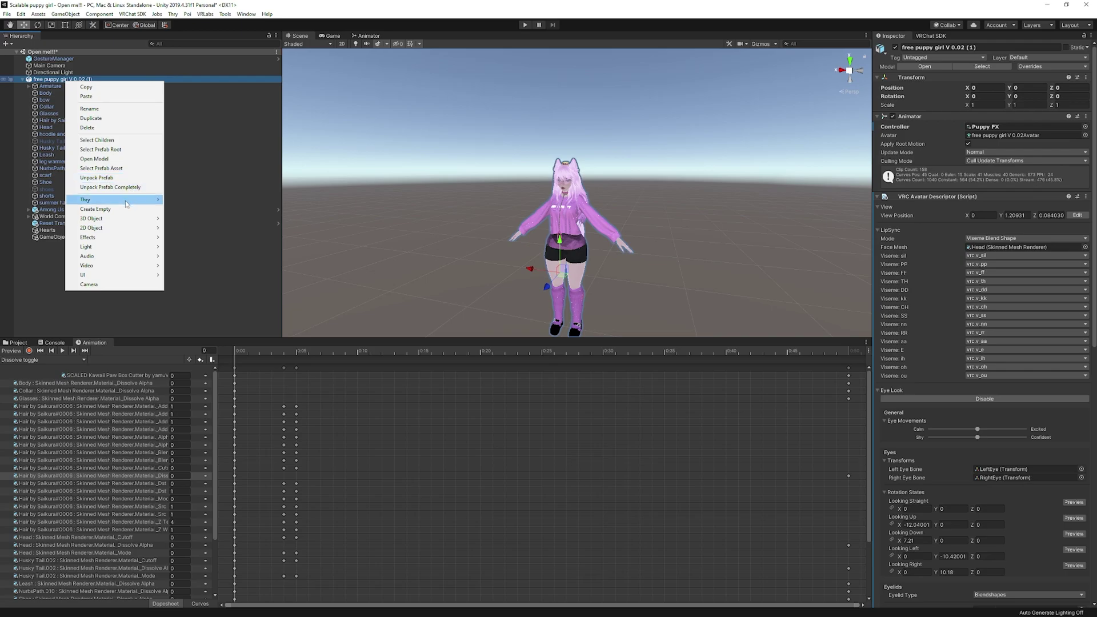
{"action": "mouse_move", "coordinate": [129, 201]}
{"action": "mouse_move", "coordinate": [195, 200]}
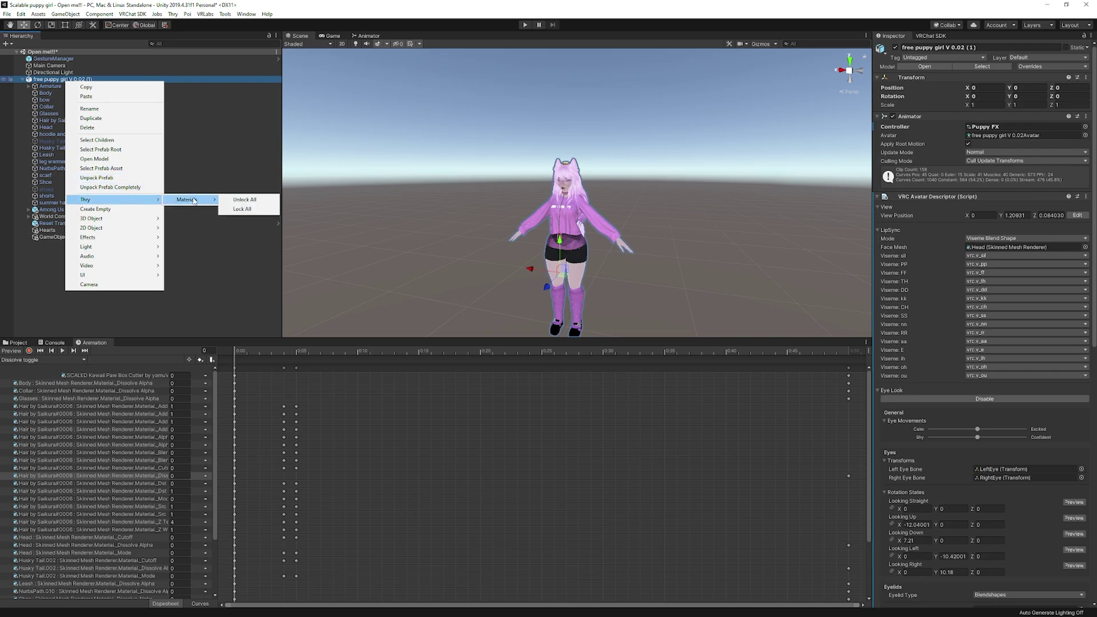
{"action": "left_click", "coordinate": [260, 200]}
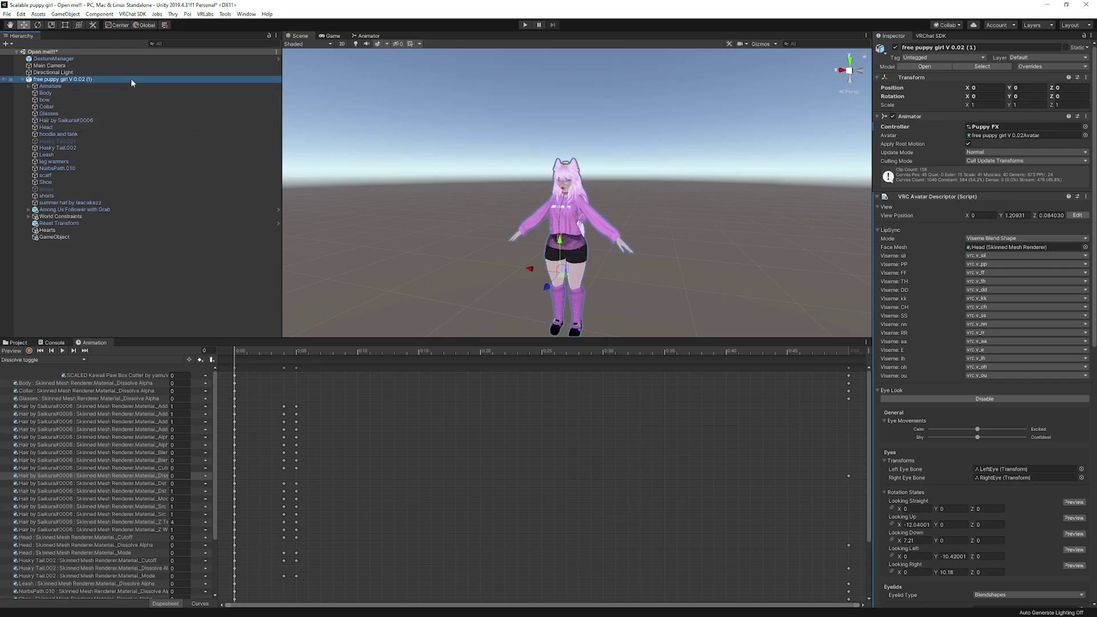
Go to the Materials folder of the free puppy girl assets and display the Hair material's shader settings
{"action": "left_click", "coordinate": [17, 344]}
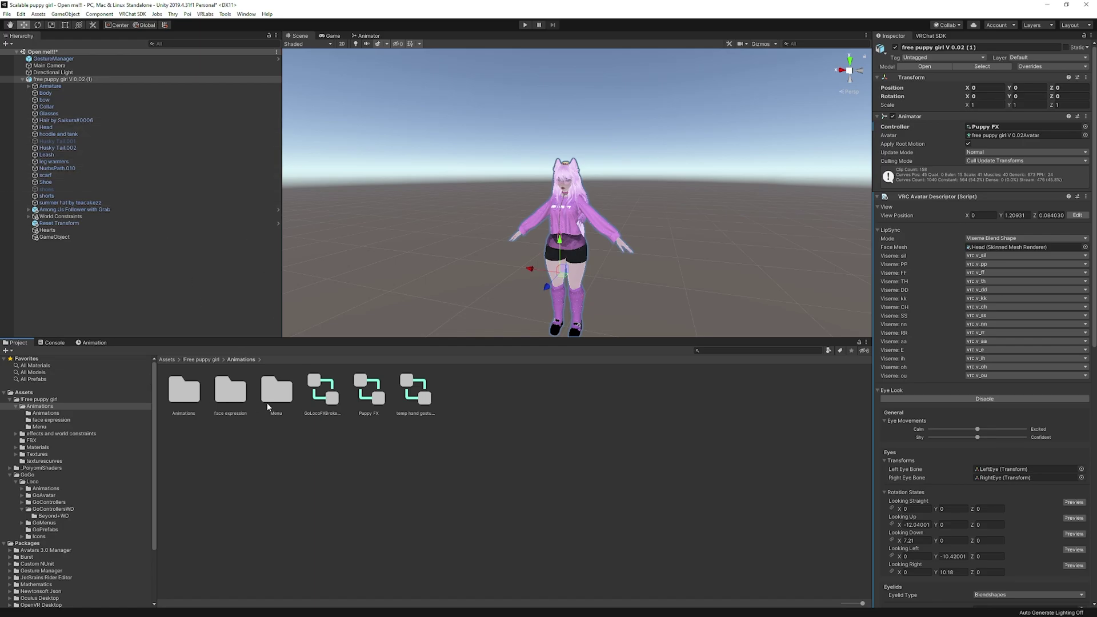
{"action": "left_click", "coordinate": [200, 359]}
{"action": "left_click", "coordinate": [326, 394]}
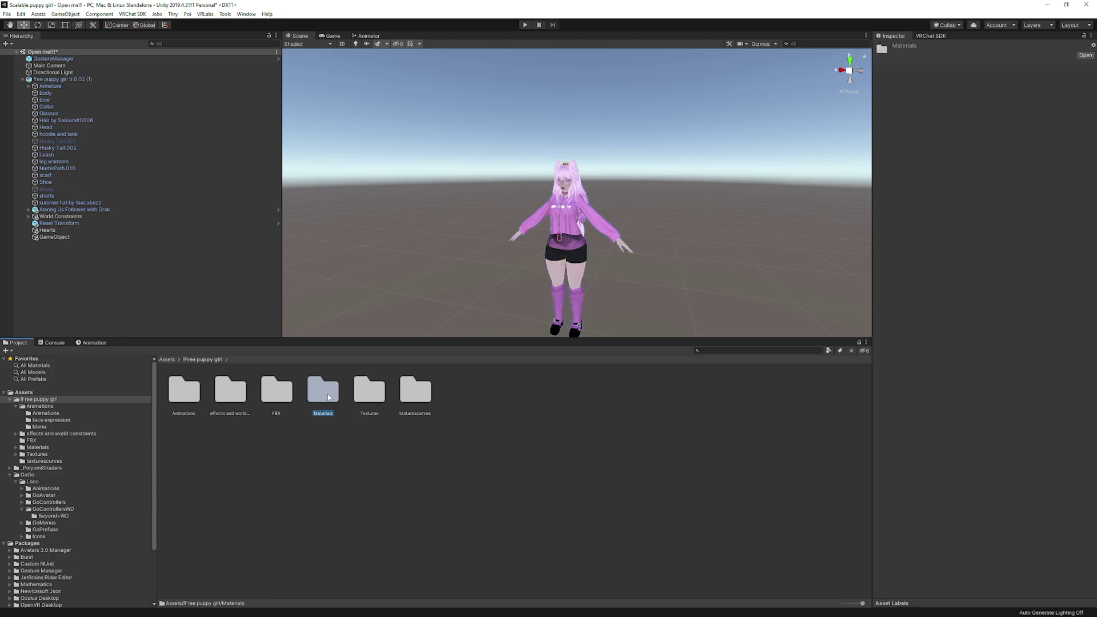
{"action": "double_click", "coordinate": [329, 398]}
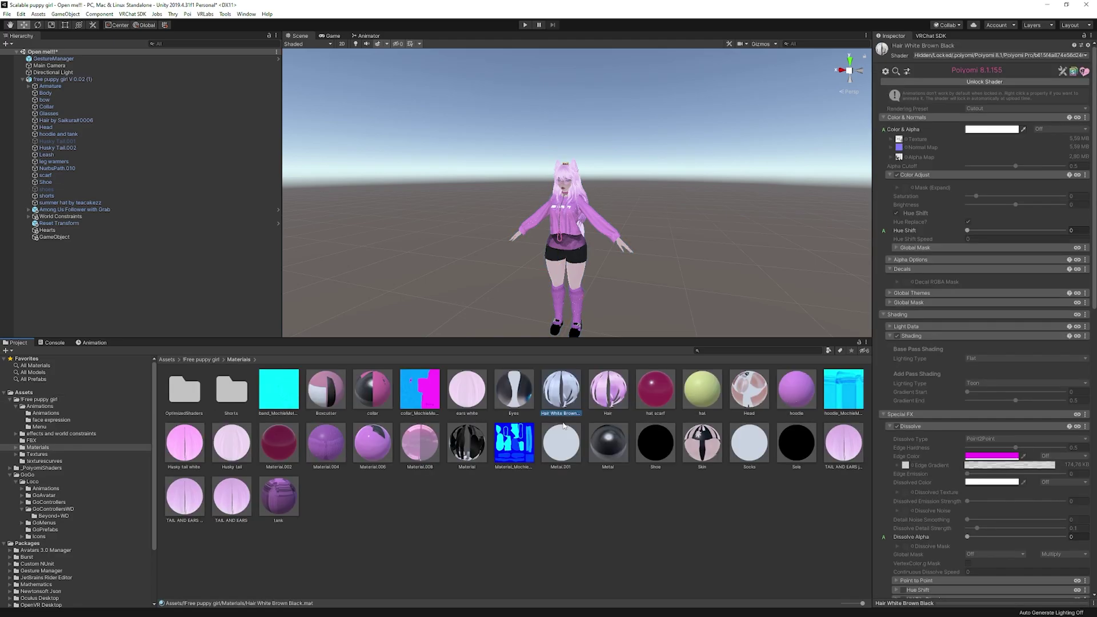
{"action": "left_click", "coordinate": [609, 390]}
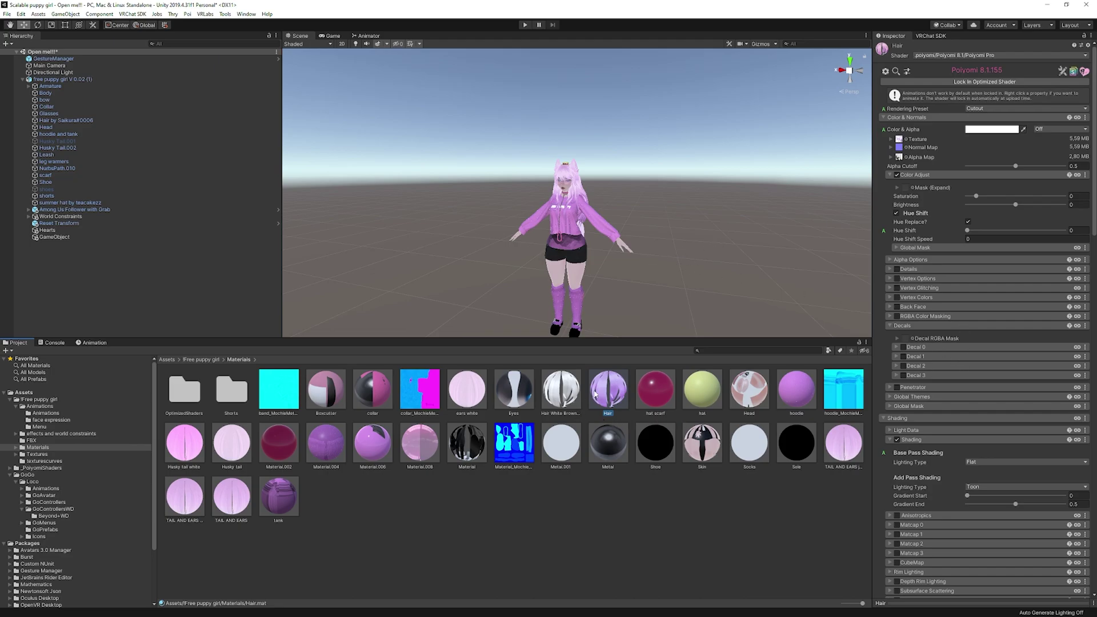
Select the free puppy girl avatar in the scene and review its avatar descriptor, playable layers and expressions settings
{"action": "left_click", "coordinate": [580, 311]}
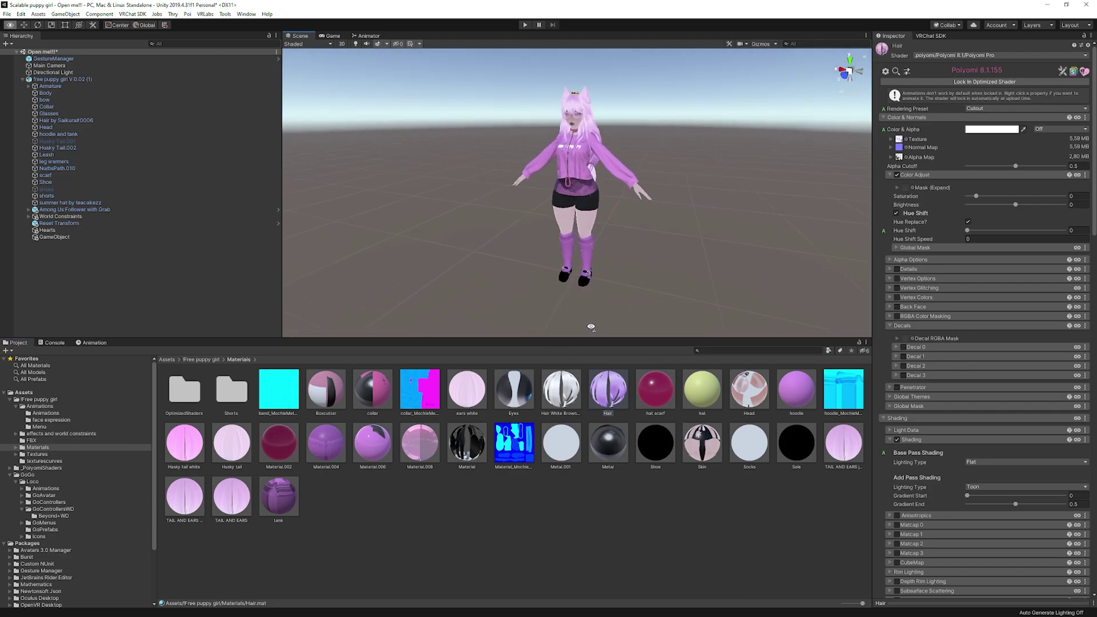
{"action": "key", "text": "f"}
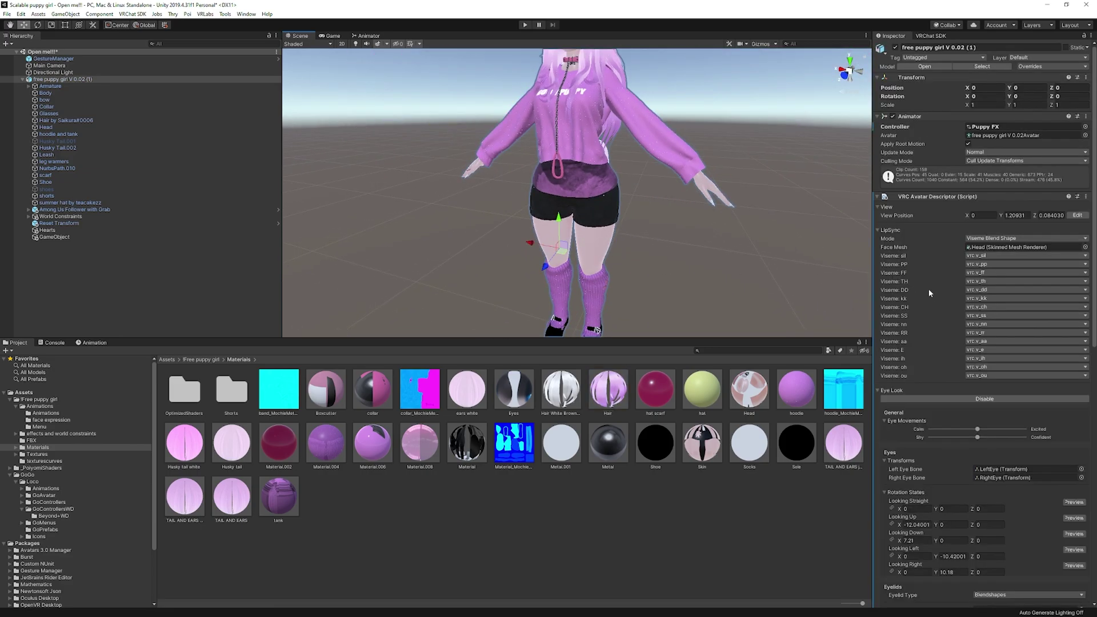
{"action": "scroll", "coordinate": [975, 330], "scroll_direction": "down", "scroll_amount": 15}
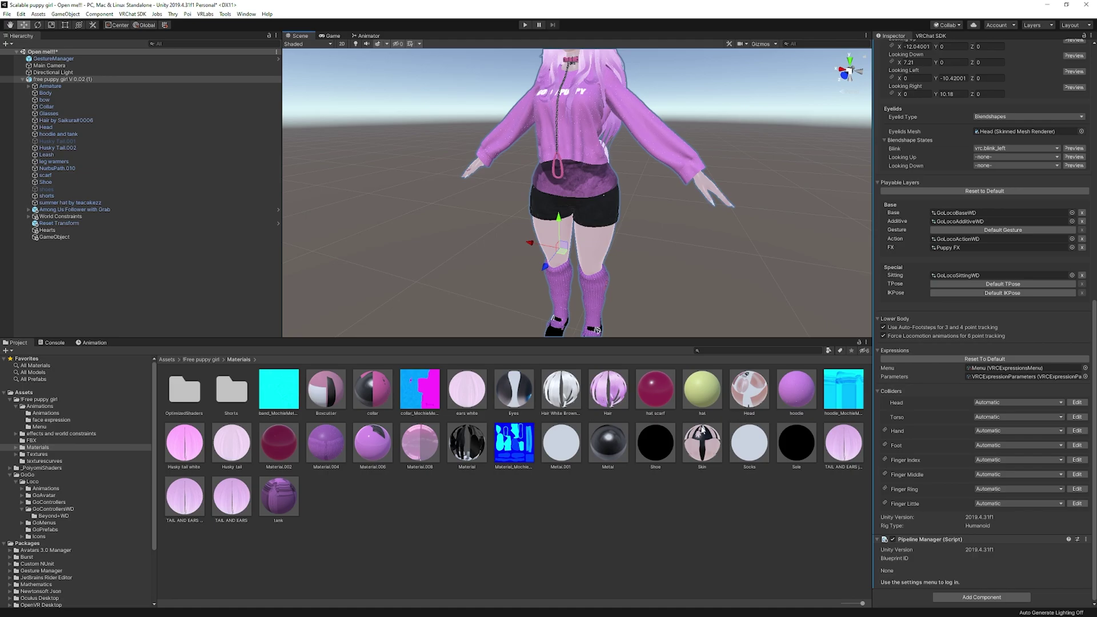
Select the avatar's Body mesh and expand the Point to Point dissolve settings of its Skin material
{"action": "left_click", "coordinate": [605, 250]}
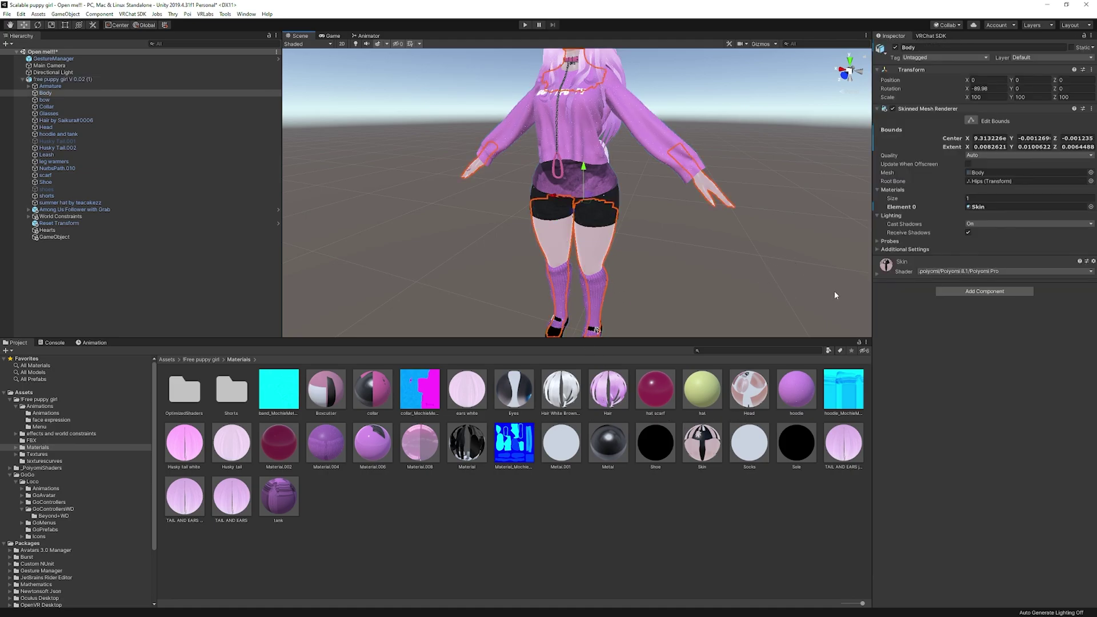
{"action": "scroll", "coordinate": [753, 275], "scroll_direction": "up", "scroll_amount": 3}
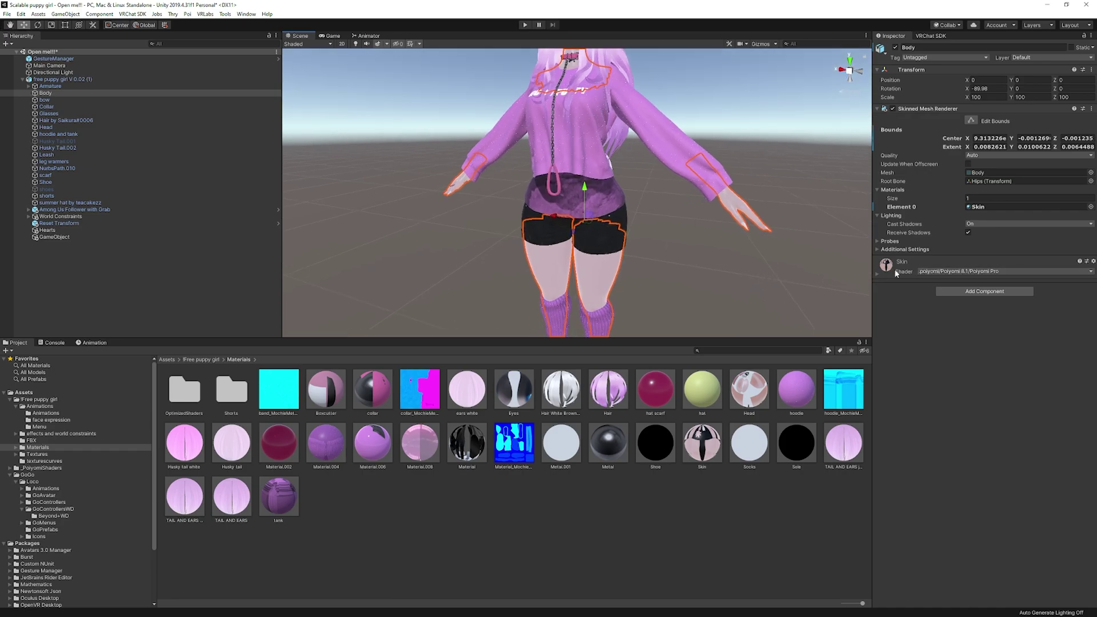
{"action": "left_click", "coordinate": [877, 271]}
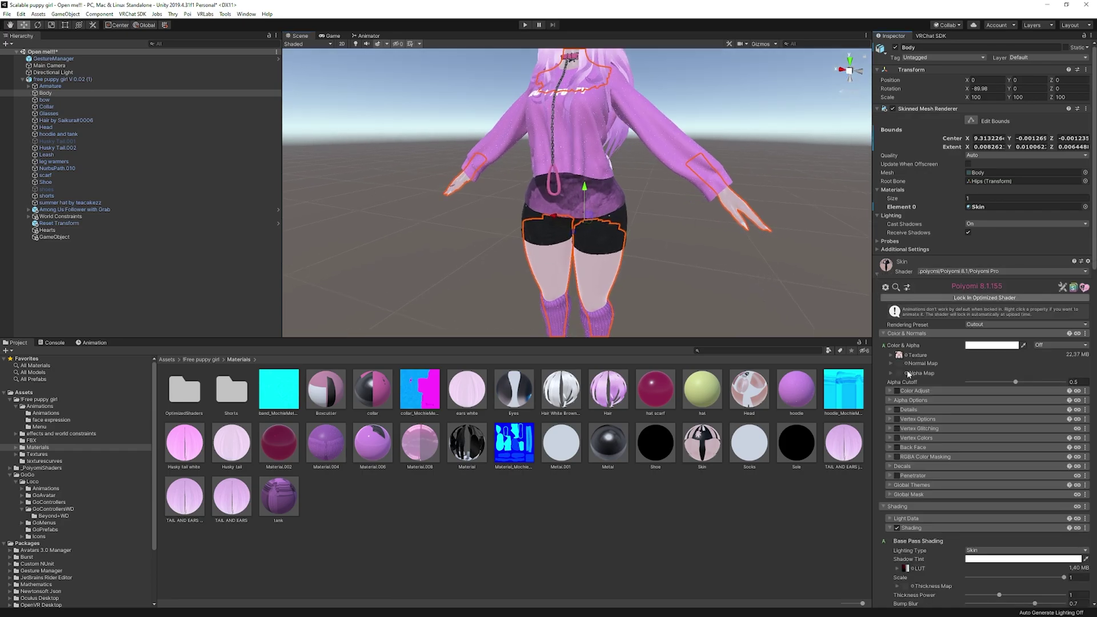
{"action": "scroll", "coordinate": [915, 386], "scroll_direction": "down", "scroll_amount": 3}
{"action": "scroll", "coordinate": [915, 385], "scroll_direction": "down", "scroll_amount": 6}
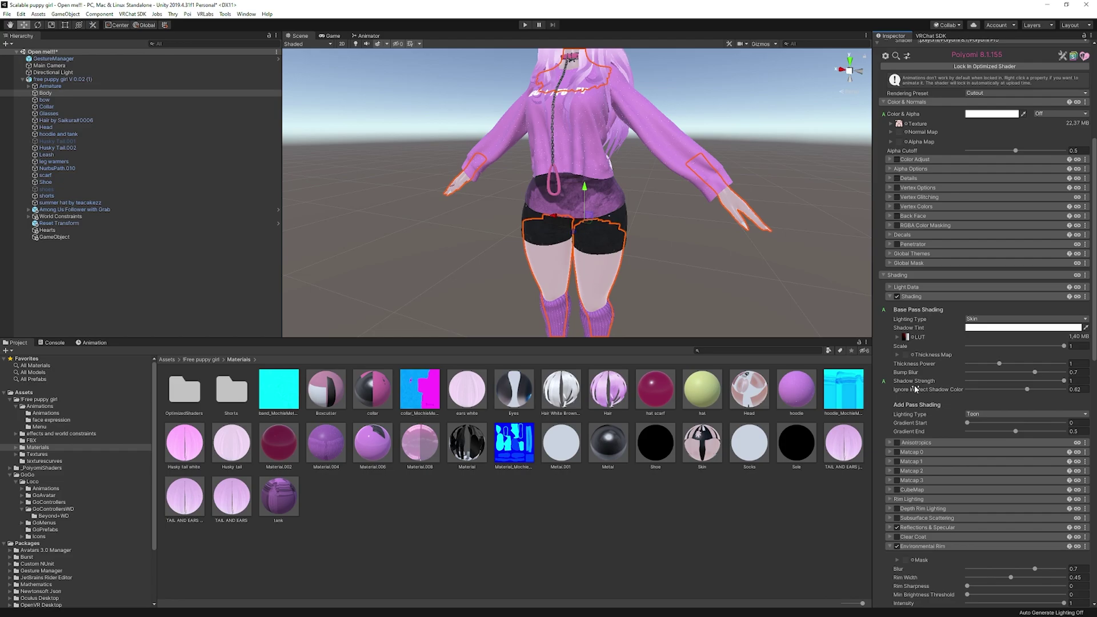
{"action": "scroll", "coordinate": [915, 388], "scroll_direction": "down", "scroll_amount": 6}
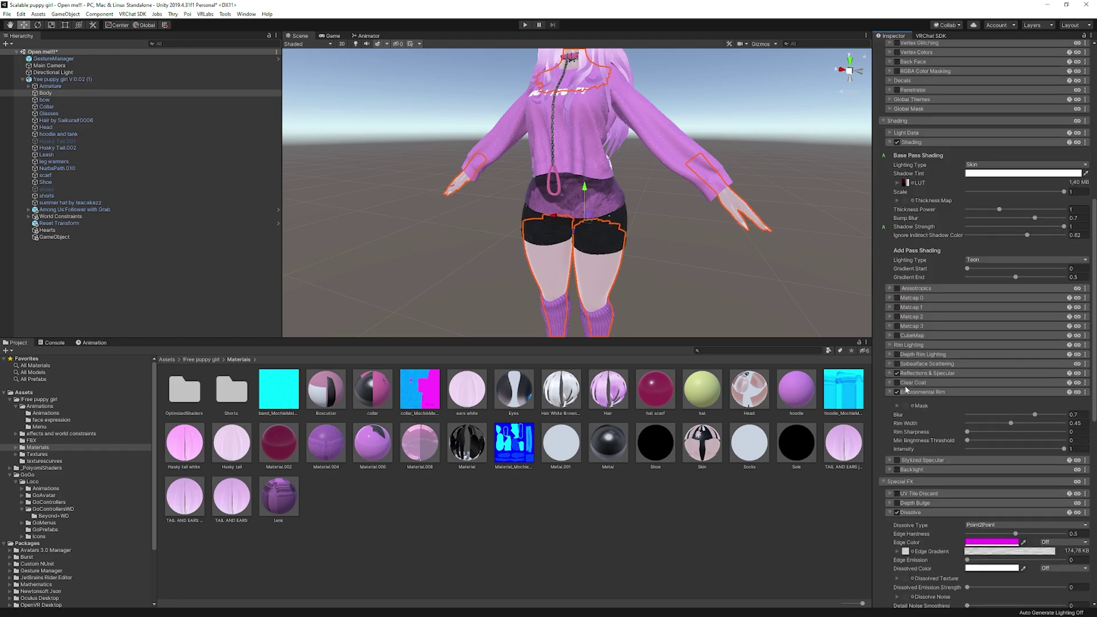
{"action": "scroll", "coordinate": [906, 389], "scroll_direction": "down", "scroll_amount": 3}
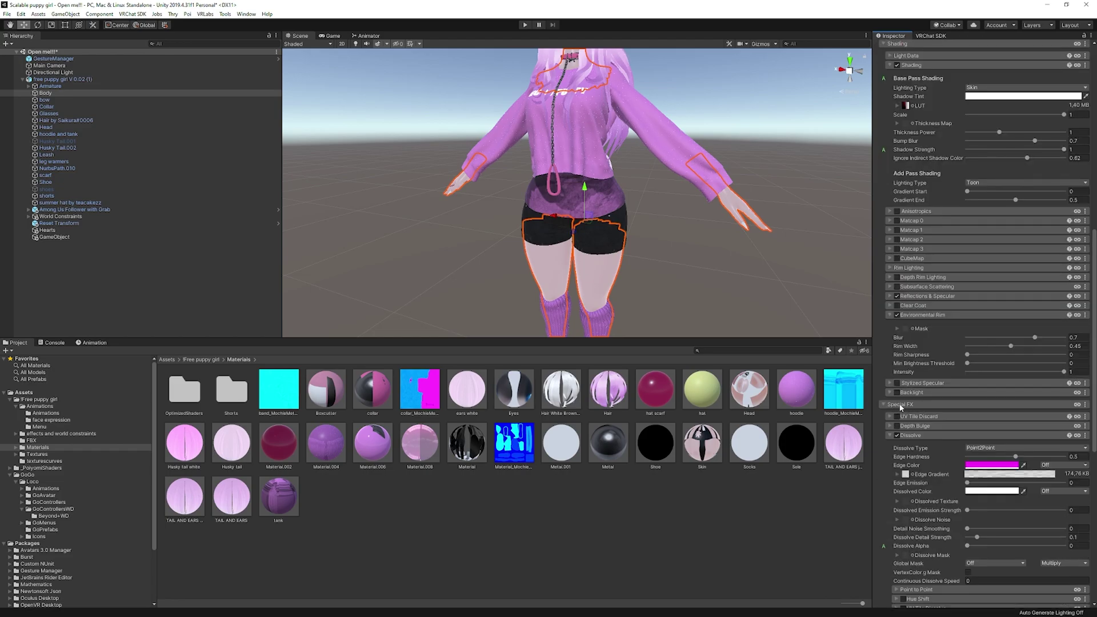
{"action": "scroll", "coordinate": [900, 407], "scroll_direction": "down", "scroll_amount": 3}
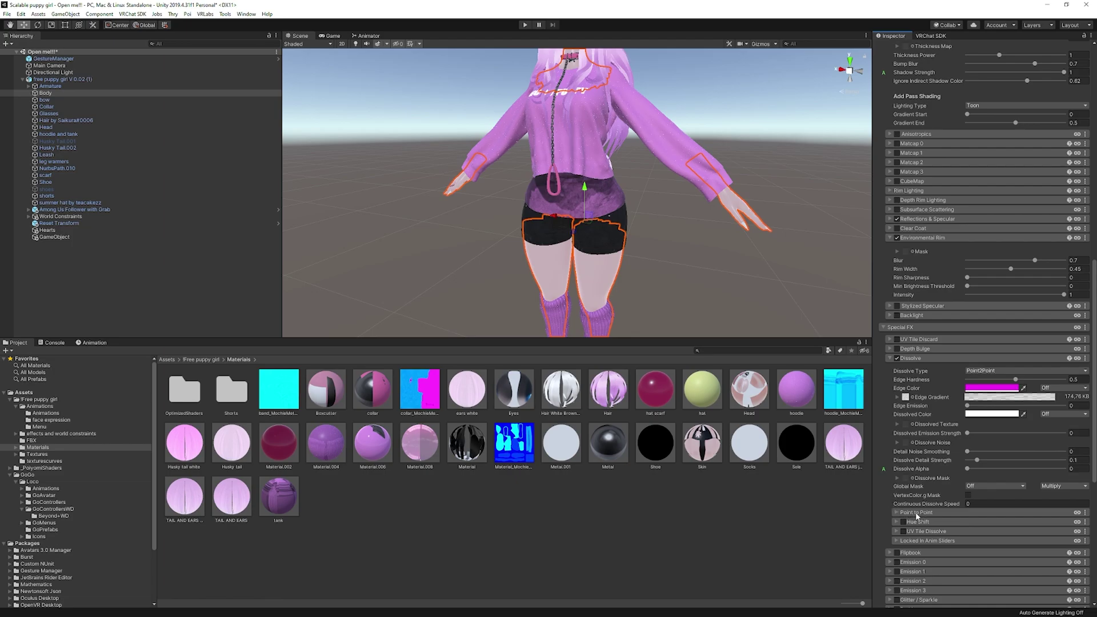
{"action": "left_click", "coordinate": [896, 512]}
{"action": "scroll", "coordinate": [986, 510], "scroll_direction": "down", "scroll_amount": 3}
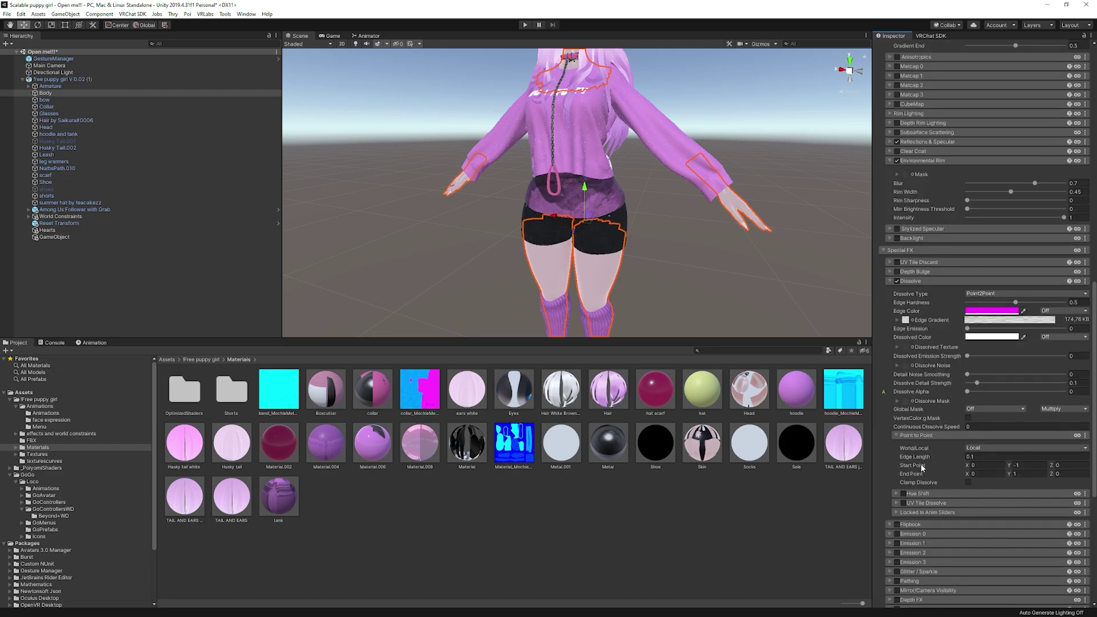
Set the Y value of the Skin material's dissolve Start Point to -4 and check the body
{"action": "left_click", "coordinate": [967, 469]}
{"action": "key", "text": "Tab"}
{"action": "key", "text": "Return"}
{"action": "left_click", "coordinate": [1017, 465]}
{"action": "type", "text": "5"}
{"action": "key", "text": "BackSpace"}
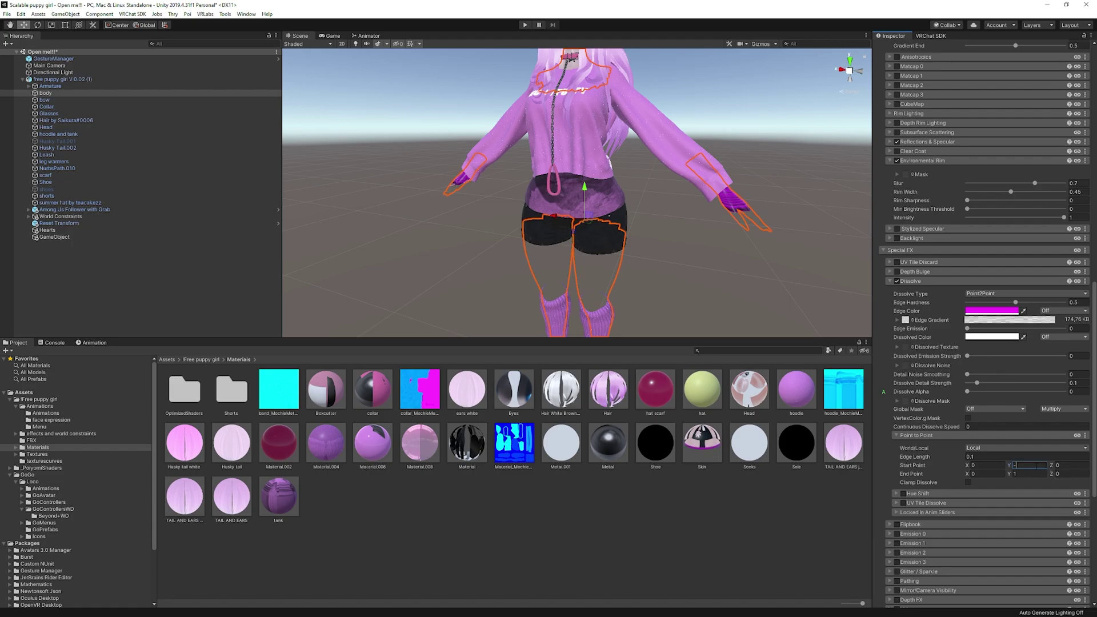
{"action": "type", "text": "4"}
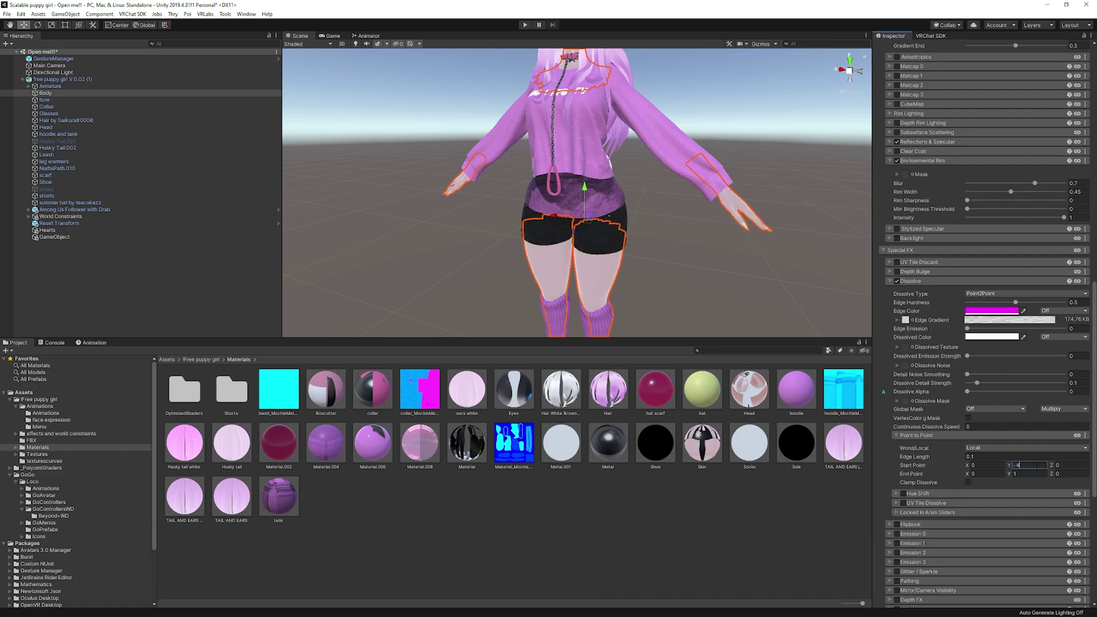
{"action": "key", "text": "BackSpace"}
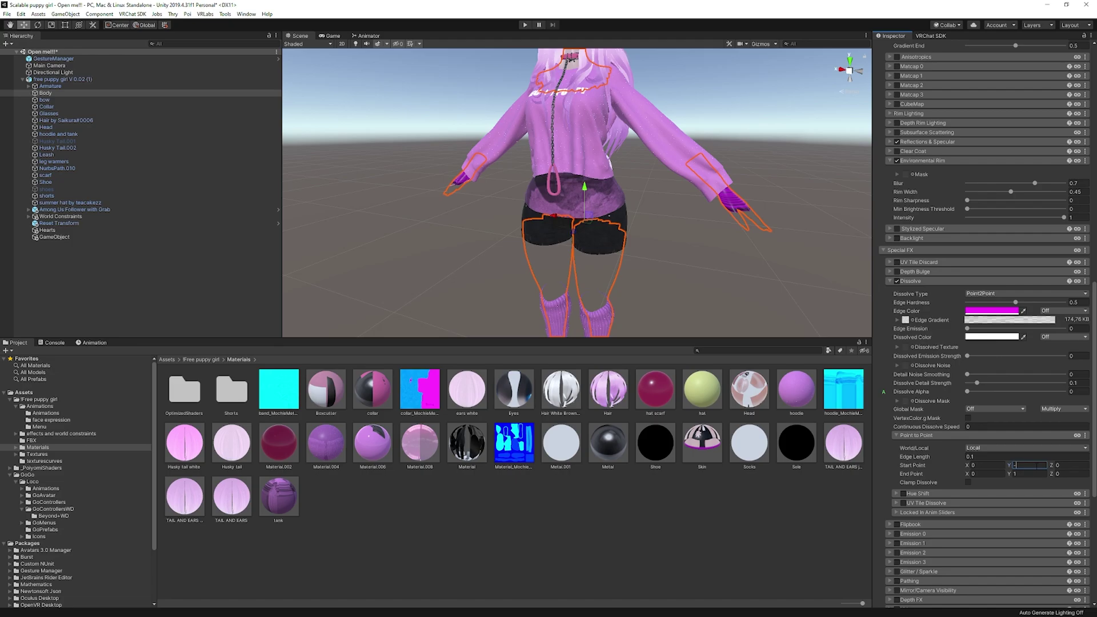
{"action": "type", "text": "4"}
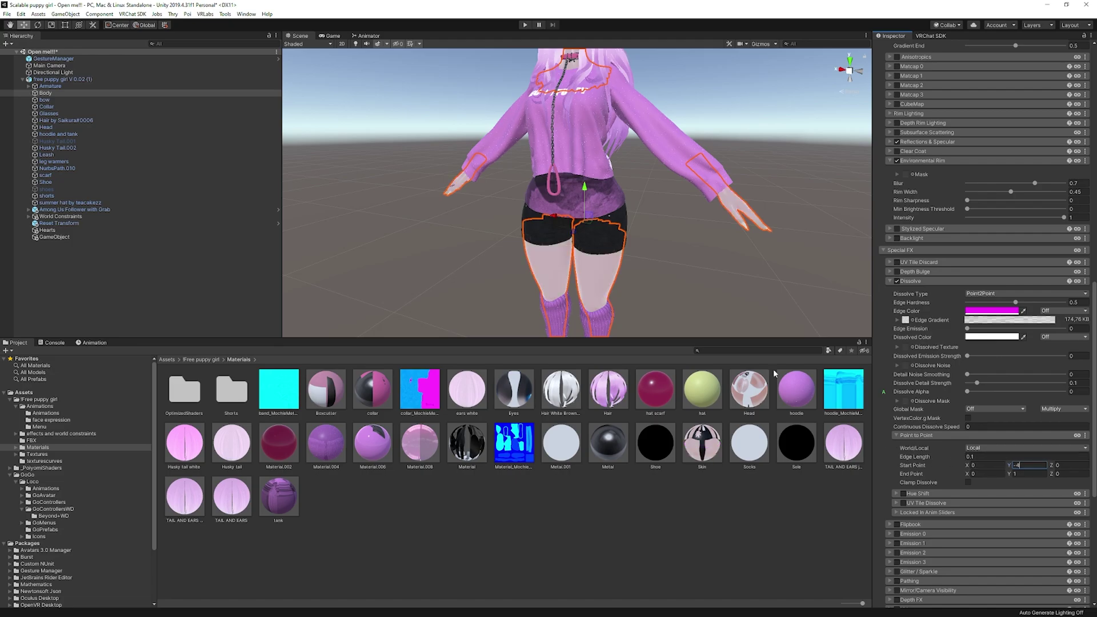
{"action": "scroll", "coordinate": [744, 183], "scroll_direction": "down", "scroll_amount": 5}
{"action": "scroll", "coordinate": [739, 179], "scroll_direction": "up", "scroll_amount": 4}
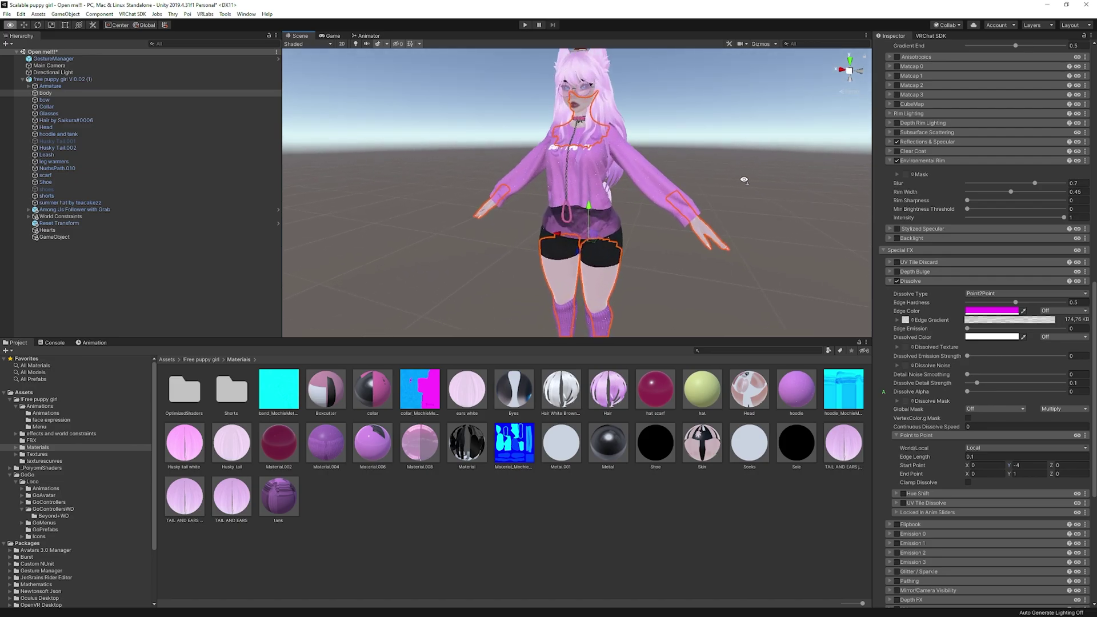
{"action": "left_click_drag", "start_coordinate": [744, 180], "coordinate": [737, 181], "text": "alt"}
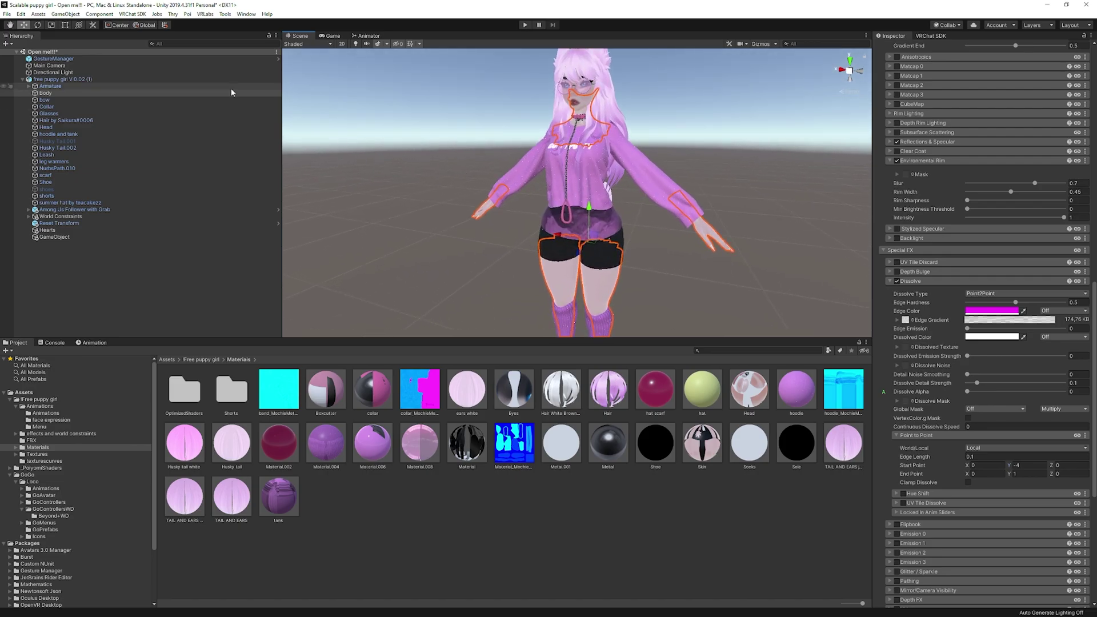
Select the GestureManager object, start play mode and display the avatar in the Scene view
{"action": "left_click", "coordinate": [164, 267]}
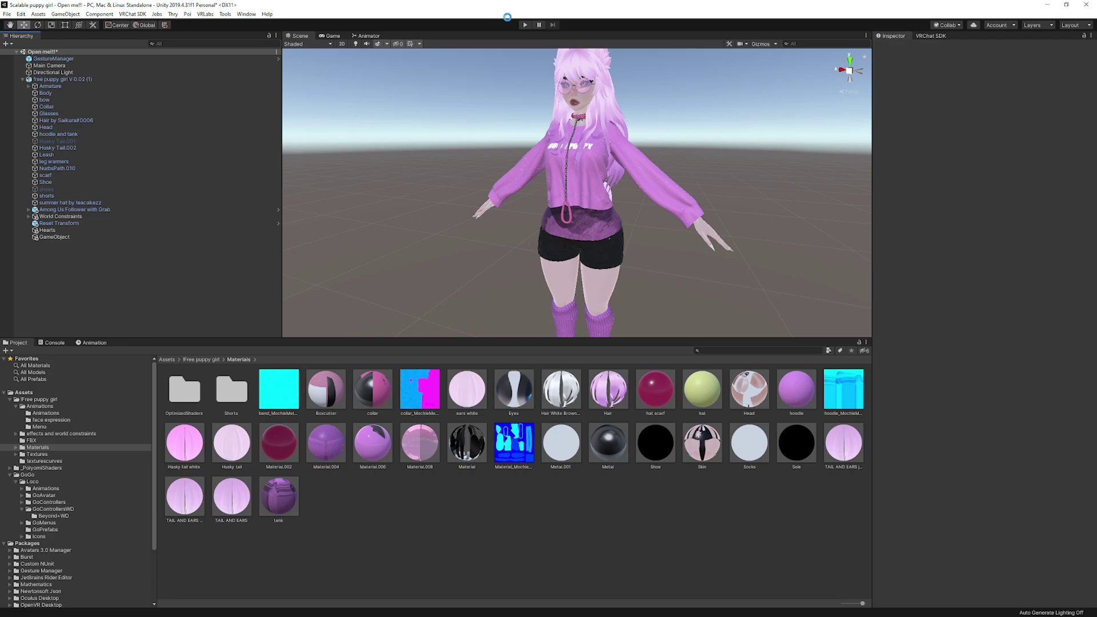
{"action": "left_click", "coordinate": [525, 25]}
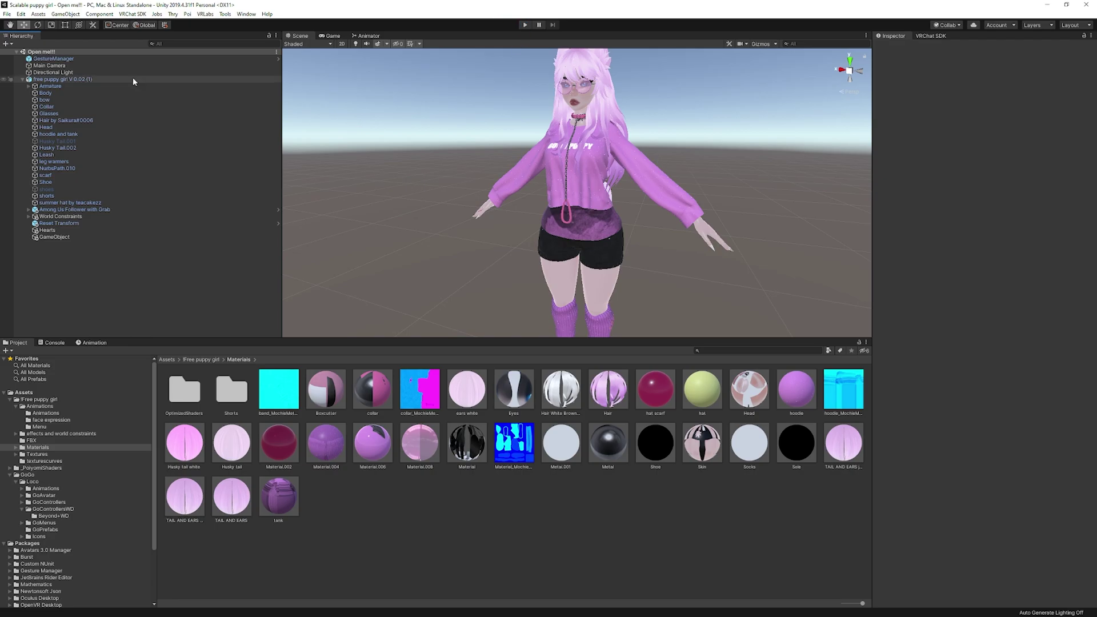
{"action": "left_click", "coordinate": [68, 59]}
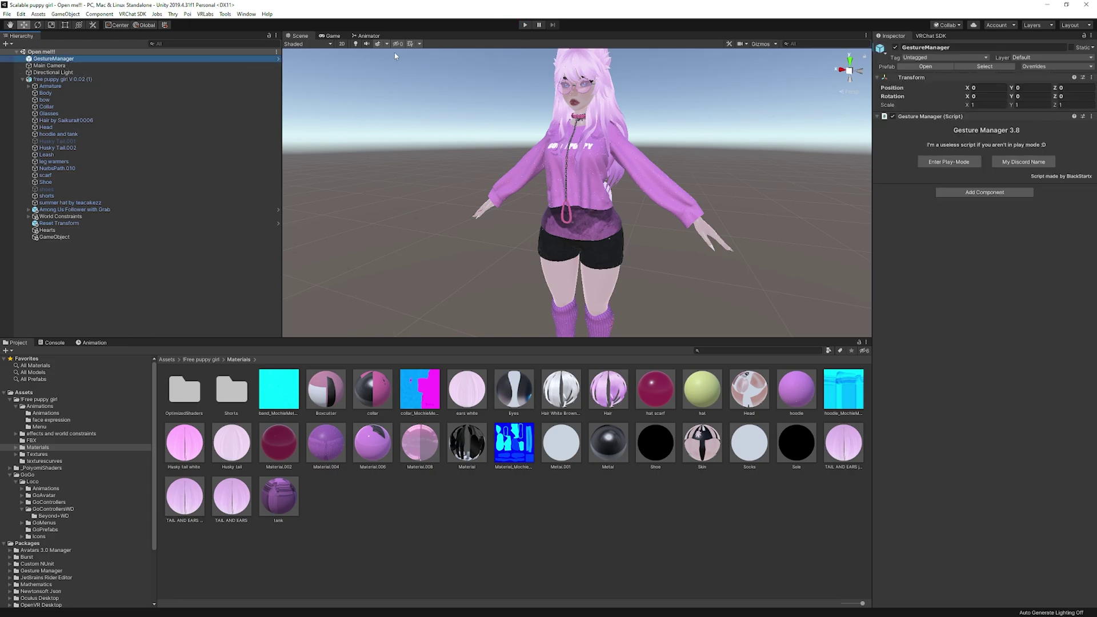
{"action": "left_click", "coordinate": [525, 25]}
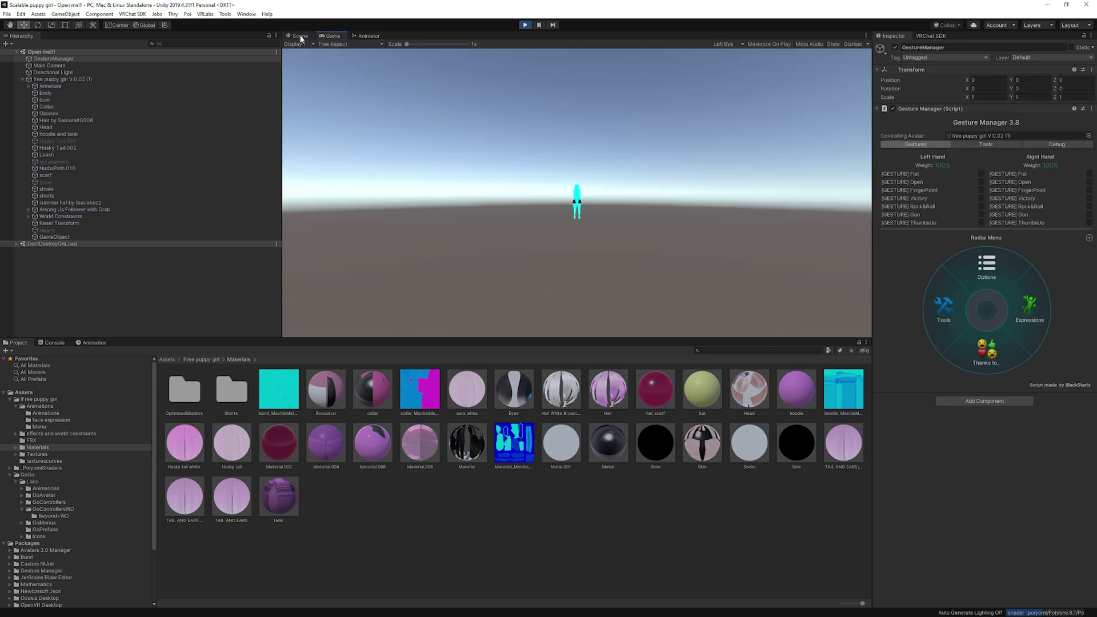
{"action": "left_click", "coordinate": [300, 36]}
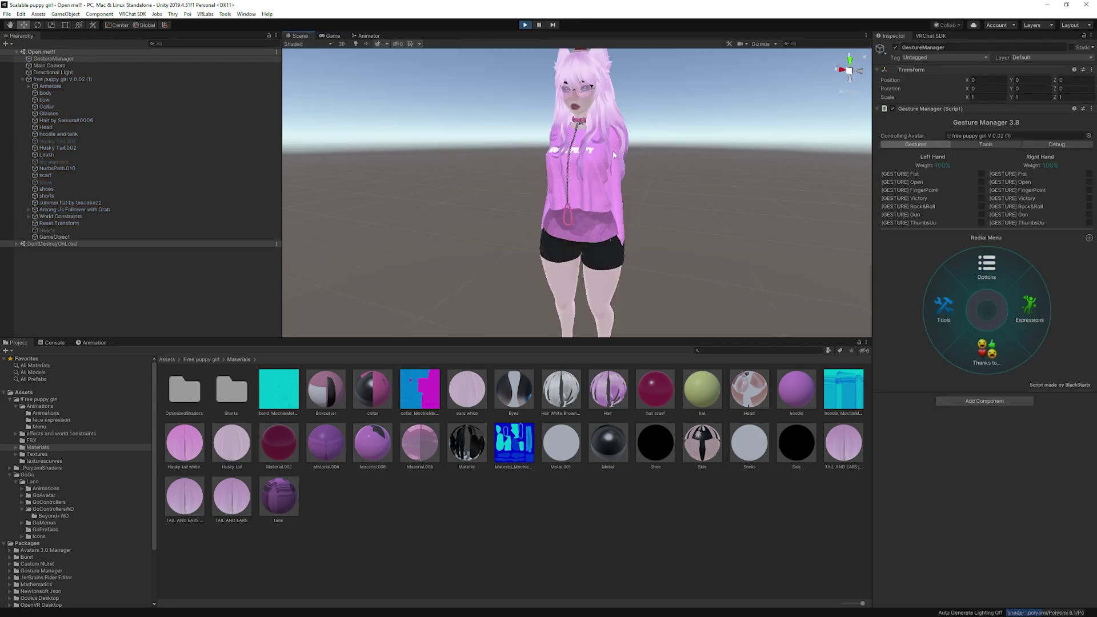
Go through the avatar's expressions and the GoGo Loco menu to its Scale options
{"action": "left_click", "coordinate": [1024, 314]}
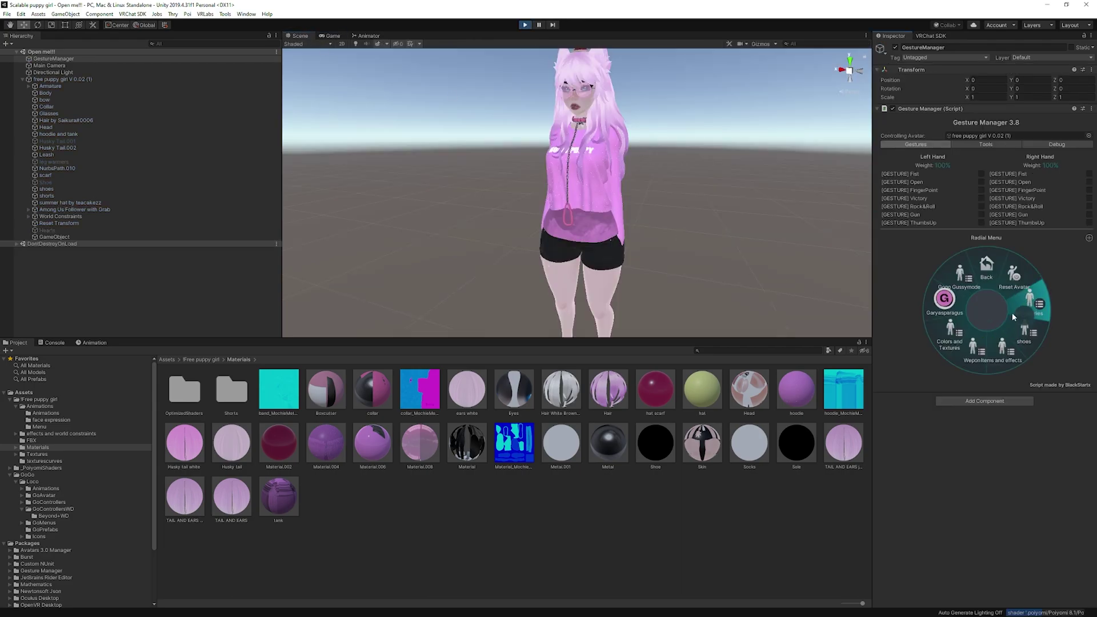
{"action": "left_click", "coordinate": [962, 292]}
{"action": "left_click", "coordinate": [984, 349]}
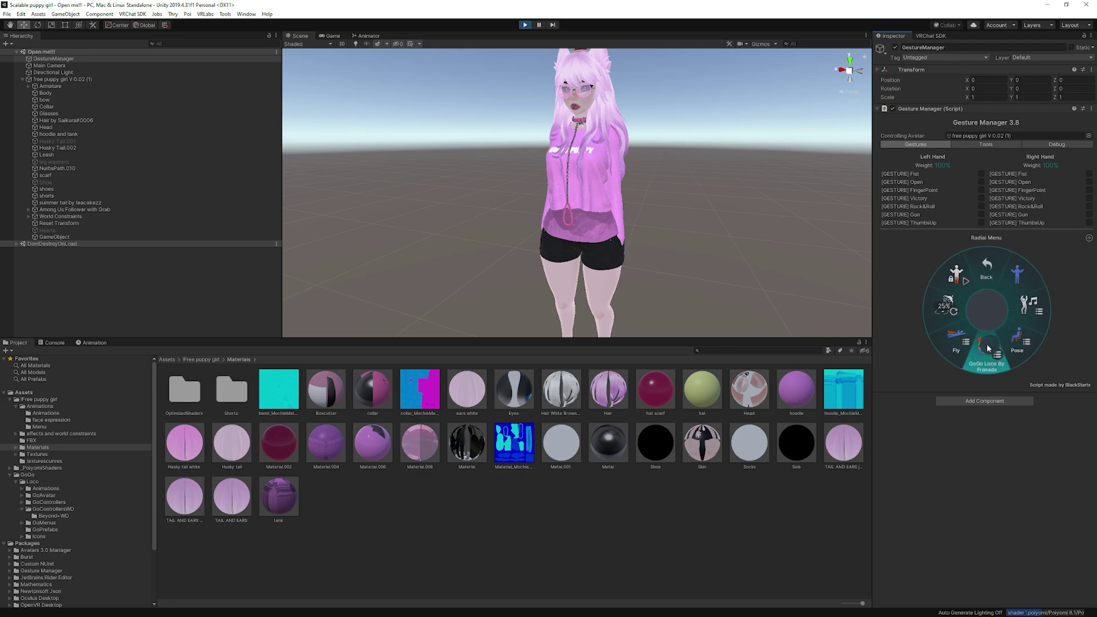
{"action": "left_click", "coordinate": [989, 350]}
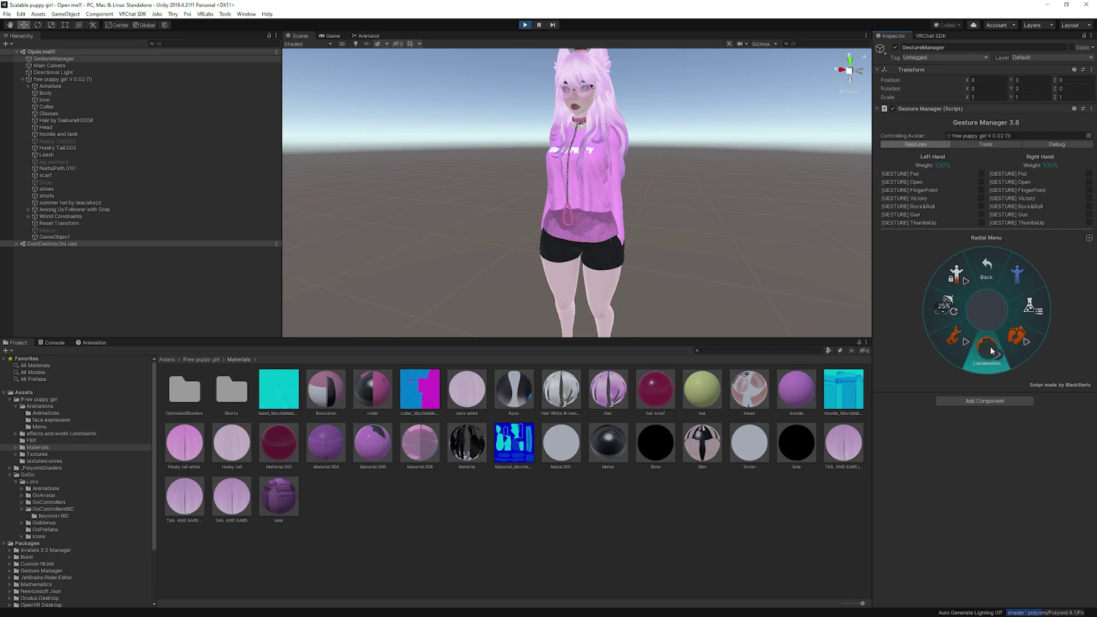
{"action": "left_click", "coordinate": [1040, 316]}
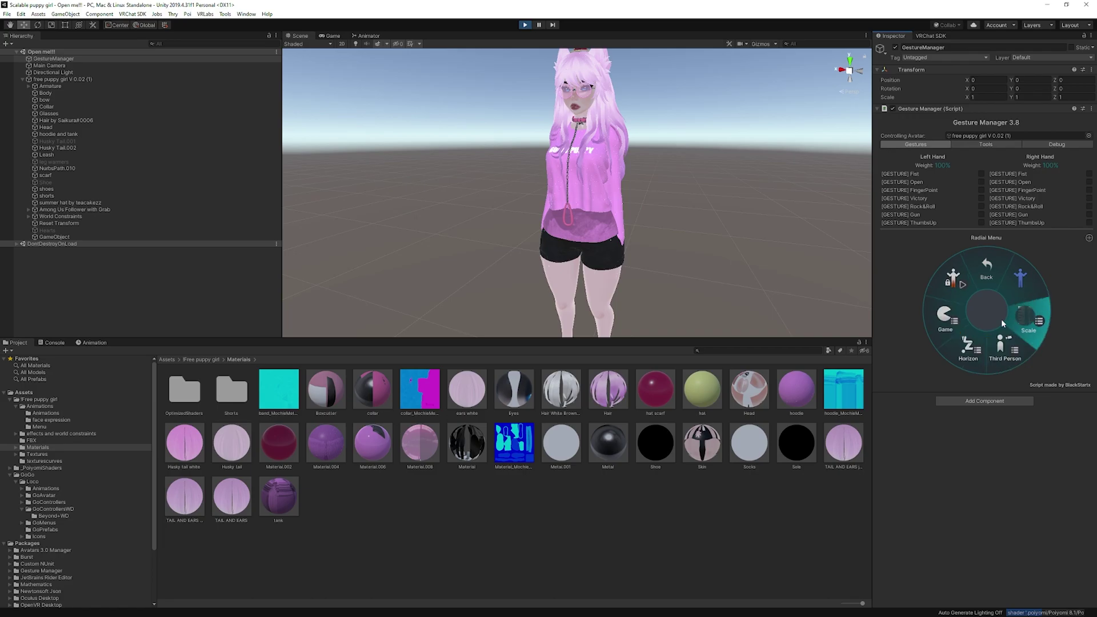
{"action": "left_click", "coordinate": [1039, 320]}
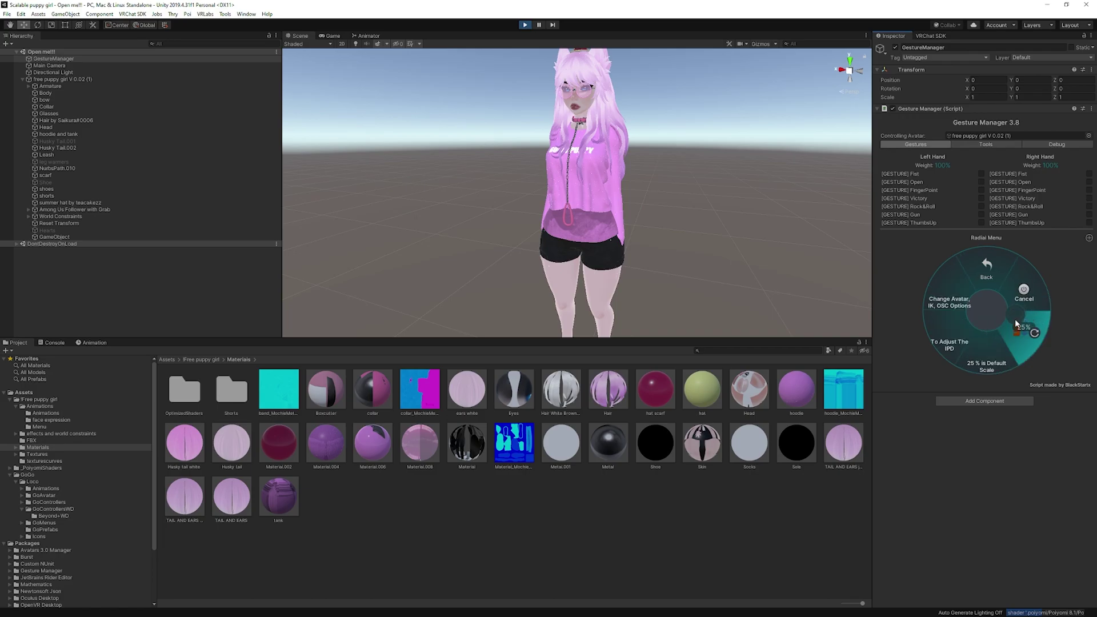
Scale the avatar to 48% and then 100% with GoGo Loco, and inspect its body and legs
{"action": "left_click_drag", "start_coordinate": [1027, 326], "coordinate": [1040, 383]}
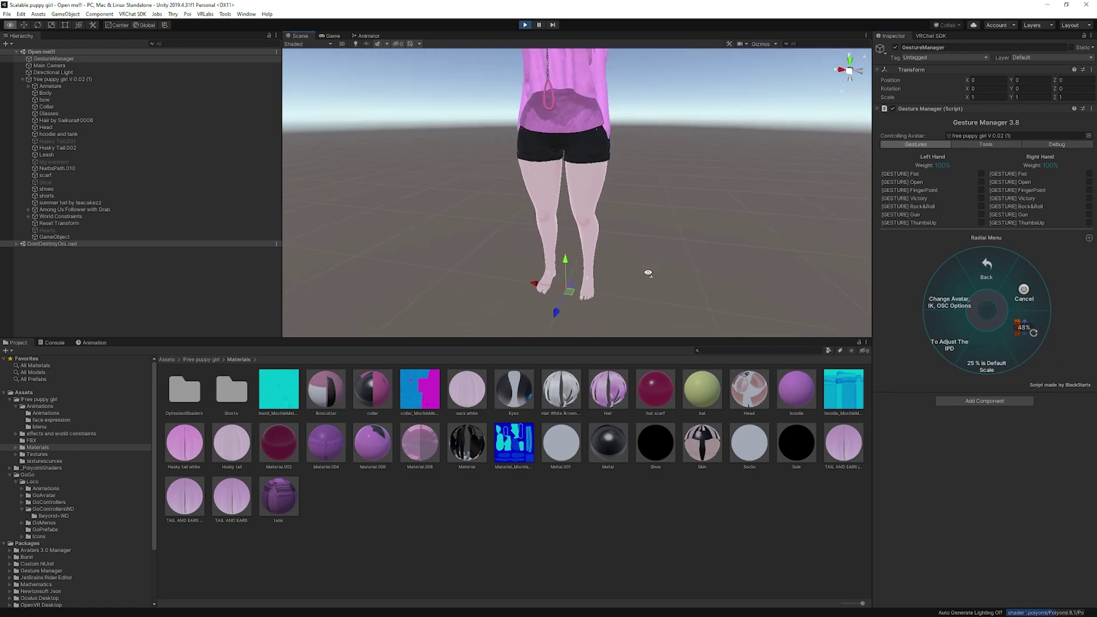
{"action": "left_click_drag", "start_coordinate": [1011, 348], "coordinate": [1028, 313]}
{"action": "key", "text": "s"}
{"action": "right_click_drag", "start_coordinate": [704, 241], "coordinate": [734, 163]}
{"action": "key", "text": "w"}
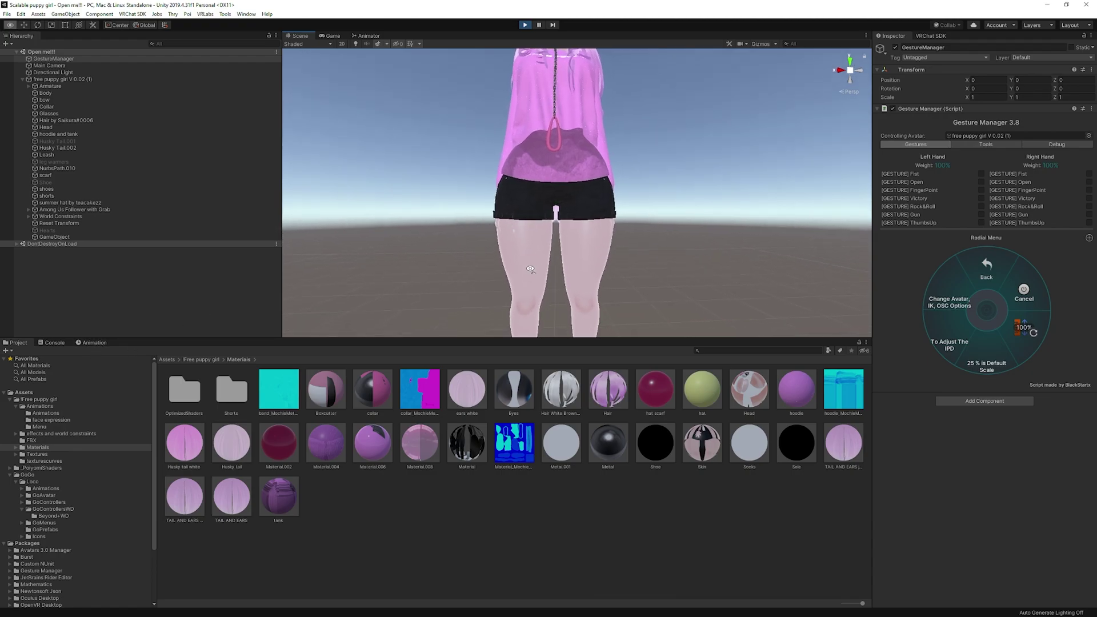
Reduce the avatar's GoGo Loco scale to 36% and view its head from the side
{"action": "left_click", "coordinate": [1024, 328]}
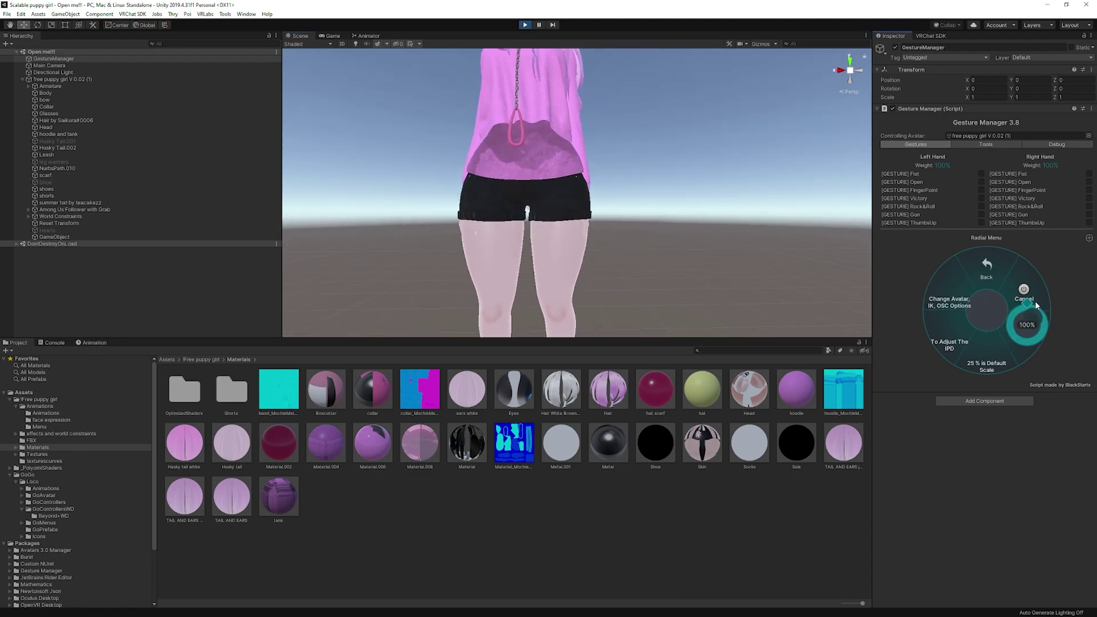
{"action": "left_click_drag", "start_coordinate": [974, 355], "coordinate": [1053, 349]}
{"action": "right_click_drag", "start_coordinate": [681, 277], "coordinate": [670, 335]}
{"action": "right_click_drag", "start_coordinate": [501, 299], "coordinate": [540, 301]}
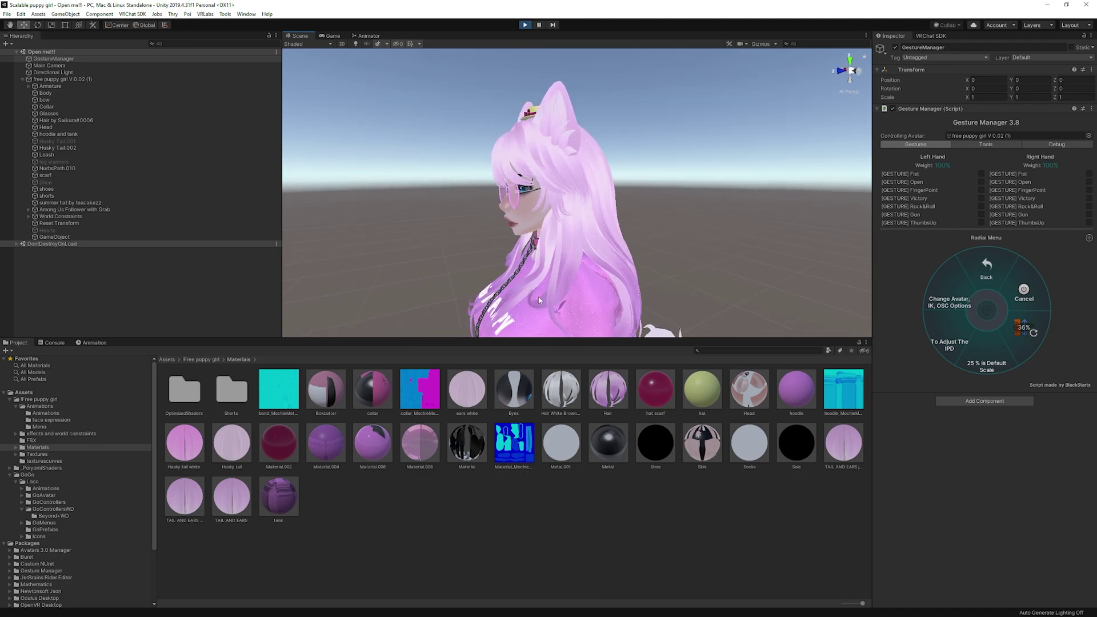